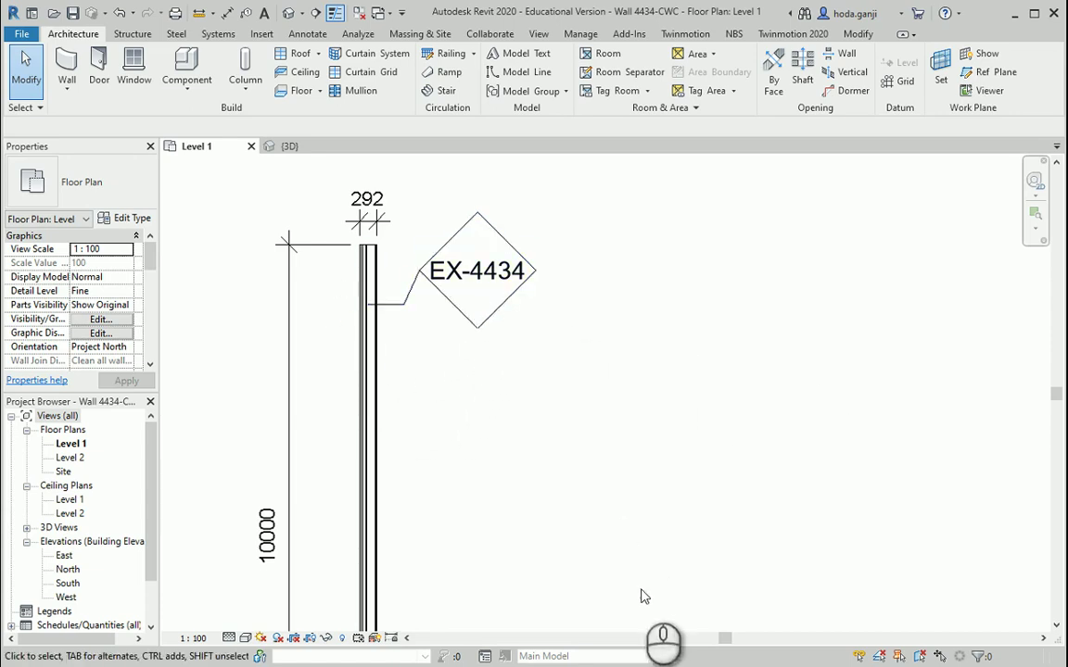
Step: Switch from Revit to the Wall 4434 PDF in Acrobat Reader for reference
{"action": "key", "text": "alt+Tab"}
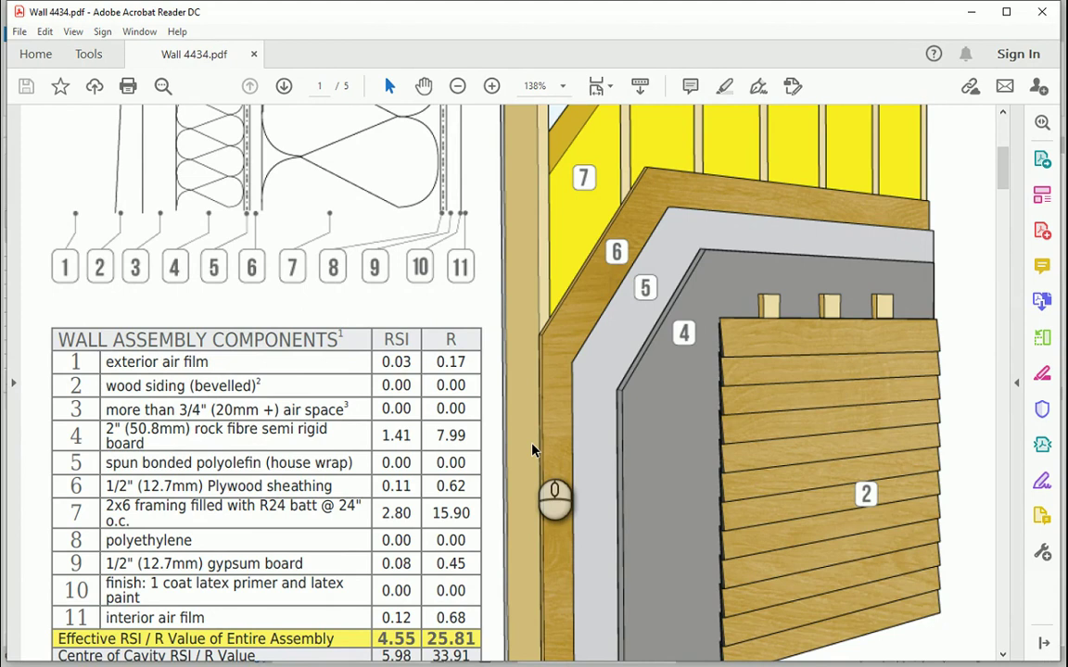
Step: Highlight the spun bonded polyolefin (house wrap) row in the PDF's wall assembly table
{"action": "scroll", "coordinate": [535, 452], "scroll_direction": "up", "scroll_amount": 5}
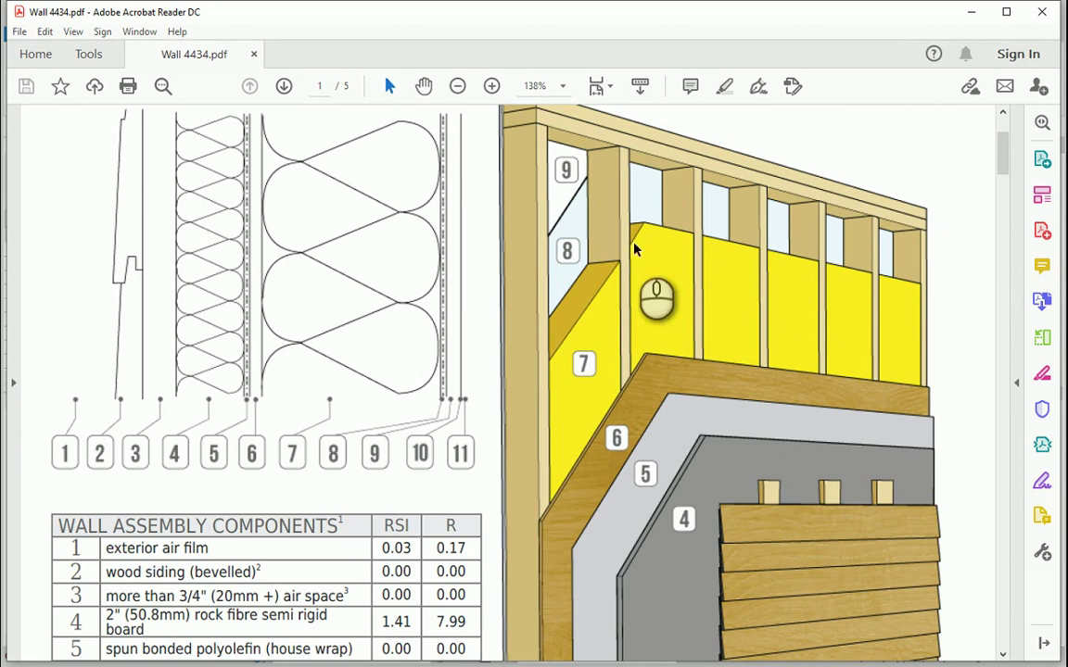
{"action": "scroll", "coordinate": [547, 357], "scroll_direction": "down", "scroll_amount": 5}
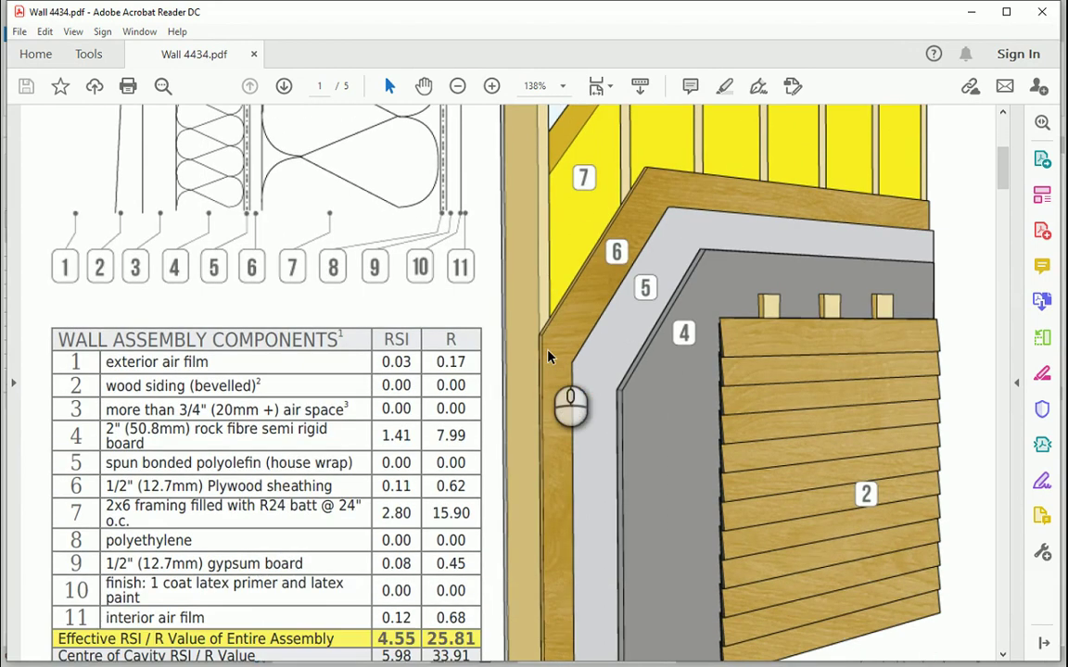
{"action": "scroll", "coordinate": [547, 357], "scroll_direction": "down", "scroll_amount": 1}
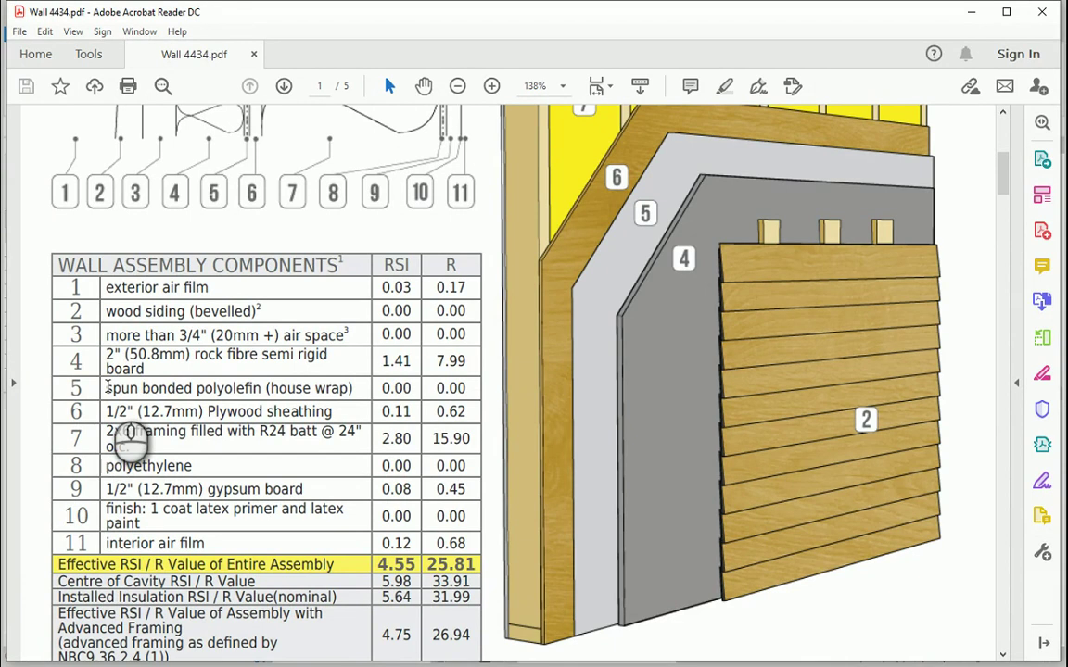
{"action": "left_click_drag", "start_coordinate": [109, 387], "coordinate": [488, 387]}
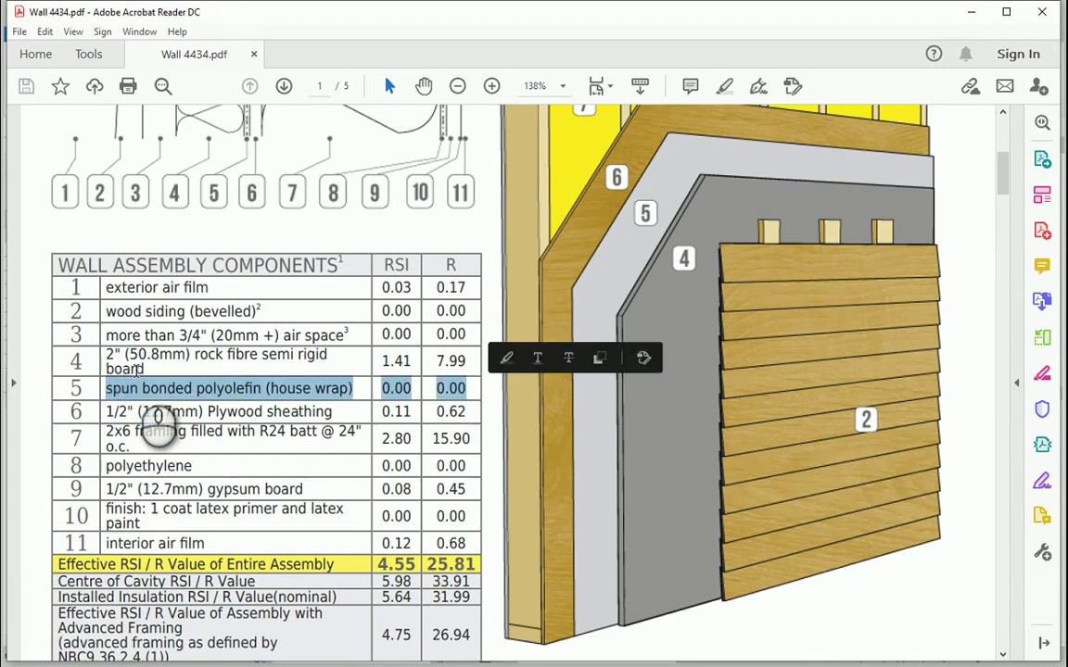
{"action": "scroll", "coordinate": [139, 408], "scroll_direction": "down", "scroll_amount": 1}
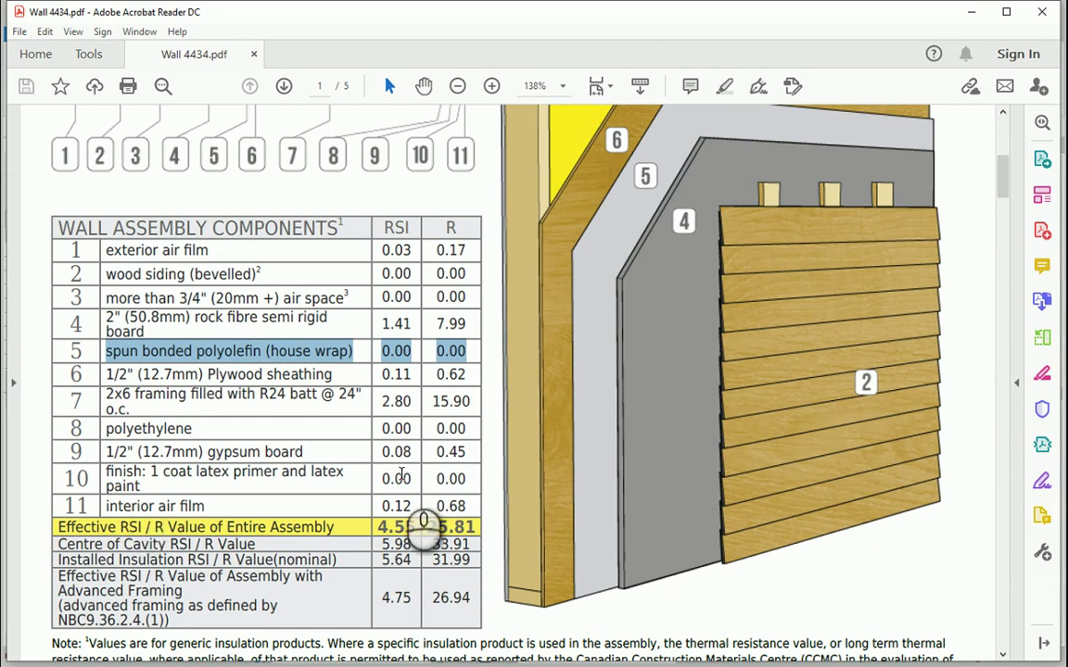
{"action": "scroll", "coordinate": [593, 426], "scroll_direction": "up", "scroll_amount": 4}
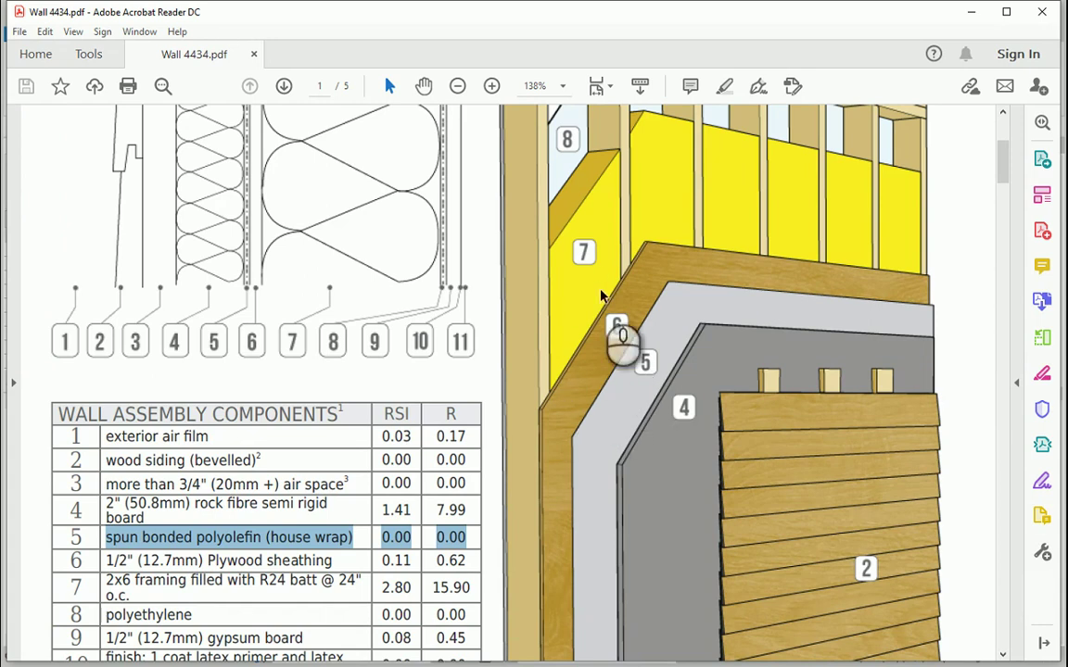
{"action": "scroll", "coordinate": [204, 417], "scroll_direction": "down", "scroll_amount": 3}
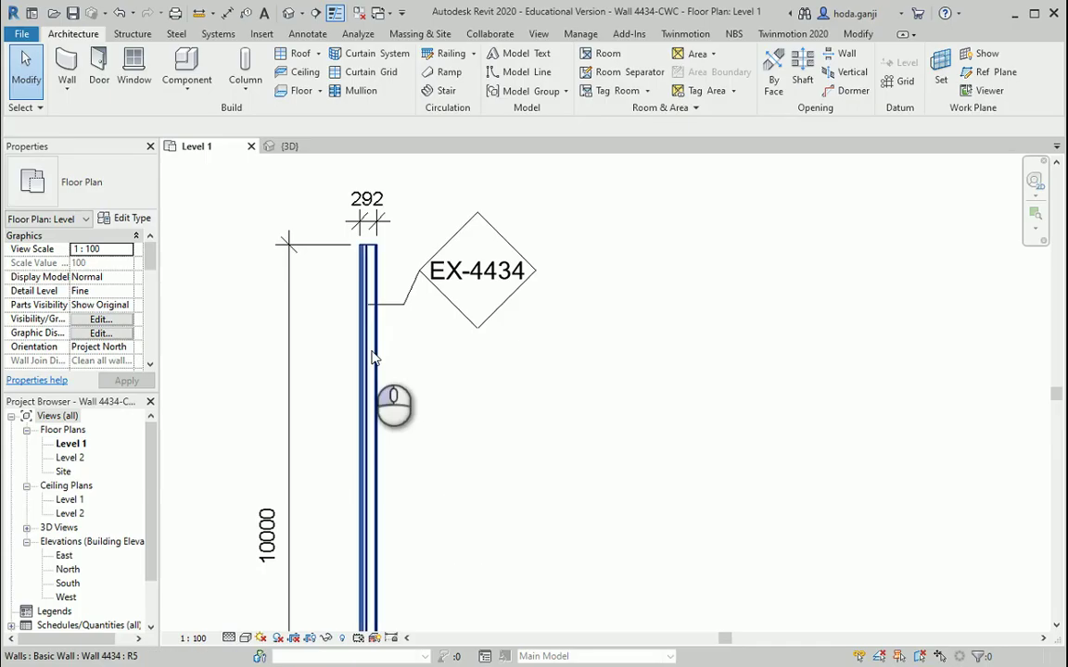
Step: Open Wall 4434's type layer structure with the section preview shown
{"action": "left_click", "coordinate": [371, 362]}
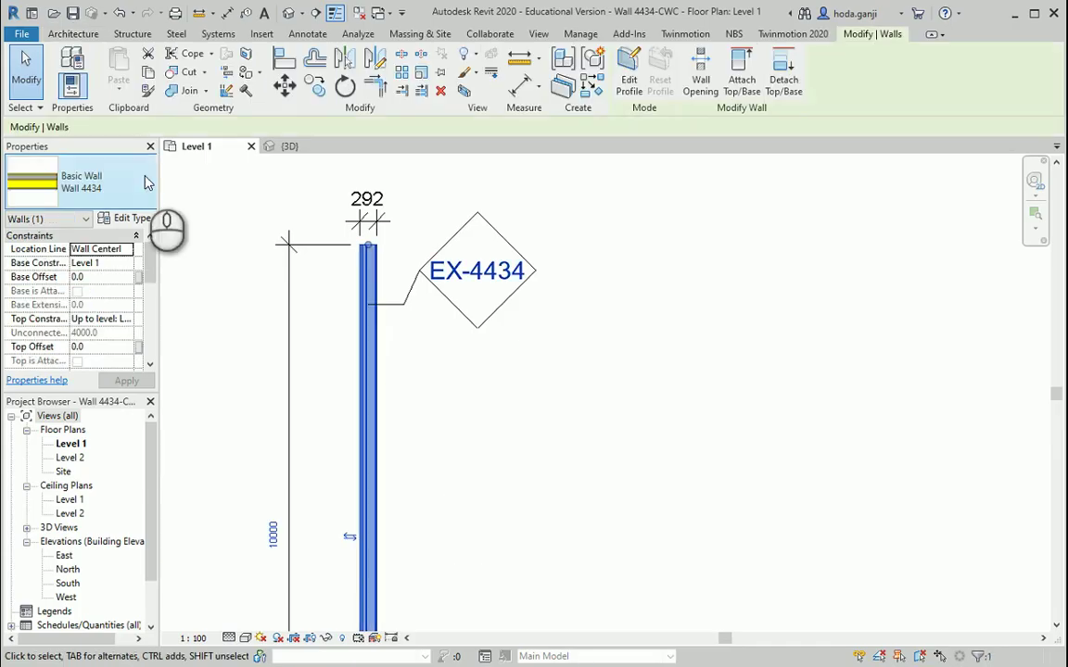
{"action": "left_click", "coordinate": [139, 218]}
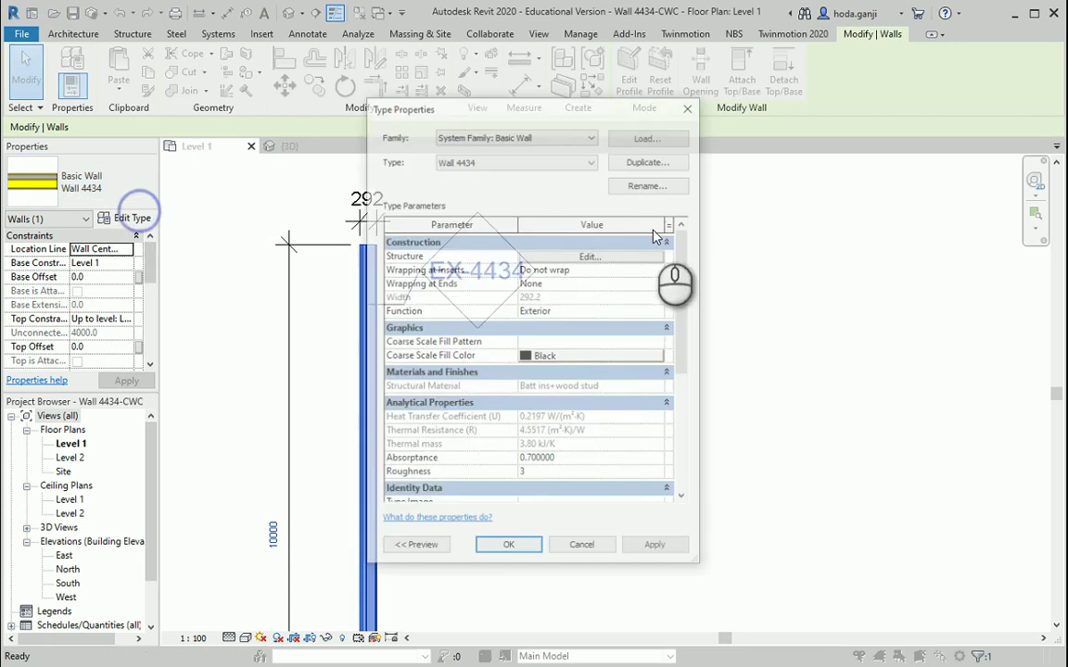
{"action": "left_click", "coordinate": [607, 256]}
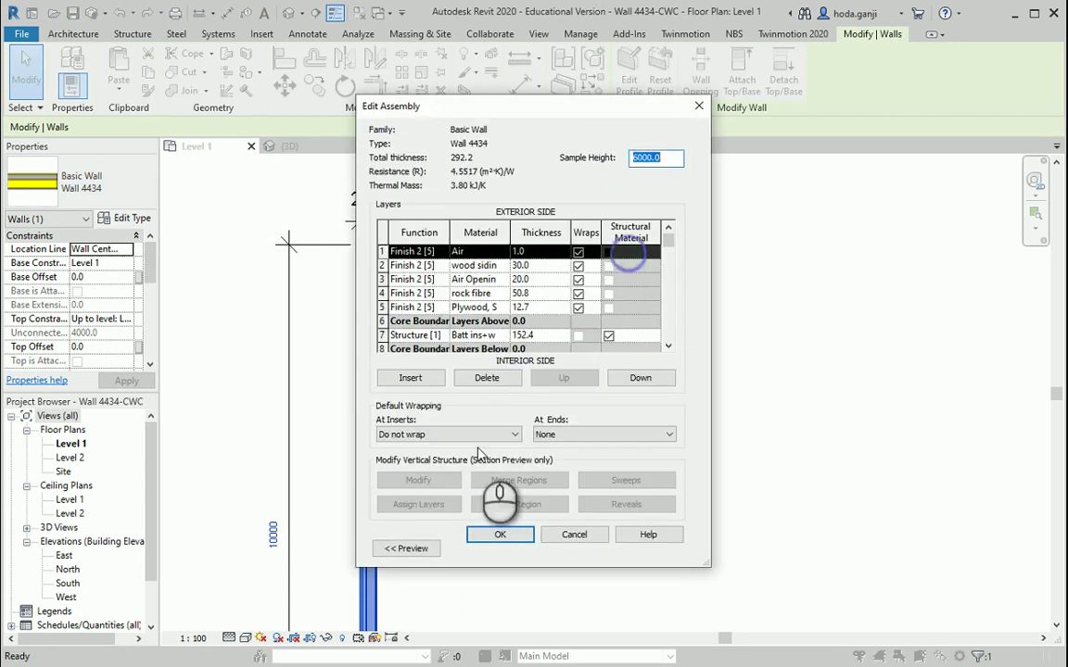
{"action": "left_click", "coordinate": [414, 548]}
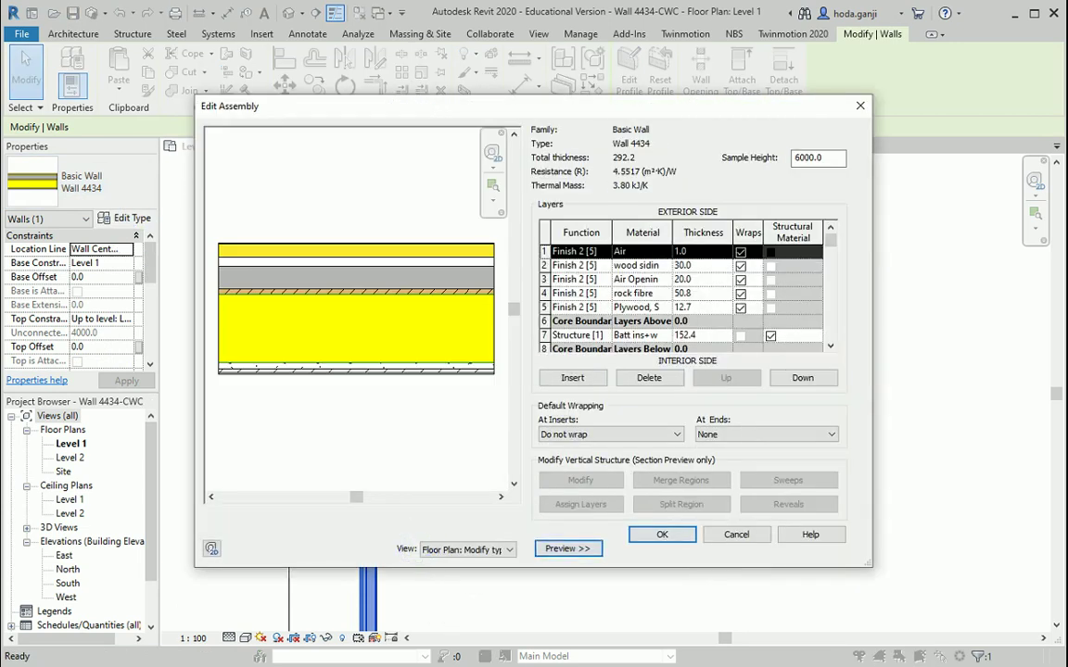
Step: Highlight the polyethylene row in the PDF's components table
{"action": "key", "text": "alt+Tab"}
{"action": "scroll", "coordinate": [258, 429], "scroll_direction": "down", "scroll_amount": 2}
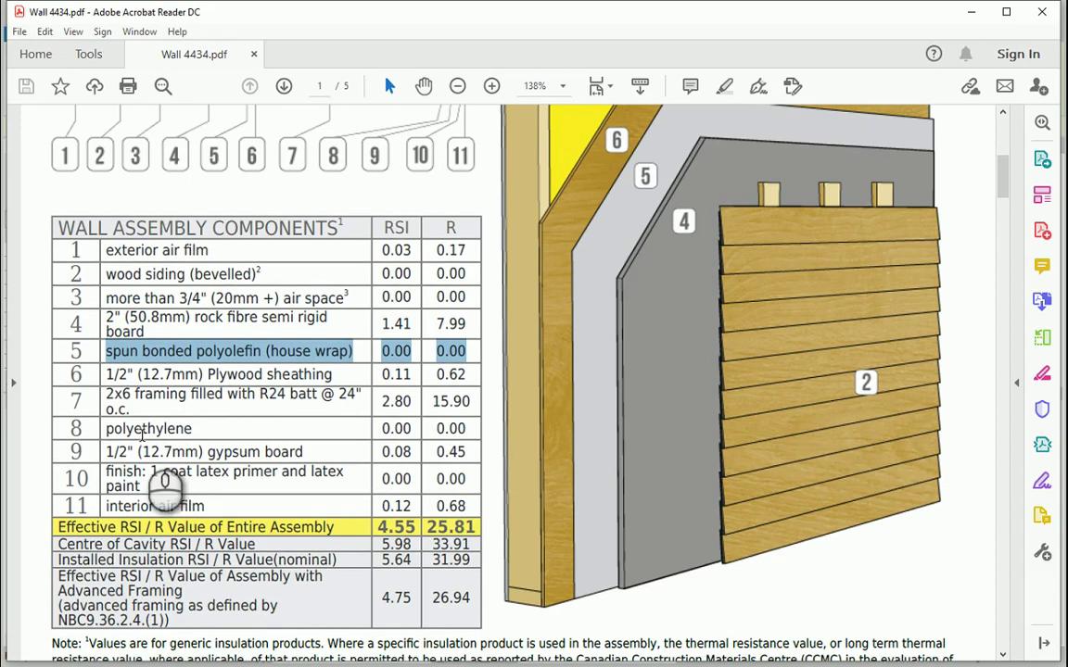
{"action": "left_click_drag", "start_coordinate": [103, 428], "coordinate": [458, 417]}
{"action": "scroll", "coordinate": [458, 417], "scroll_direction": "up", "scroll_amount": 1}
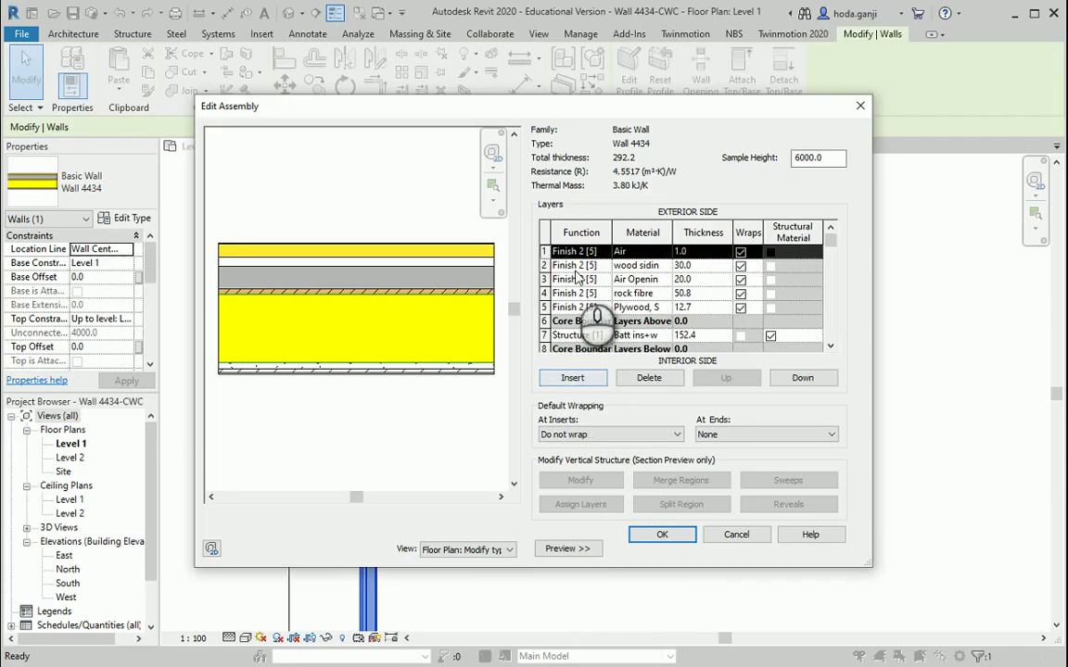
{"action": "scroll", "coordinate": [602, 306], "scroll_direction": "down", "scroll_amount": 2}
Step: Insert a new layer above the interior gypsum and open its material list, copying 'polyethylene' from the PDF
{"action": "left_click", "coordinate": [545, 293]}
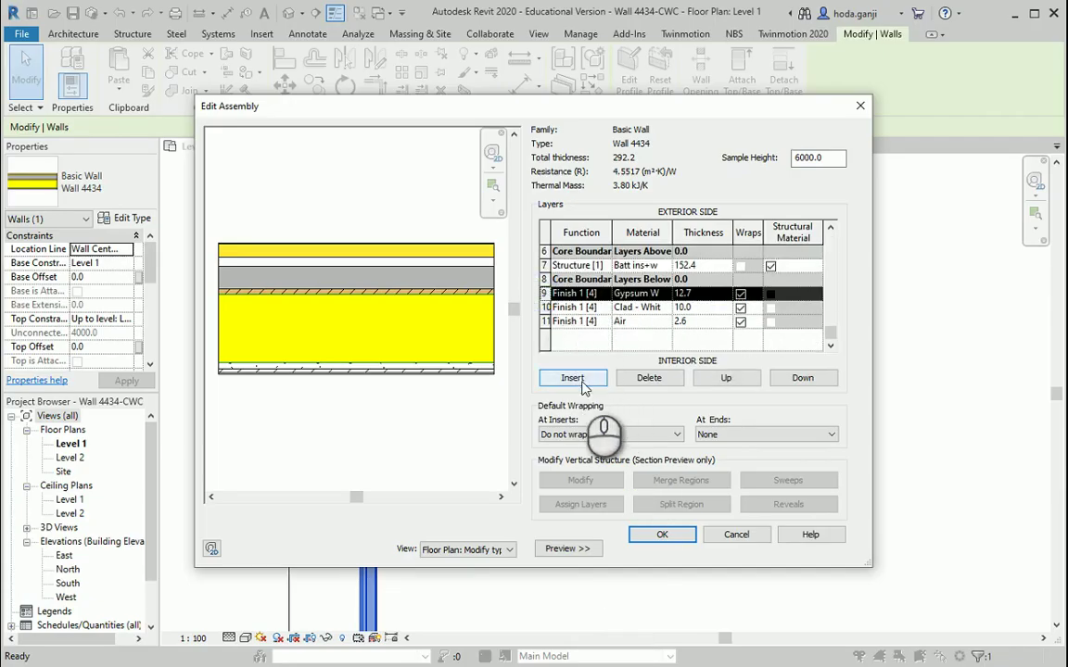
{"action": "left_click", "coordinate": [572, 377]}
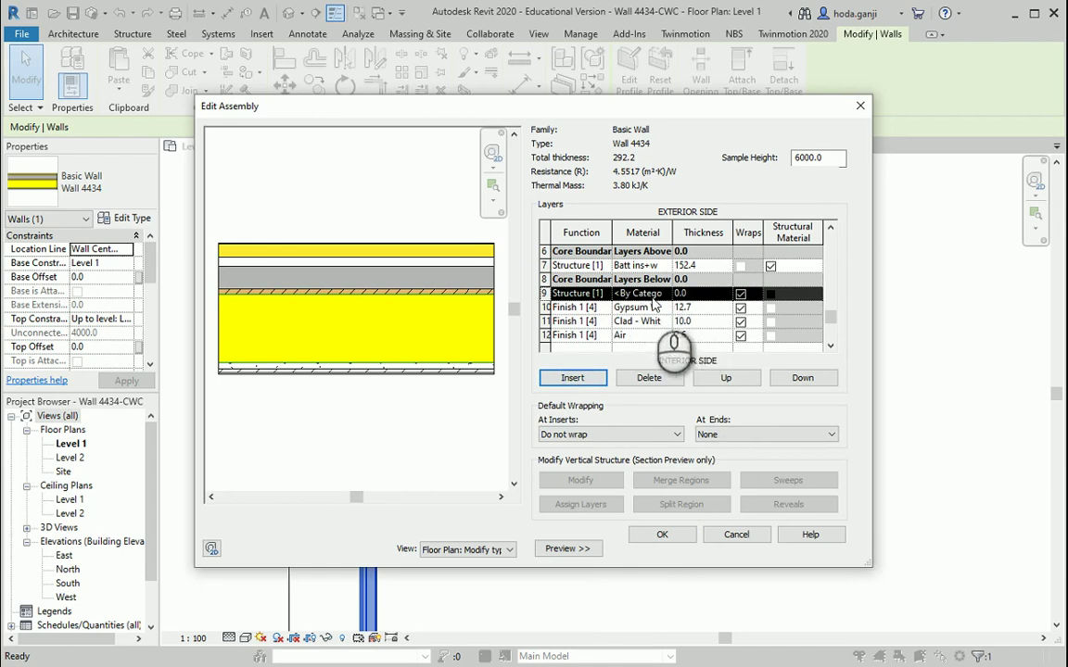
{"action": "left_click", "coordinate": [662, 295]}
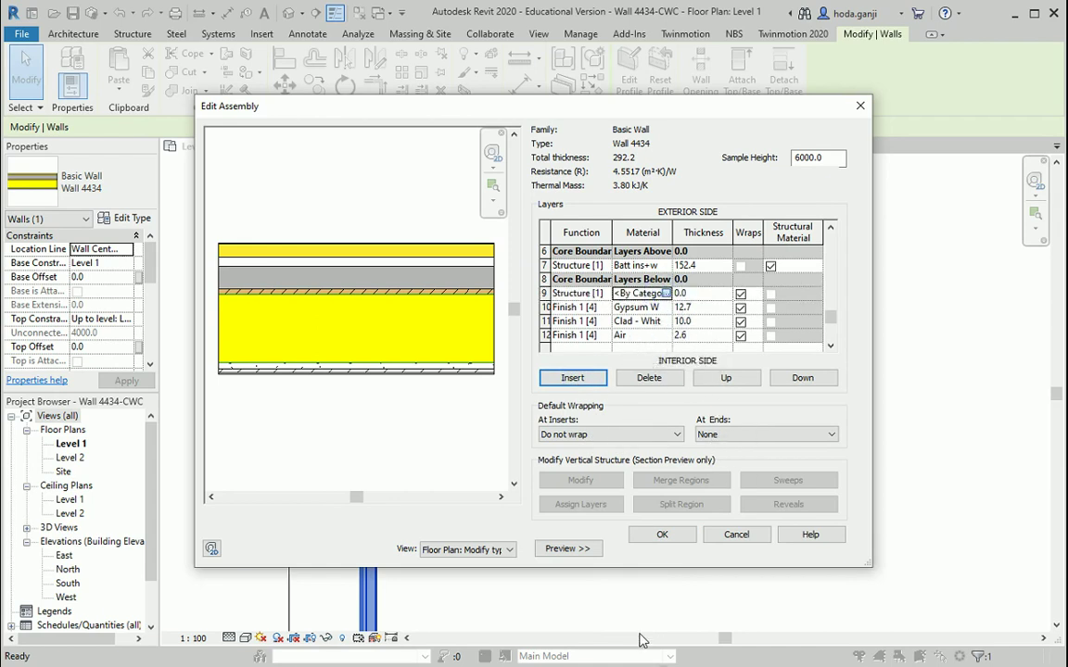
{"action": "key", "text": "alt+Tab"}
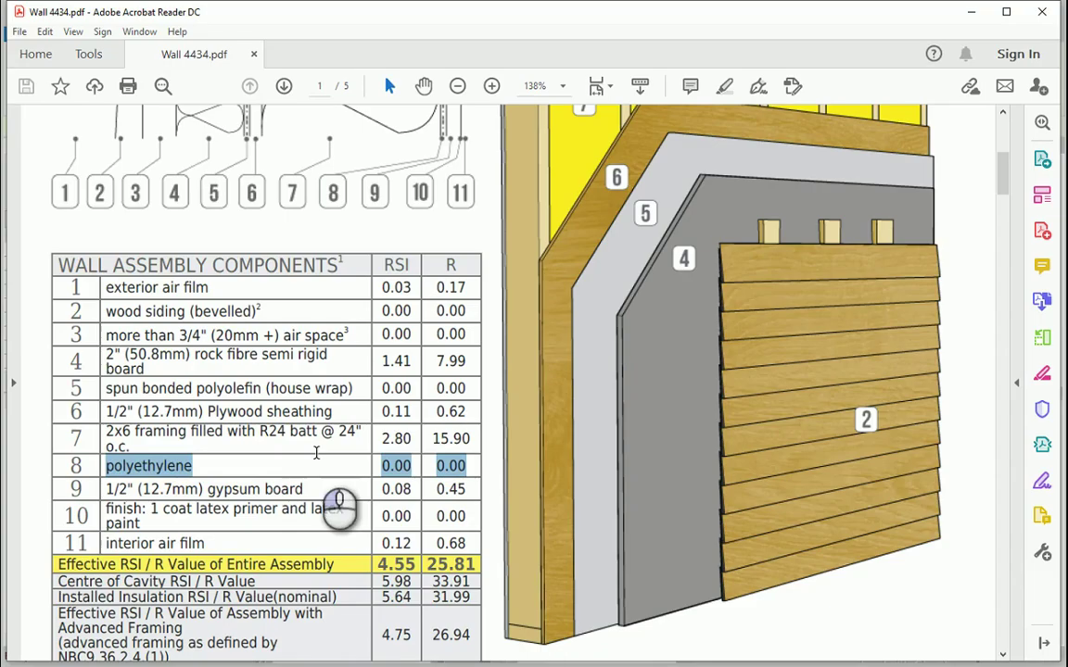
{"action": "left_click_drag", "start_coordinate": [105, 467], "coordinate": [192, 467]}
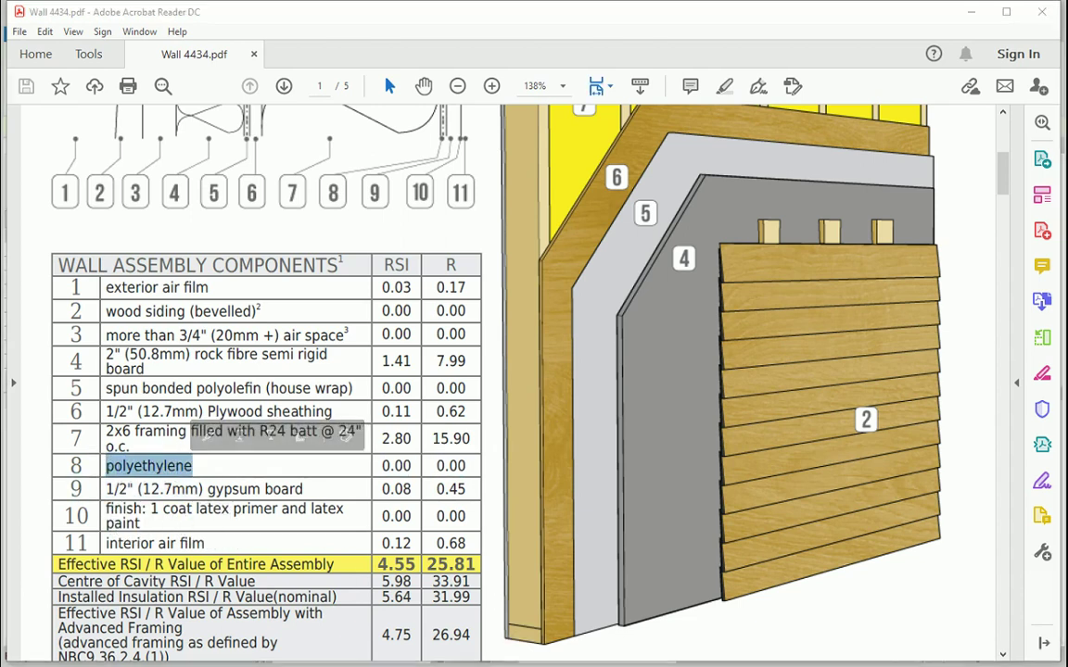
{"action": "key", "text": "alt+Tab"}
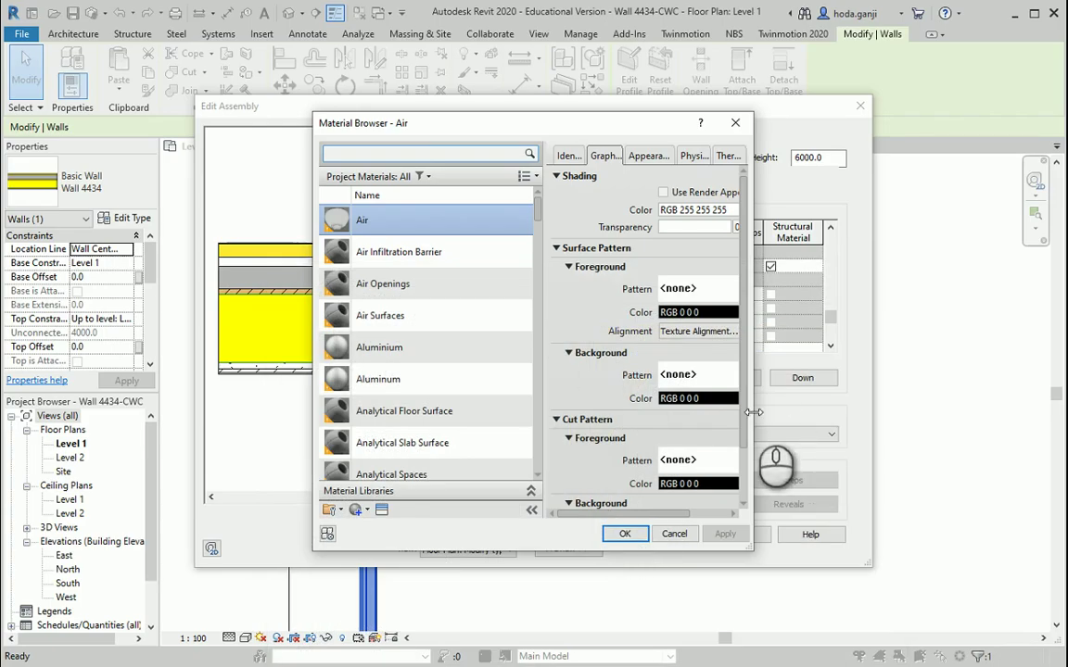
Step: Create a new material and rename it 'polyethylene'
{"action": "left_click_drag", "start_coordinate": [753, 412], "coordinate": [822, 413]}
{"action": "left_click", "coordinate": [355, 509]}
{"action": "left_click", "coordinate": [394, 522]}
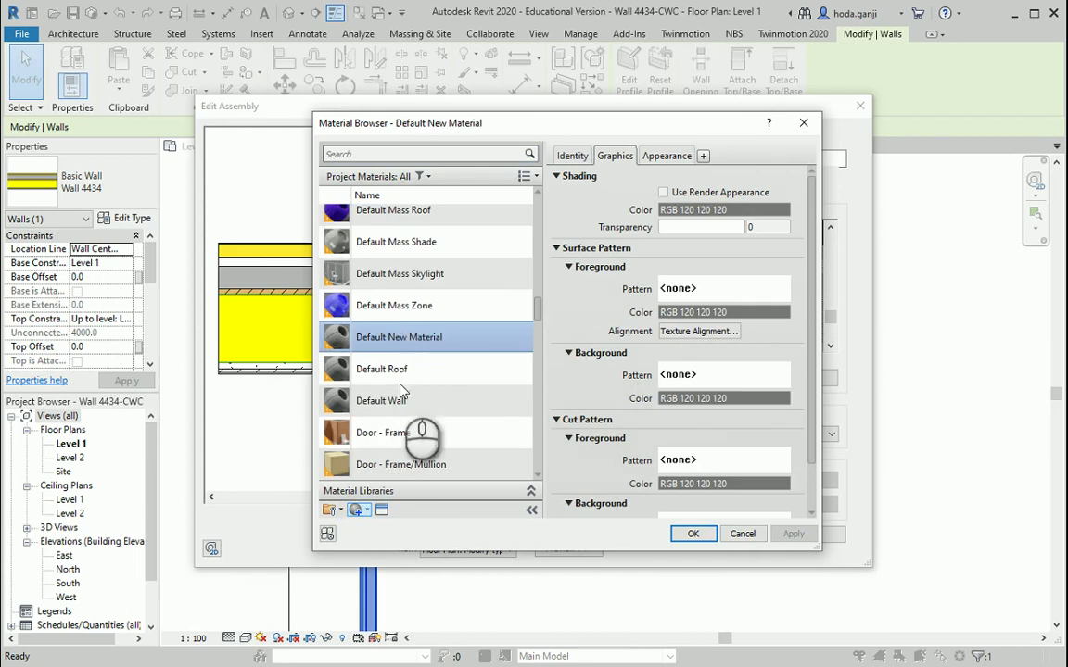
{"action": "right_click", "coordinate": [399, 332]}
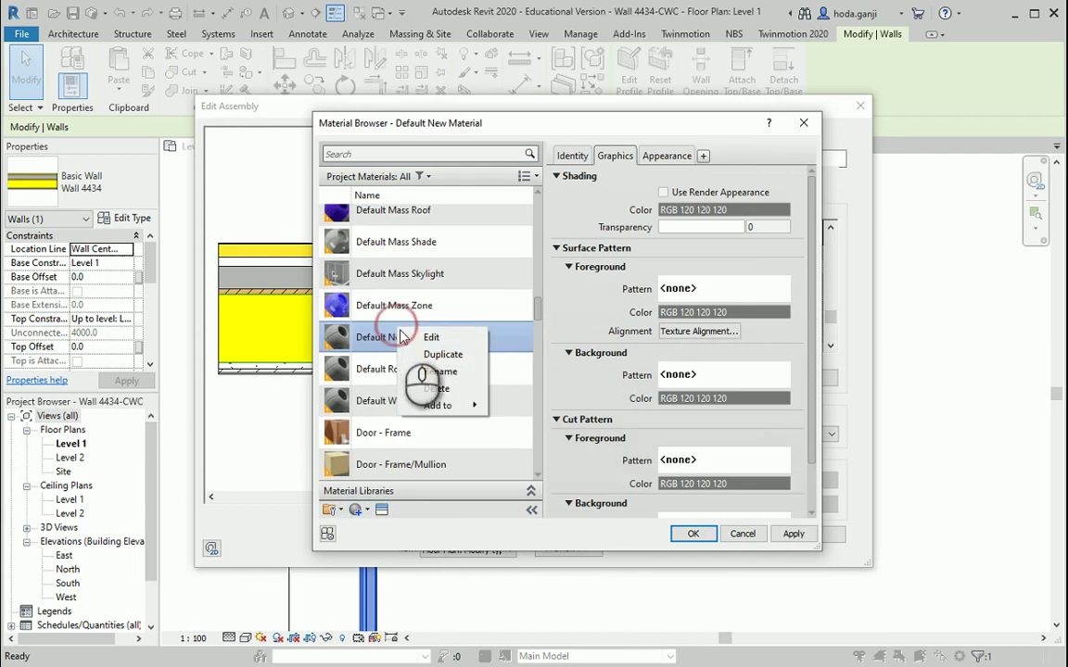
{"action": "left_click", "coordinate": [442, 372]}
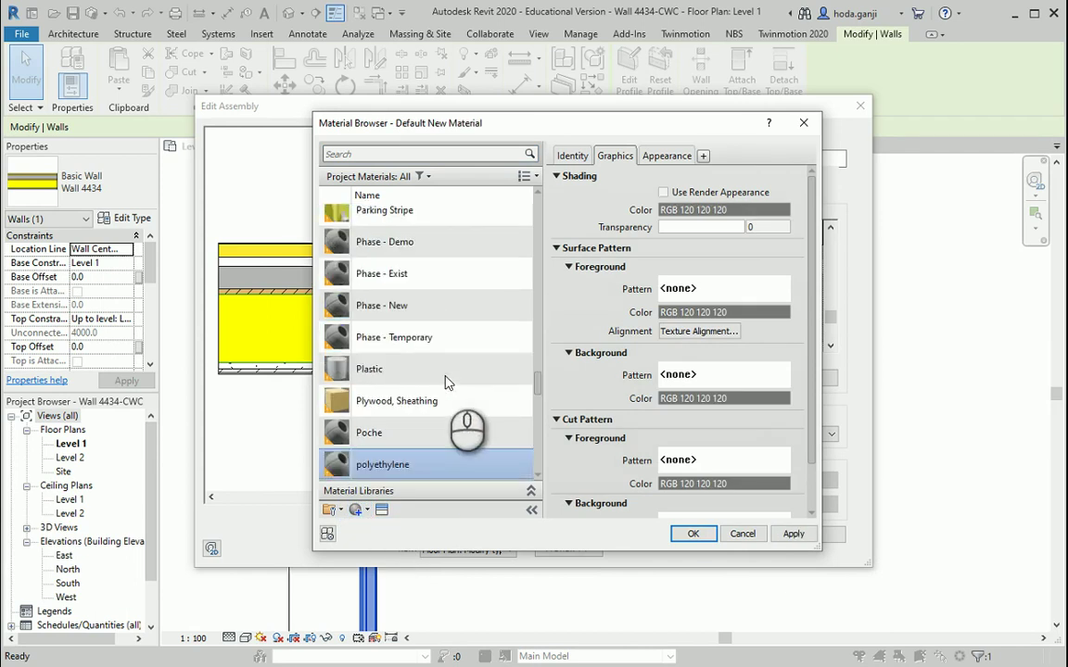
Step: Search the asset library and add Polyethylene - HDPE as the material's thermal asset
{"action": "left_click", "coordinate": [382, 510]}
{"action": "left_click_drag", "start_coordinate": [797, 104], "coordinate": [454, 104]}
{"action": "left_click_drag", "start_coordinate": [702, 311], "coordinate": [986, 319]}
{"action": "left_click", "coordinate": [795, 127]}
{"action": "key", "text": "Return"}
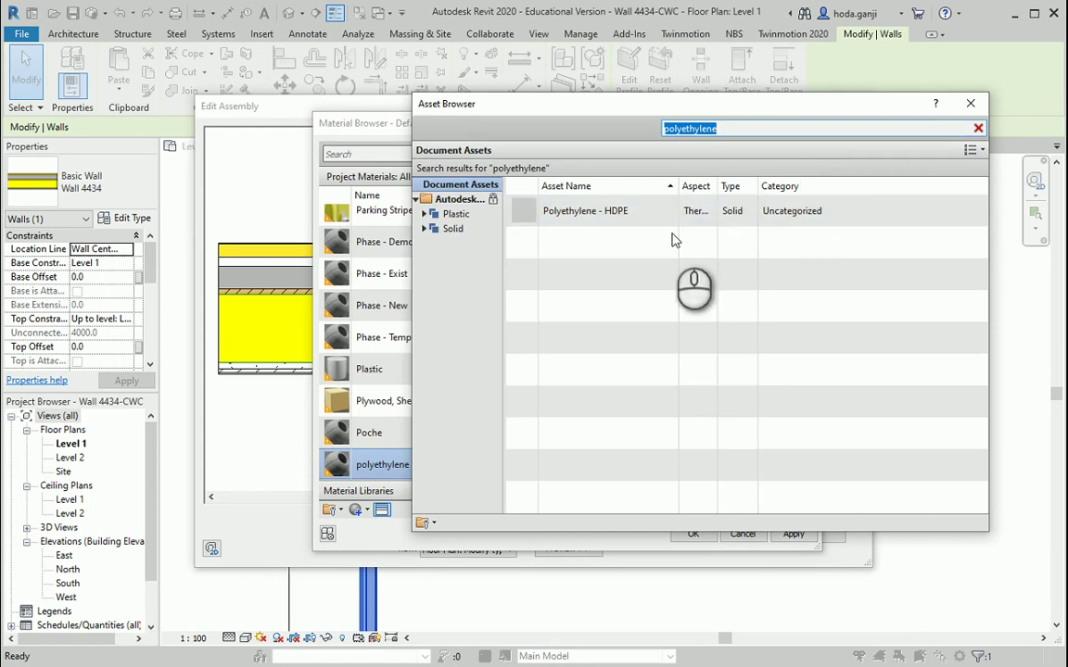
{"action": "double_click", "coordinate": [535, 211]}
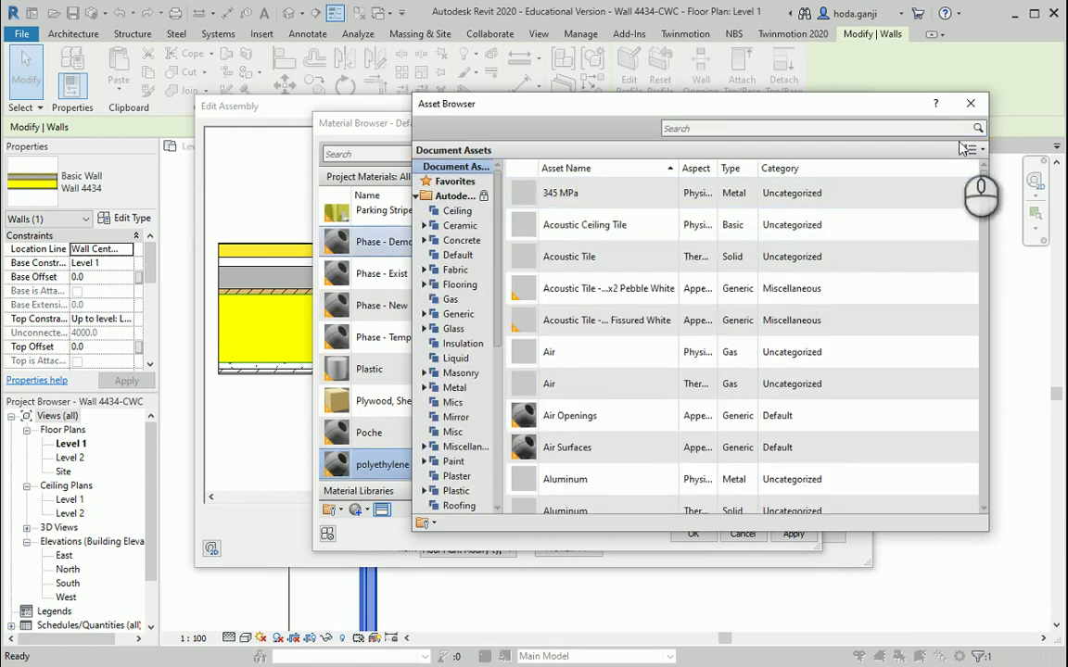
{"action": "left_click", "coordinate": [971, 103]}
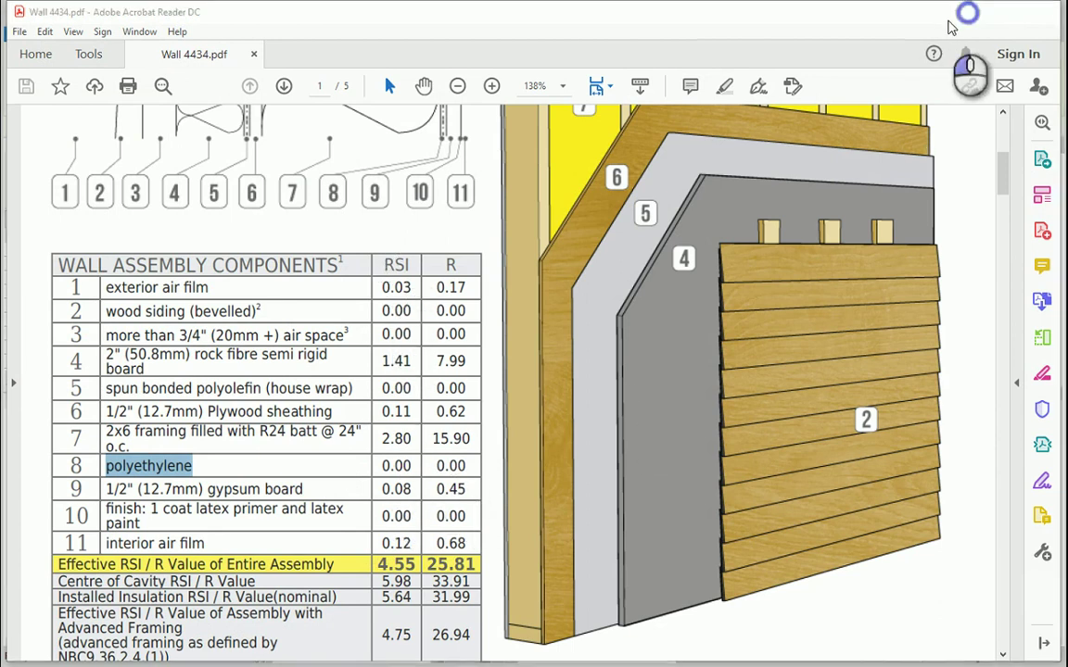
Step: Remove the Polyethylene - HDPE thermal asset from the polyethylene material
{"action": "left_click", "coordinate": [969, 14]}
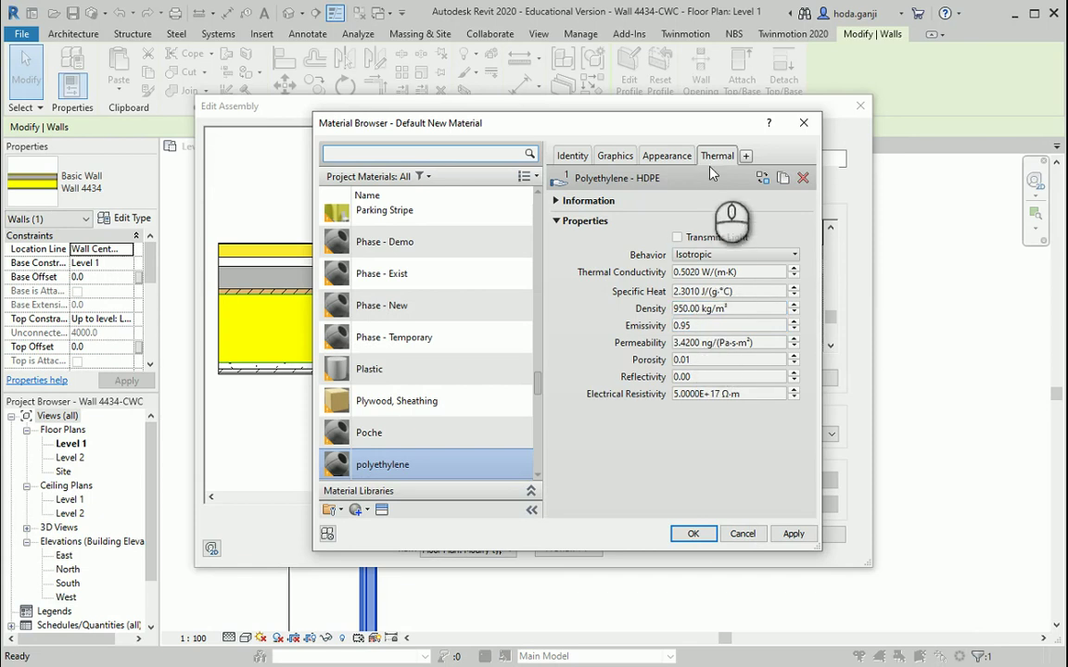
{"action": "right_click", "coordinate": [732, 174]}
{"action": "left_click", "coordinate": [732, 197]}
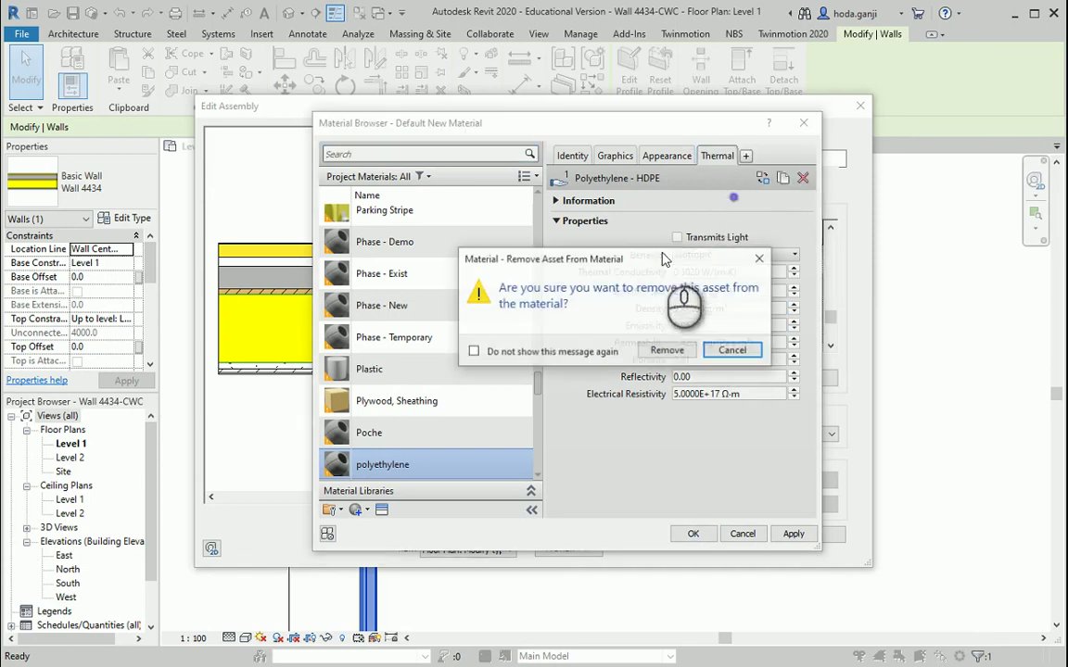
{"action": "left_click", "coordinate": [670, 350]}
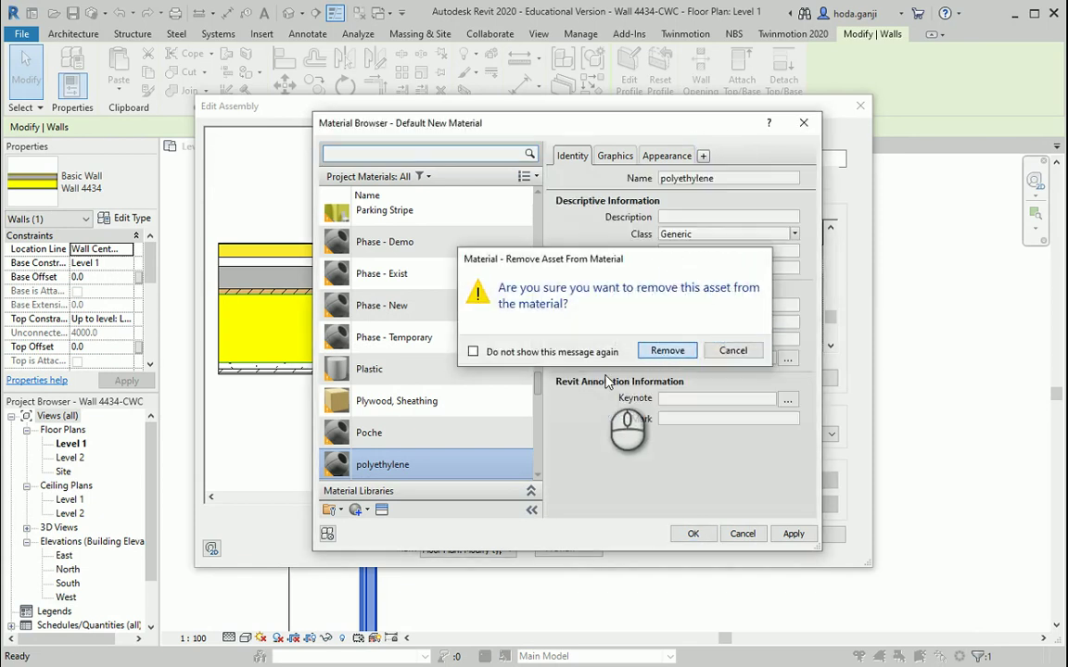
Step: Assign polyethylene to the new layer and set its thickness to 1.0
{"action": "left_click", "coordinate": [694, 534]}
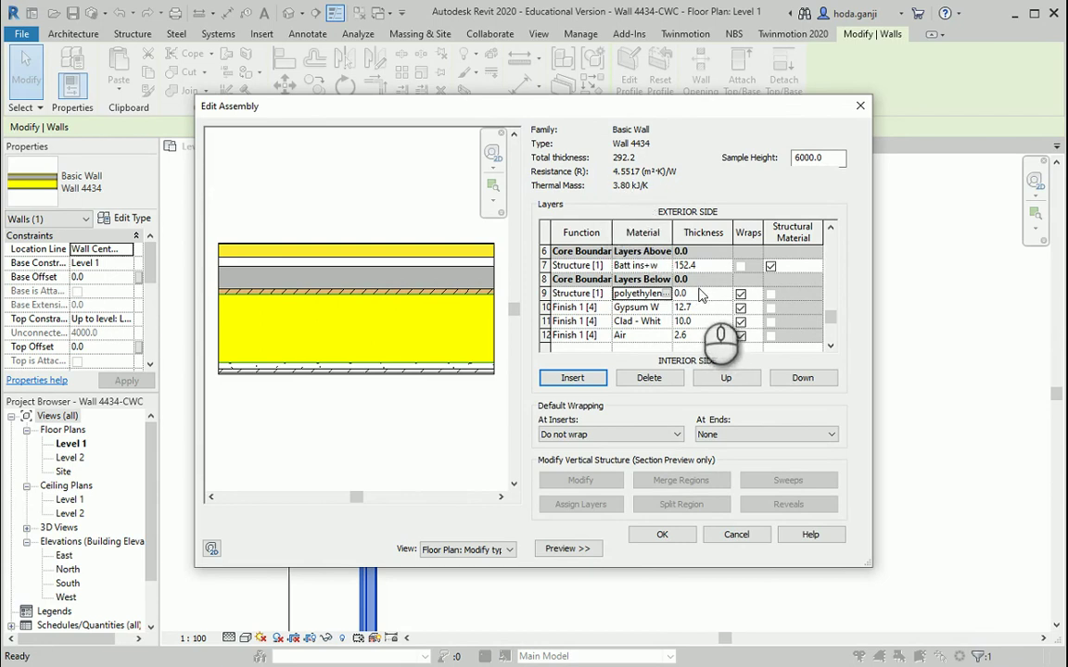
{"action": "type", "text": "1"}
{"action": "key", "text": "Tab"}
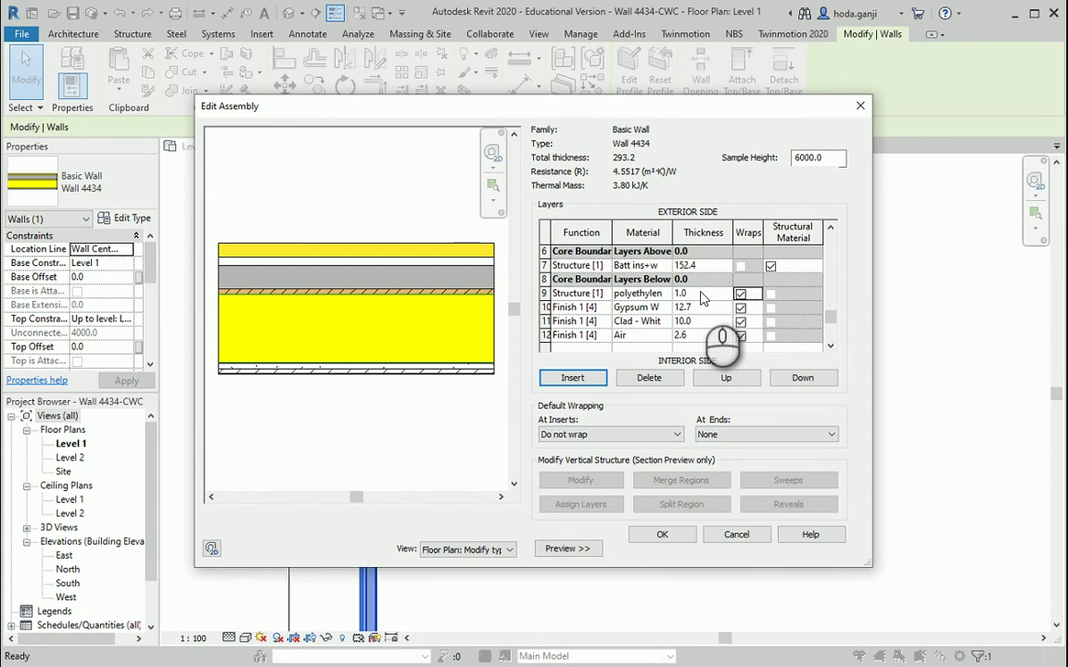
Step: Select the word 'polyolefin' from the house wrap entry in the PDF table
{"action": "key", "text": "alt+Tab"}
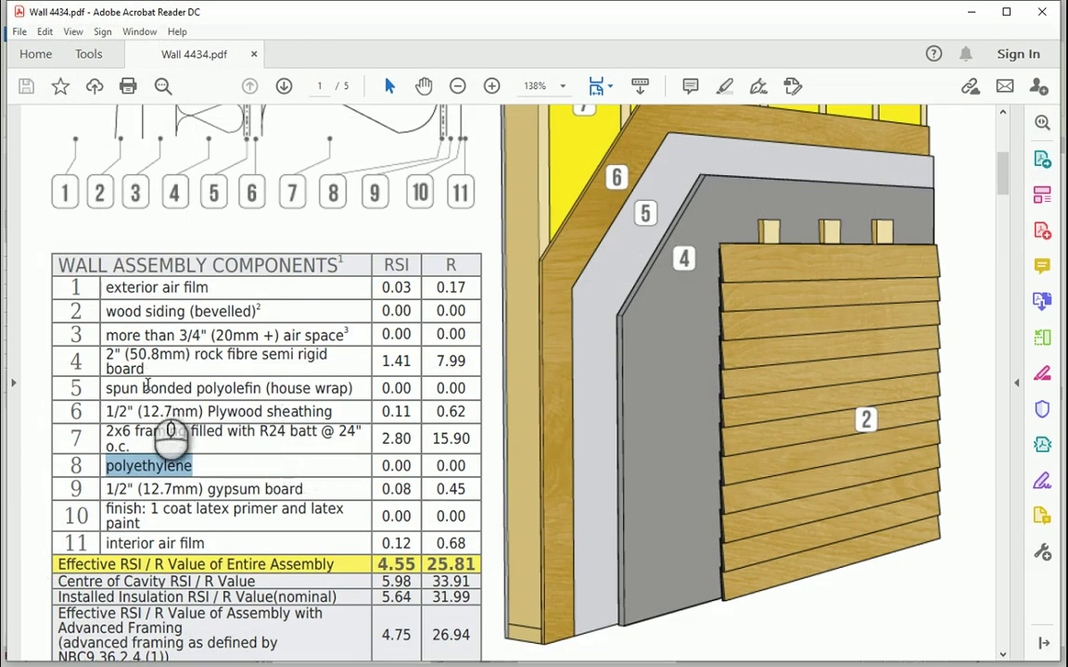
{"action": "left_click_drag", "start_coordinate": [104, 388], "coordinate": [352, 404]}
{"action": "double_click", "coordinate": [228, 389]}
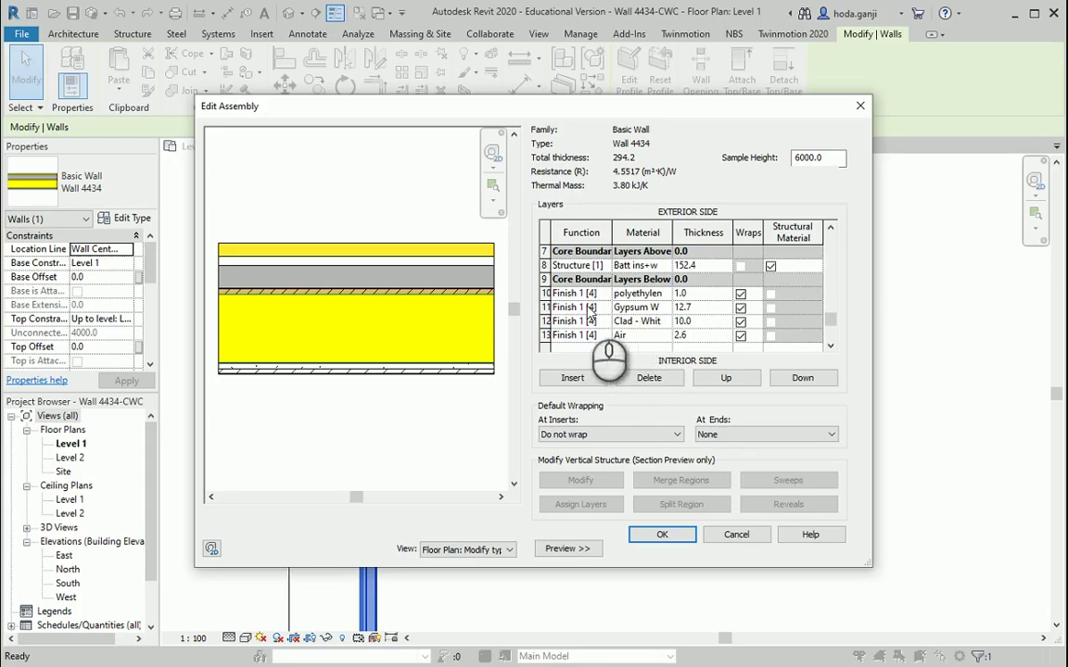
{"action": "scroll", "coordinate": [561, 301], "scroll_direction": "up", "scroll_amount": 1}
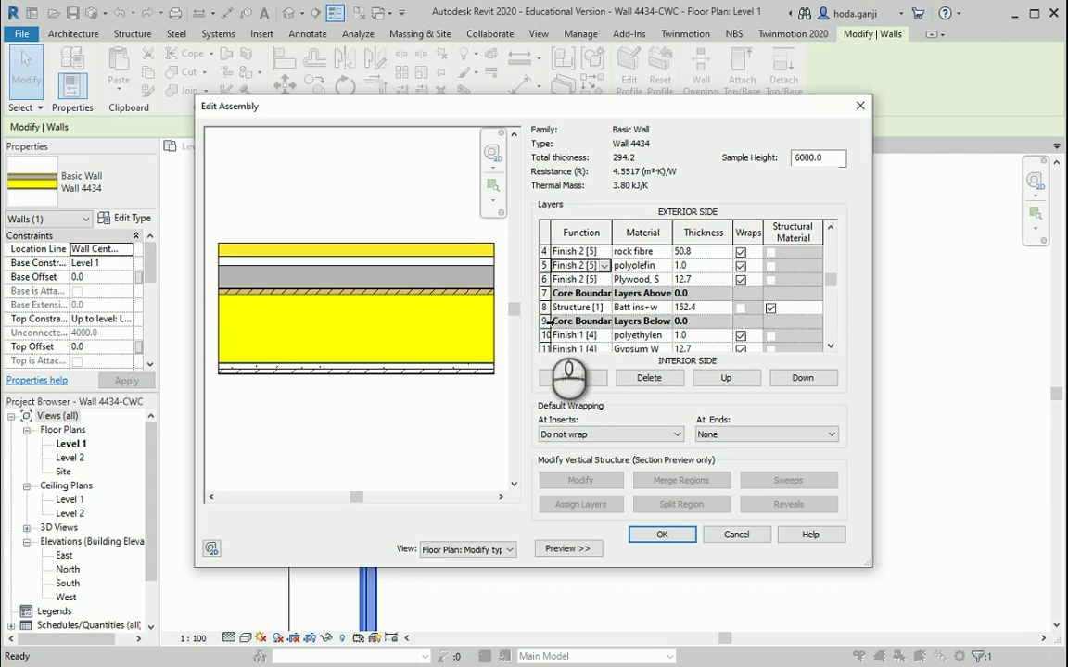
{"action": "scroll", "coordinate": [556, 329], "scroll_direction": "down", "scroll_amount": 1}
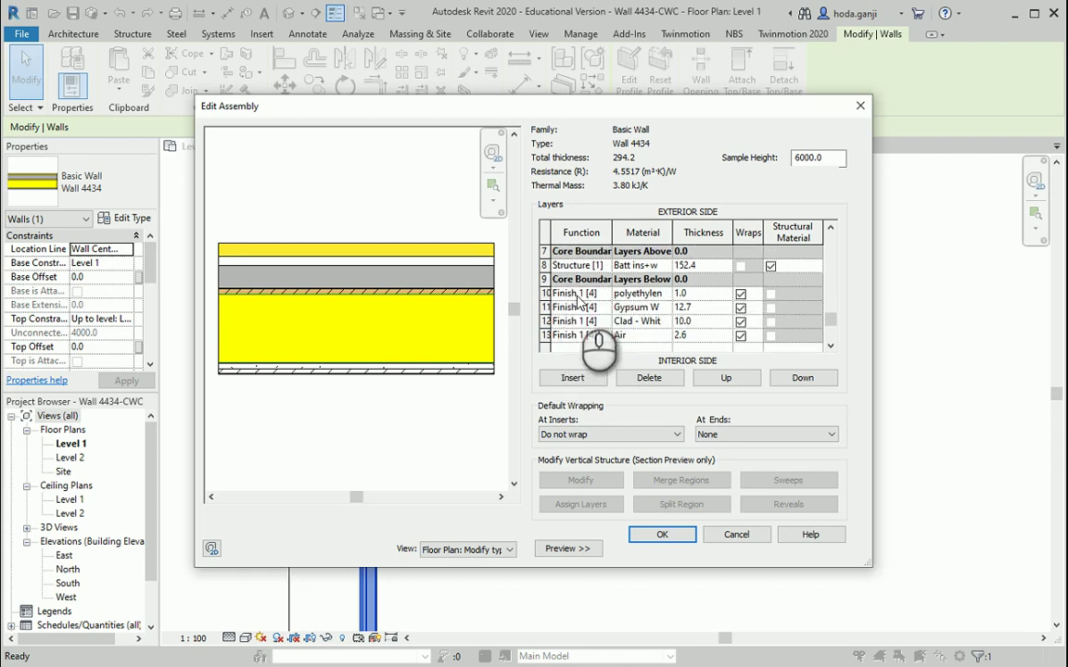
{"action": "scroll", "coordinate": [592, 334], "scroll_direction": "up", "scroll_amount": 2}
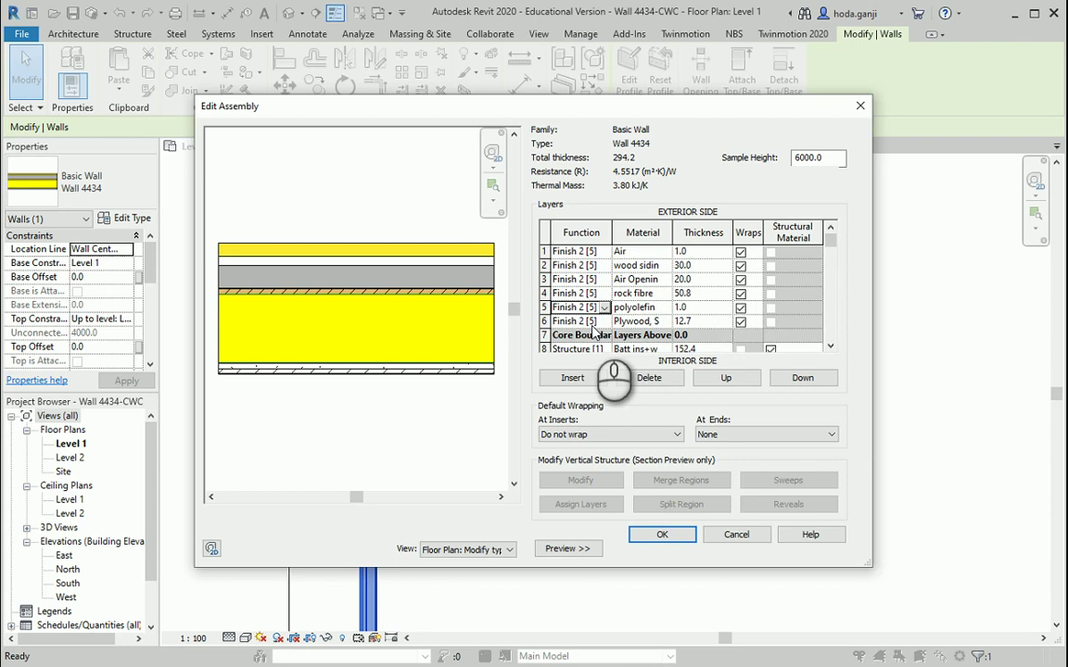
{"action": "scroll", "coordinate": [594, 333], "scroll_direction": "down", "scroll_amount": 2}
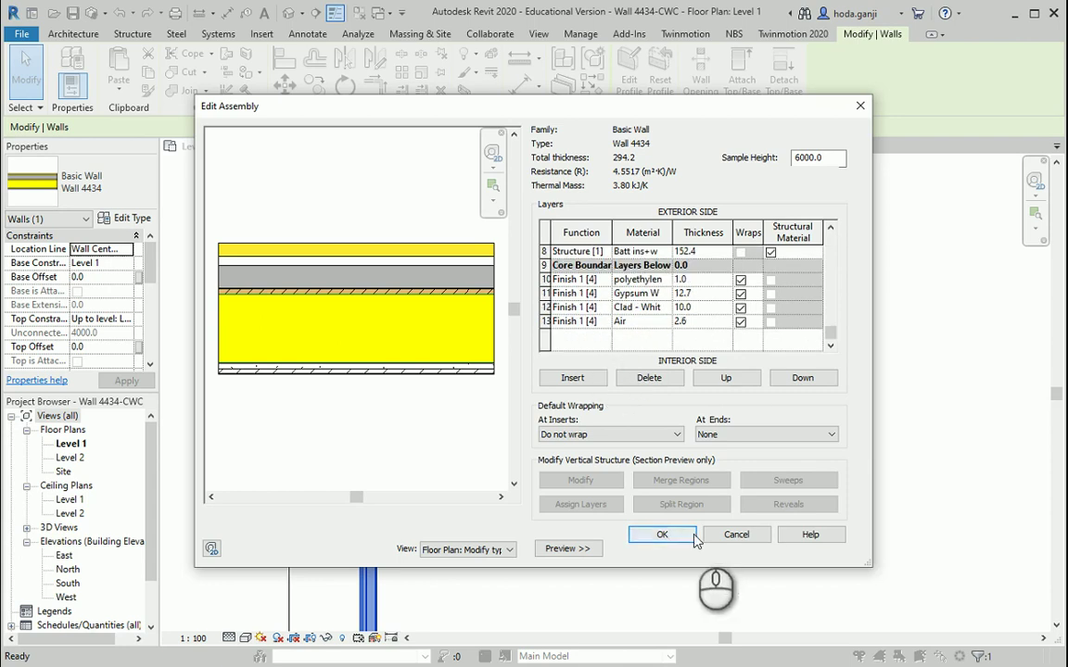
Step: Confirm the wall type changes and pick Curtain Wall: Storefront for a new wall
{"action": "left_click", "coordinate": [660, 535]}
{"action": "left_click", "coordinate": [671, 547]}
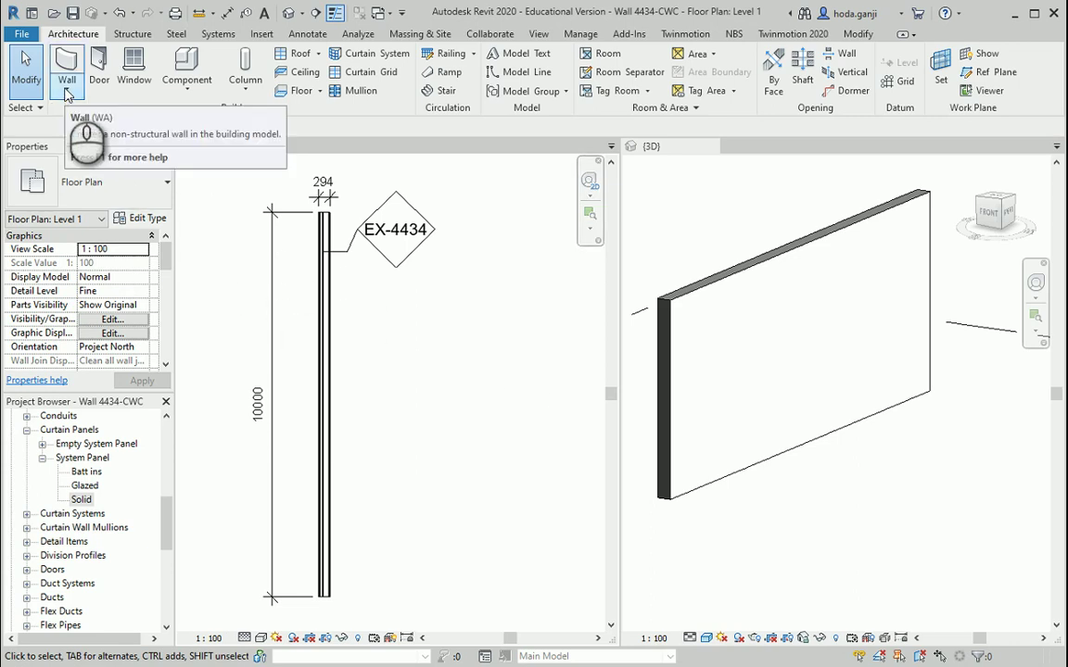
{"action": "left_click", "coordinate": [66, 94]}
{"action": "left_click", "coordinate": [89, 112]}
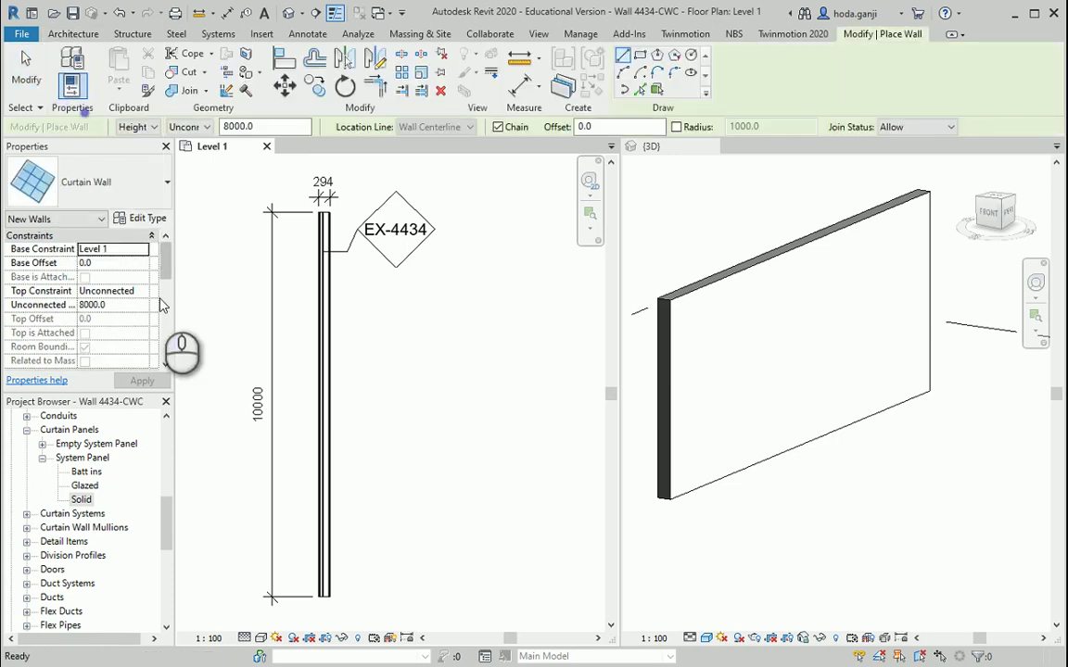
{"action": "left_click", "coordinate": [153, 190]}
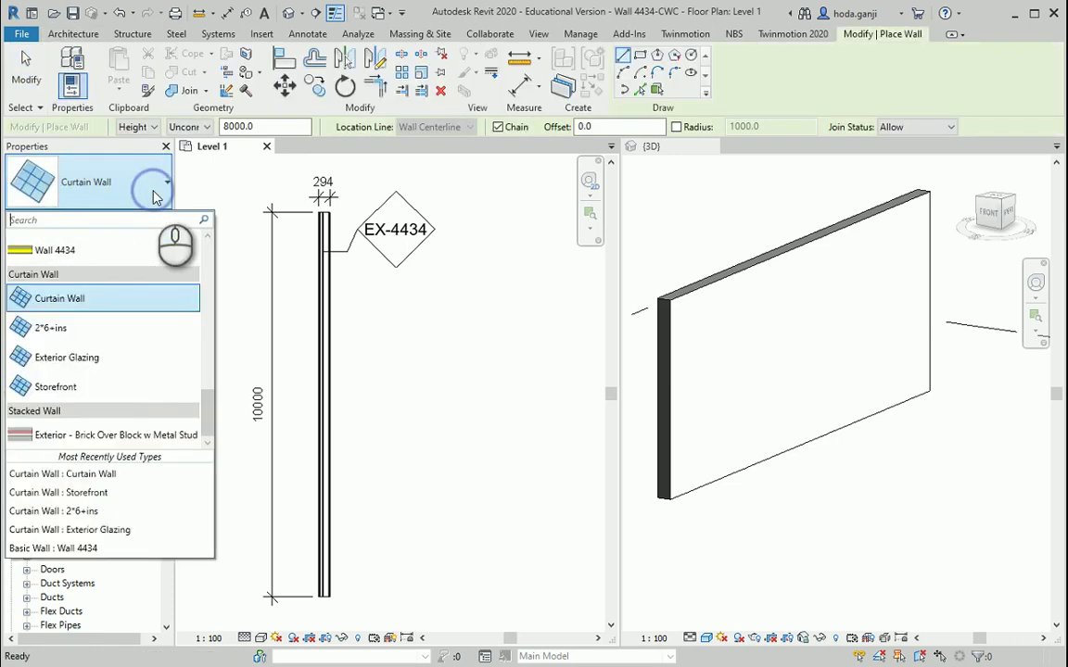
{"action": "left_click", "coordinate": [73, 390]}
Step: Draw a 10000-long Storefront curtain wall starting level with the existing wall
{"action": "scroll", "coordinate": [464, 238], "scroll_direction": "up", "scroll_amount": 2}
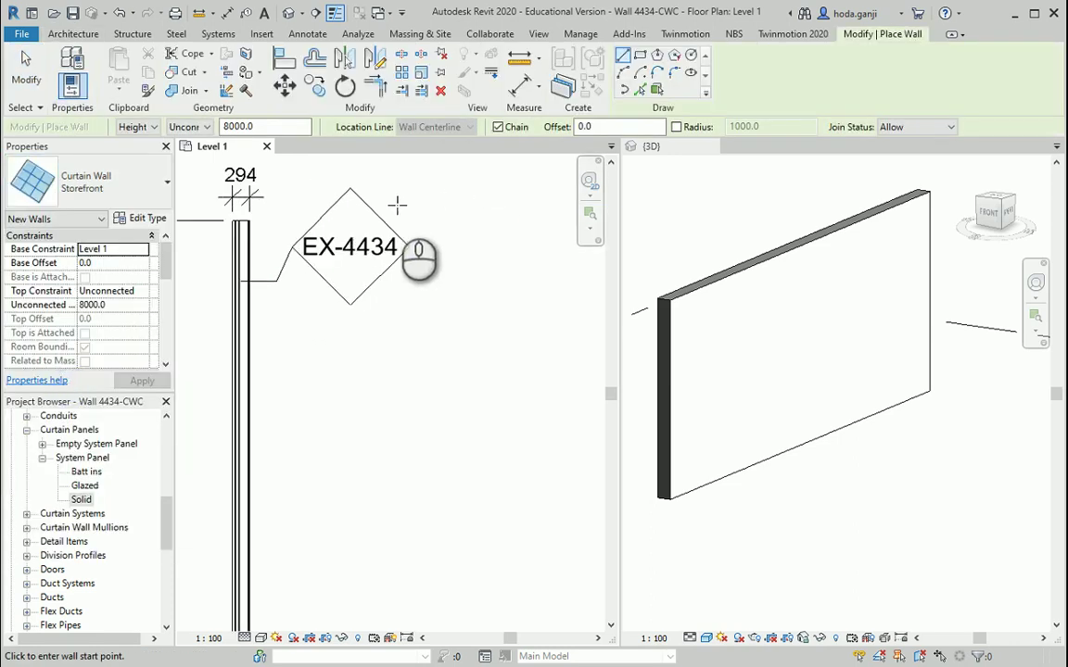
{"action": "left_click", "coordinate": [500, 217]}
{"action": "scroll", "coordinate": [501, 269], "scroll_direction": "down", "scroll_amount": 1}
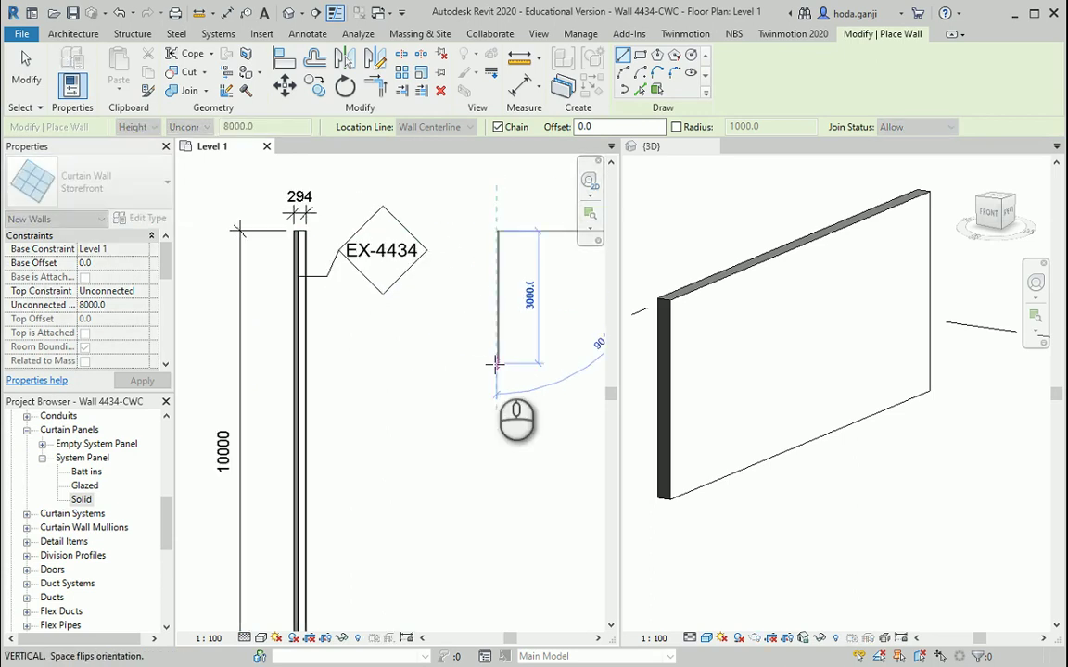
{"action": "type", "text": "10000"}
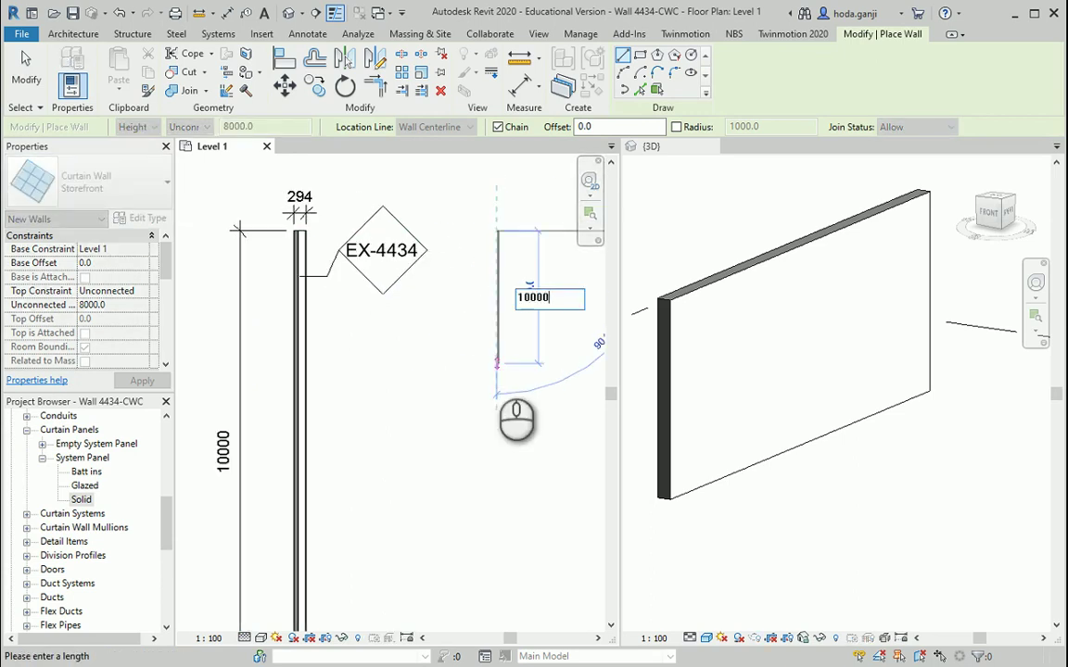
{"action": "key", "text": "Return"}
{"action": "key", "text": "Escape"}
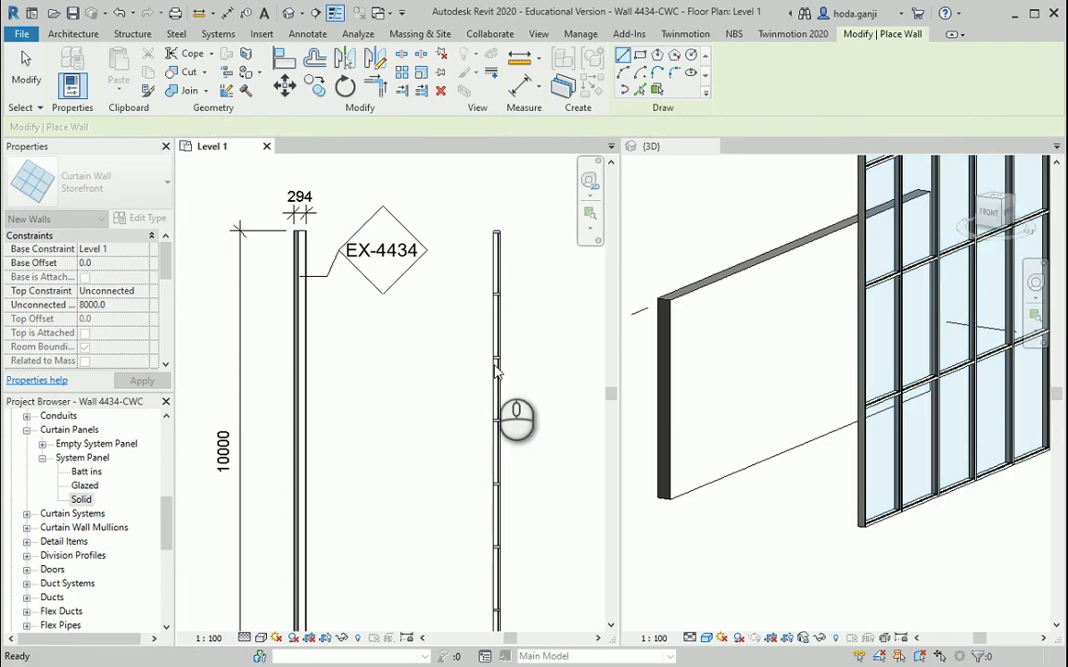
{"action": "key", "text": "Escape"}
{"action": "scroll", "coordinate": [556, 398], "scroll_direction": "down", "scroll_amount": 2}
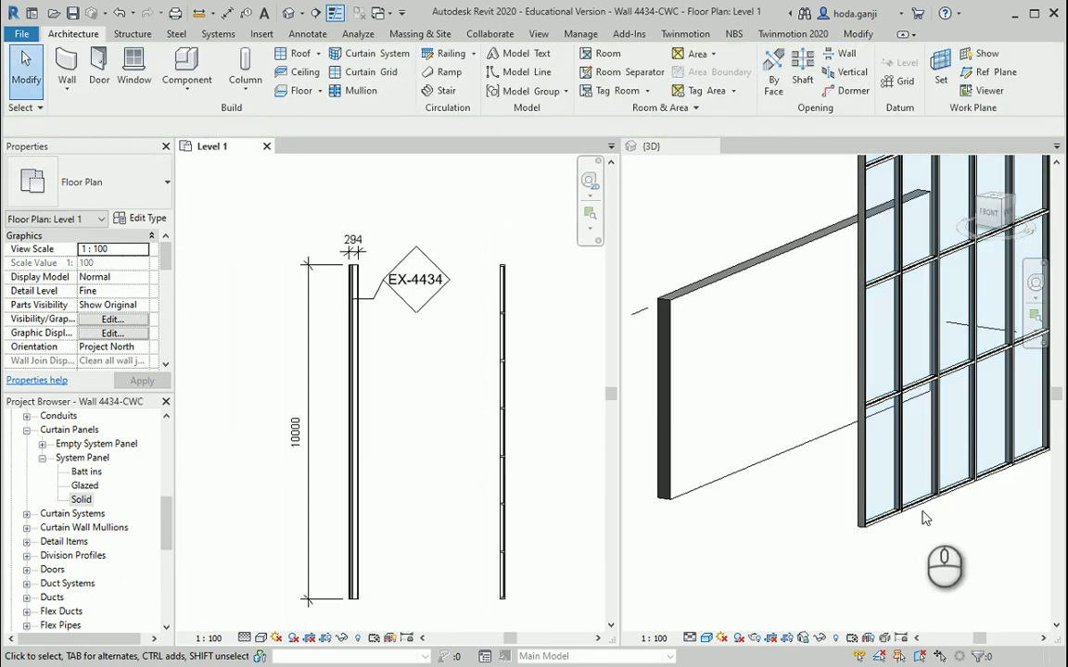
Step: Set the Storefront curtain wall's Top Constraint to Up to level: Level 2, then orbit to view it
{"action": "left_click", "coordinate": [918, 512]}
{"action": "left_click", "coordinate": [910, 505]}
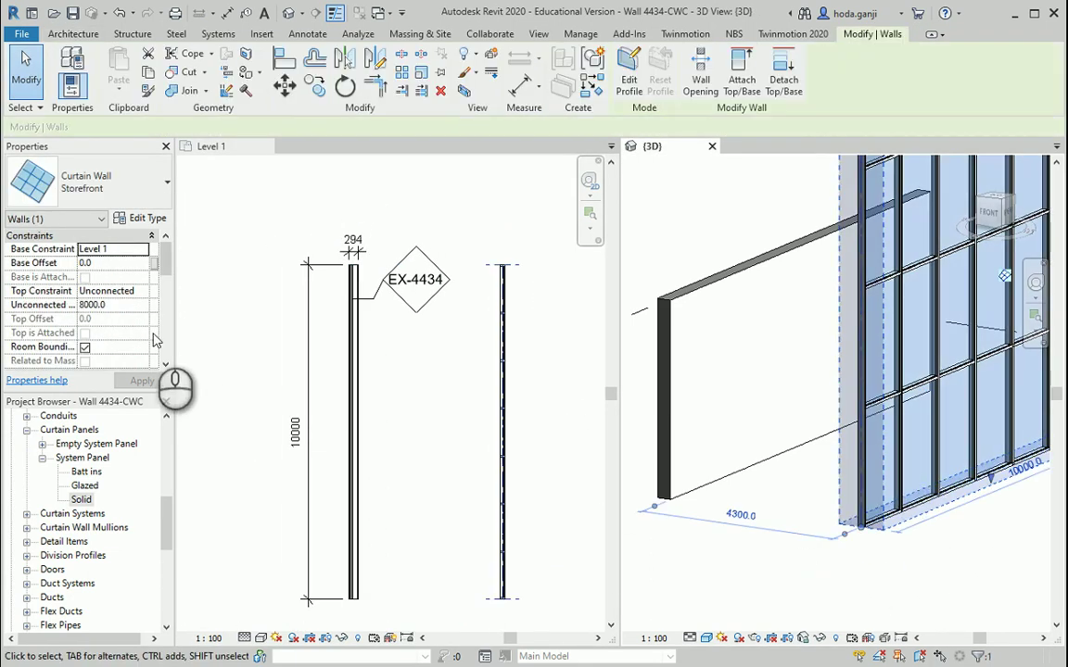
{"action": "left_click", "coordinate": [143, 290]}
{"action": "left_click", "coordinate": [121, 328]}
{"action": "left_click", "coordinate": [142, 380]}
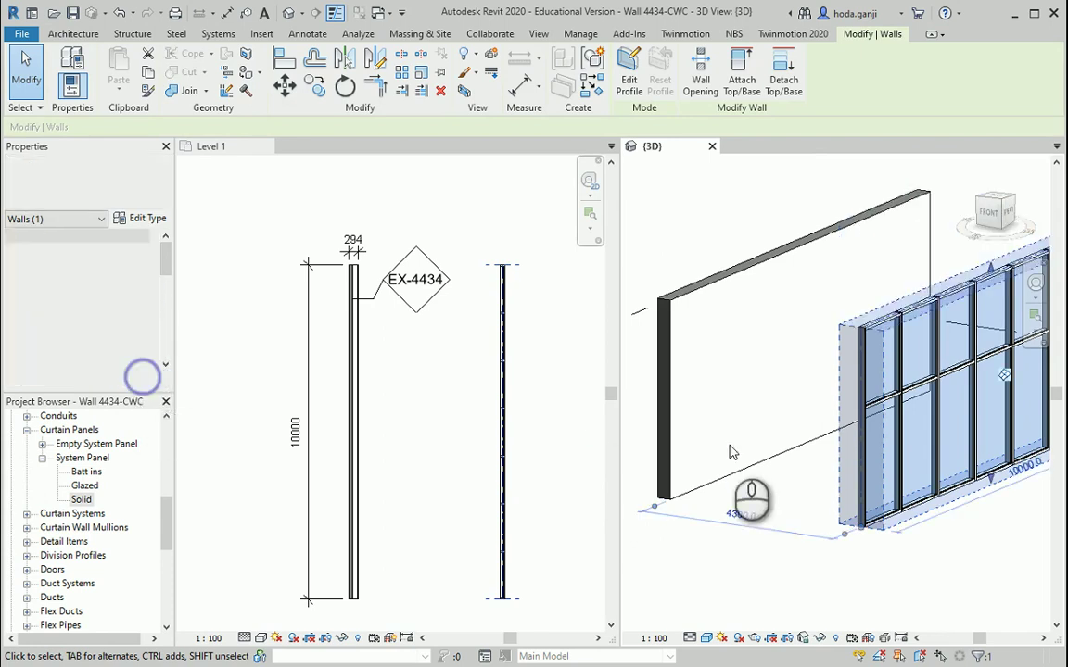
{"action": "middle_click_drag", "start_coordinate": [842, 506], "coordinate": [932, 541], "text": "shift"}
{"action": "key", "text": "Escape"}
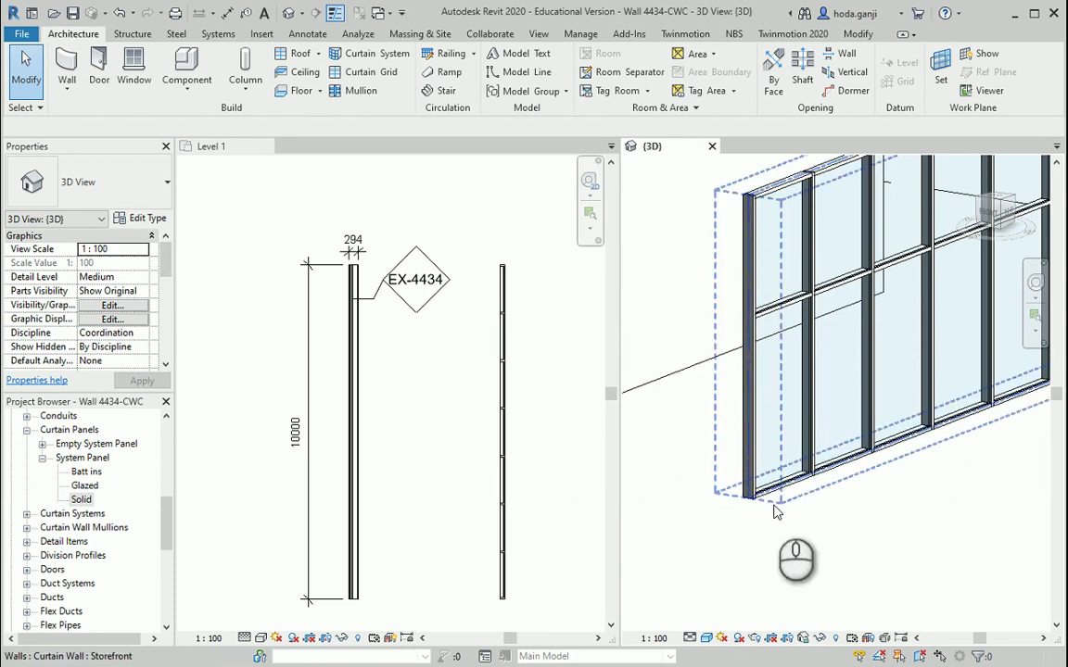
{"action": "middle_click_drag", "start_coordinate": [851, 498], "coordinate": [777, 539], "text": "shift"}
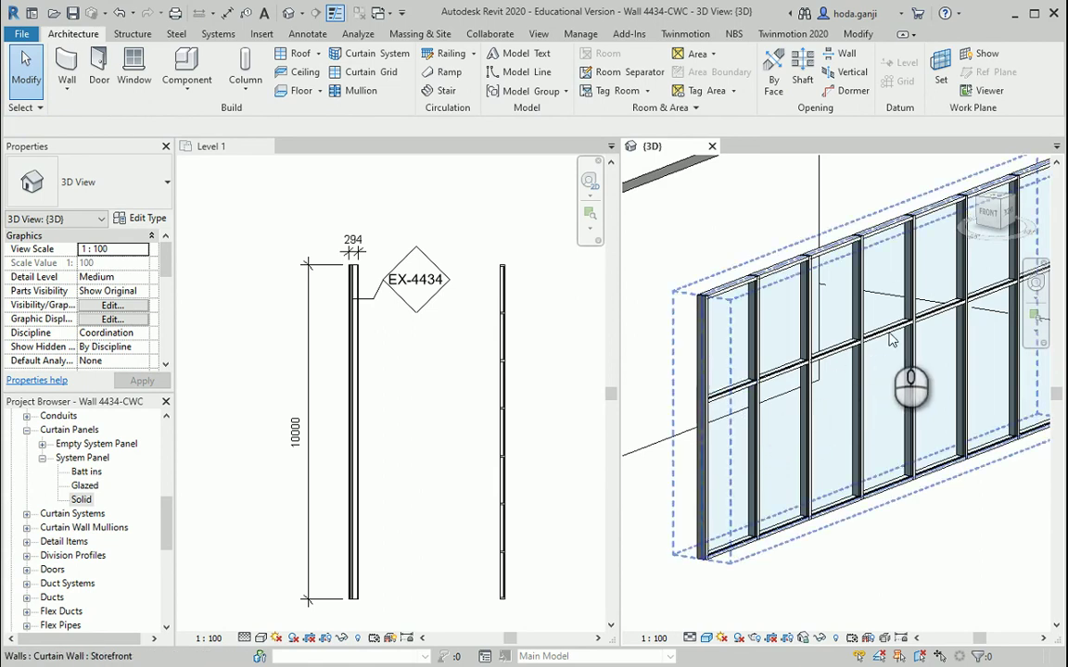
Step: Duplicate the curtain wall's Storefront type as a new type named '2*6+Batt-ins'
{"action": "left_click", "coordinate": [747, 269]}
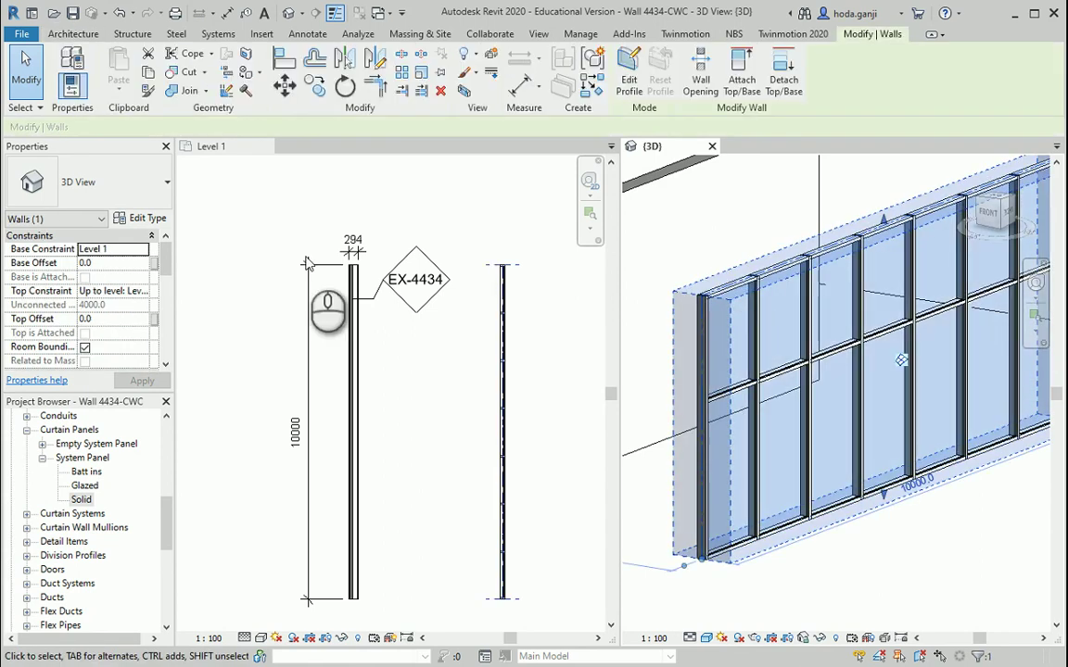
{"action": "left_click", "coordinate": [144, 218]}
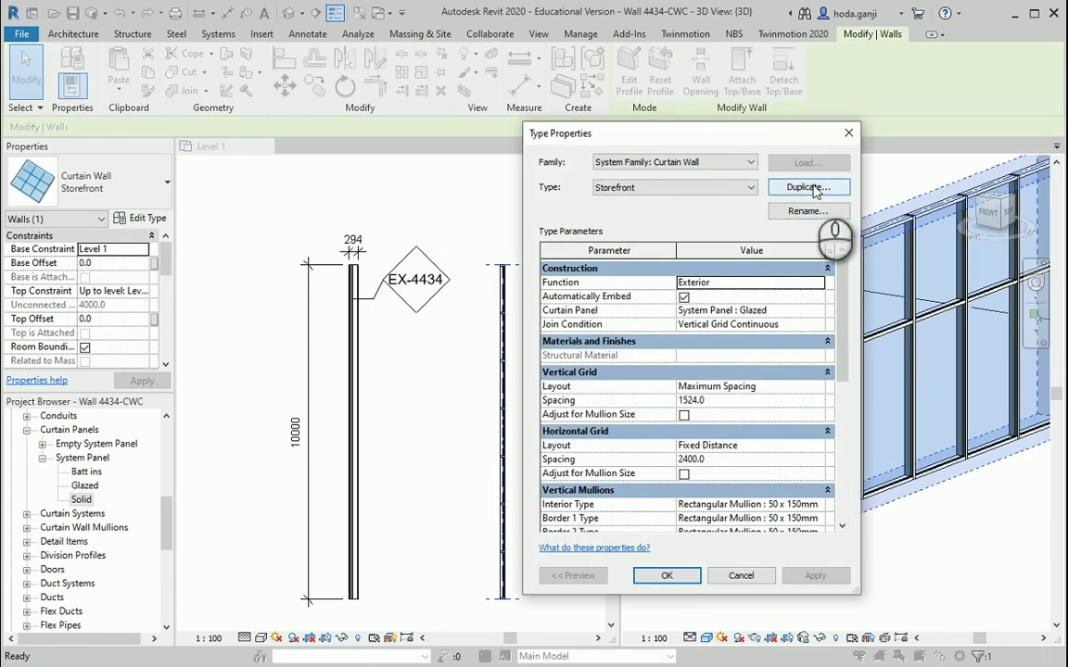
{"action": "left_click_drag", "start_coordinate": [691, 133], "coordinate": [348, 137]}
{"action": "left_click", "coordinate": [465, 191]}
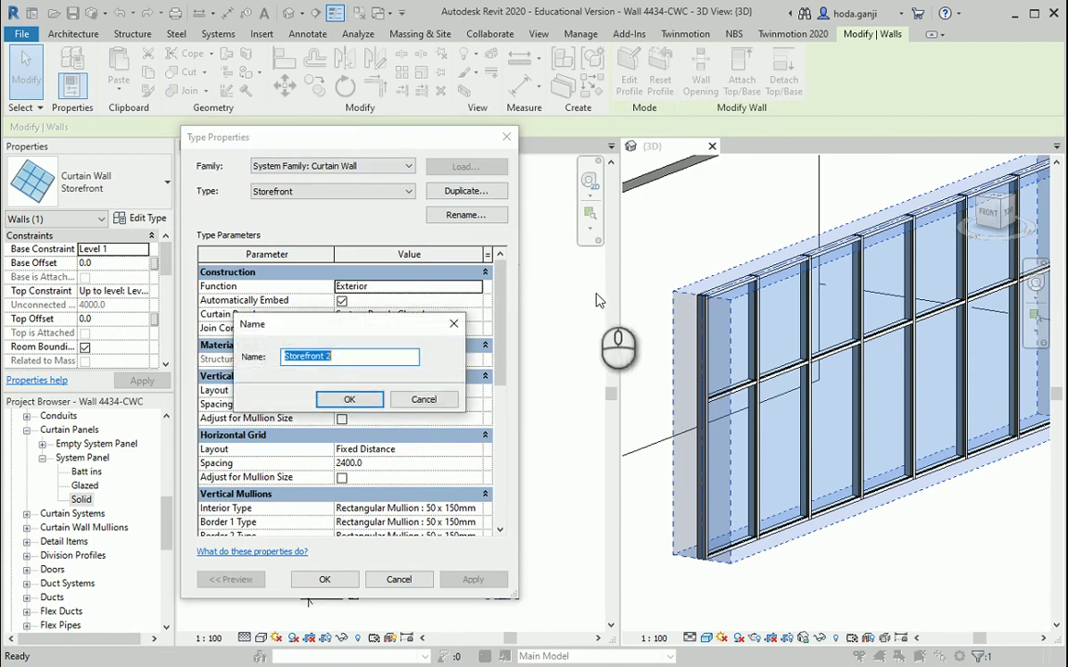
{"action": "left_click_drag", "start_coordinate": [421, 316], "coordinate": [691, 269]}
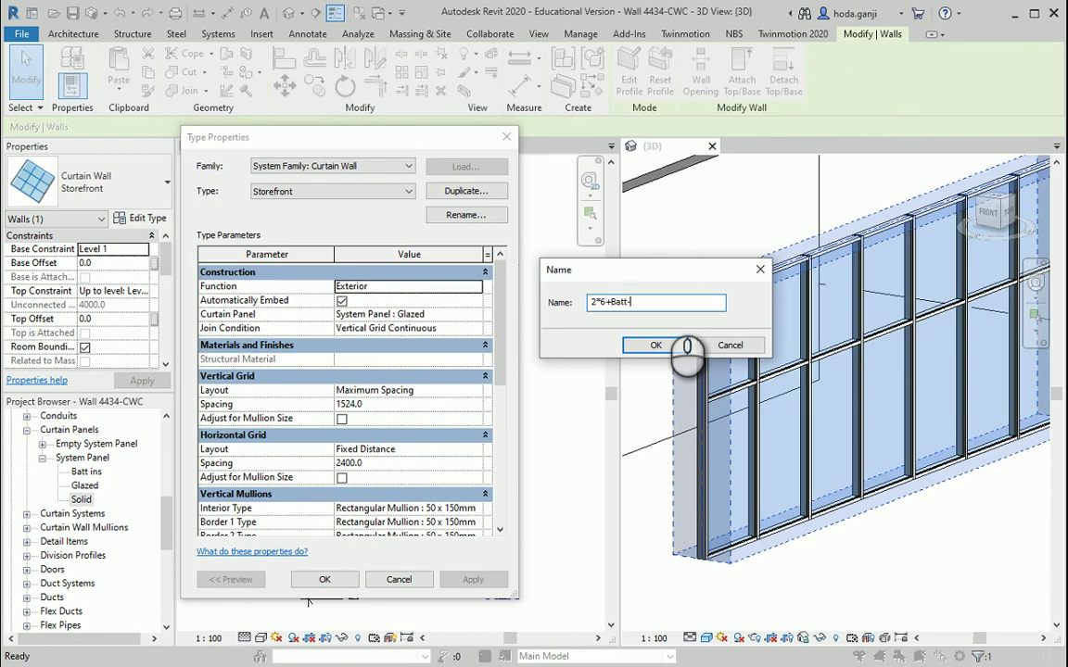
{"action": "left_click", "coordinate": [655, 345]}
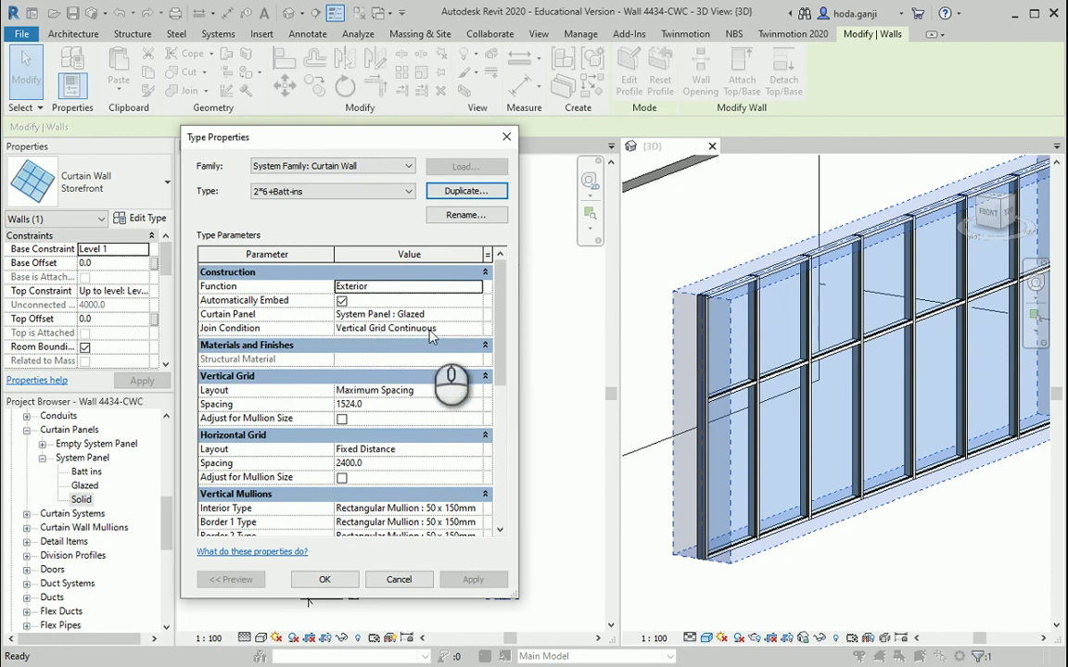
Step: Set Horizontal Grid Layout to None and Vertical Grid Spacing to 609.6 for 2*6+Batt-ins
{"action": "scroll", "coordinate": [429, 357], "scroll_direction": "down", "scroll_amount": 1}
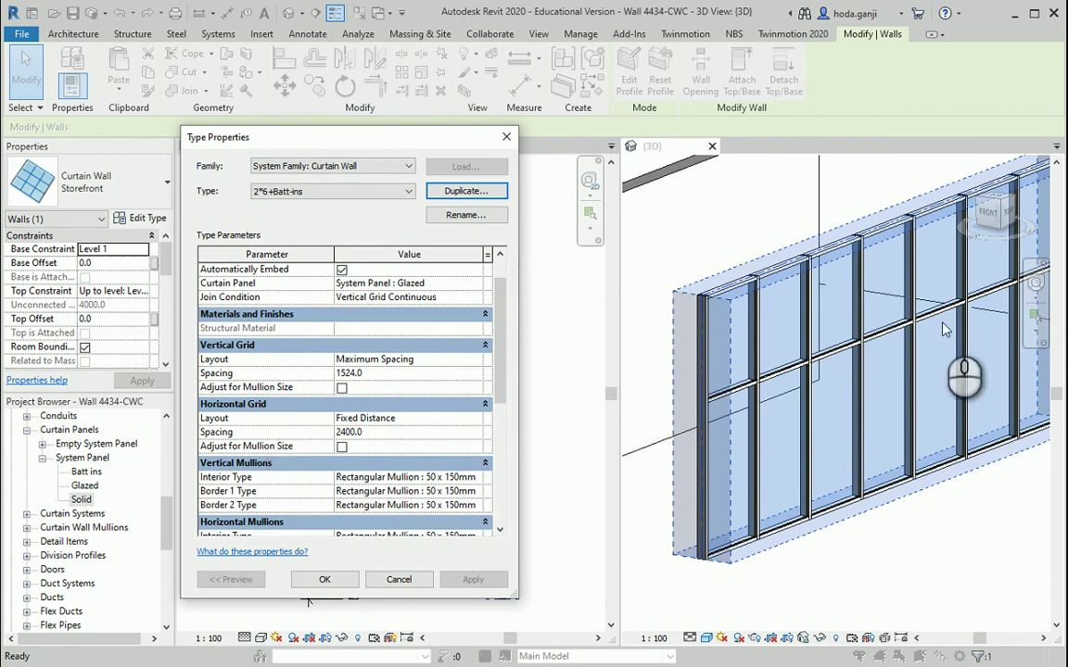
{"action": "left_click", "coordinate": [469, 418]}
{"action": "left_click", "coordinate": [474, 418]}
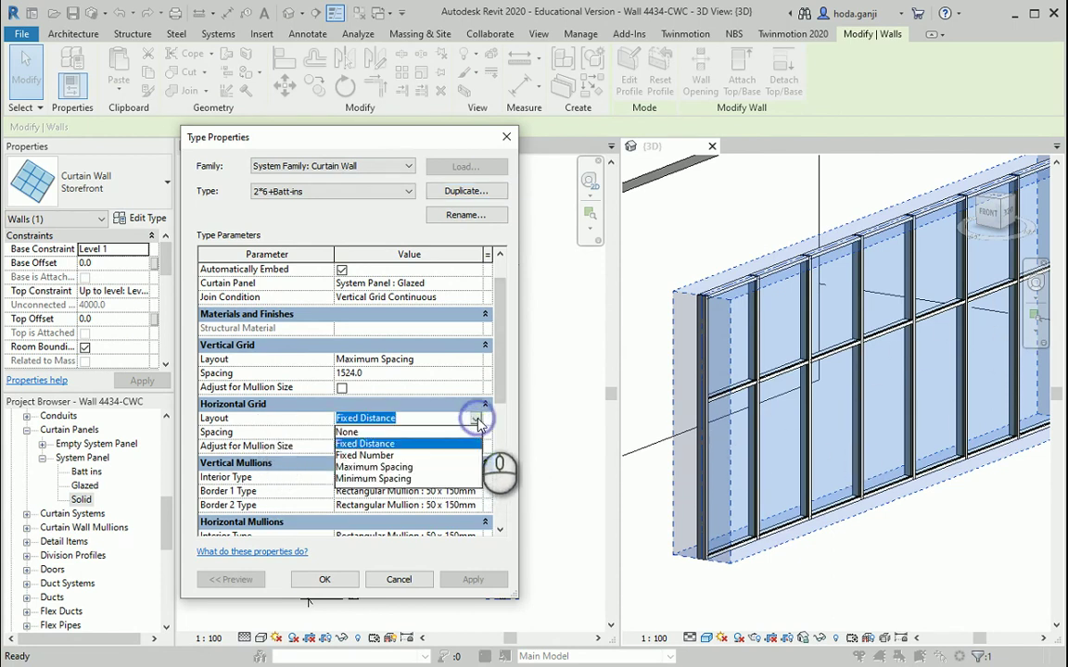
{"action": "left_click", "coordinate": [377, 432]}
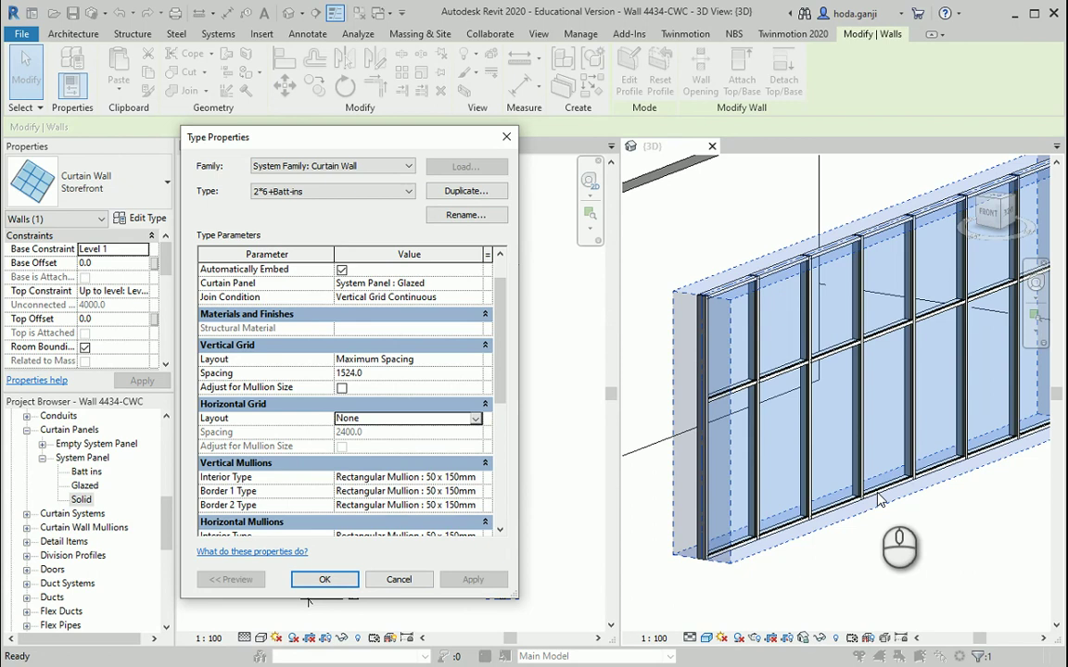
{"action": "left_click", "coordinate": [406, 371]}
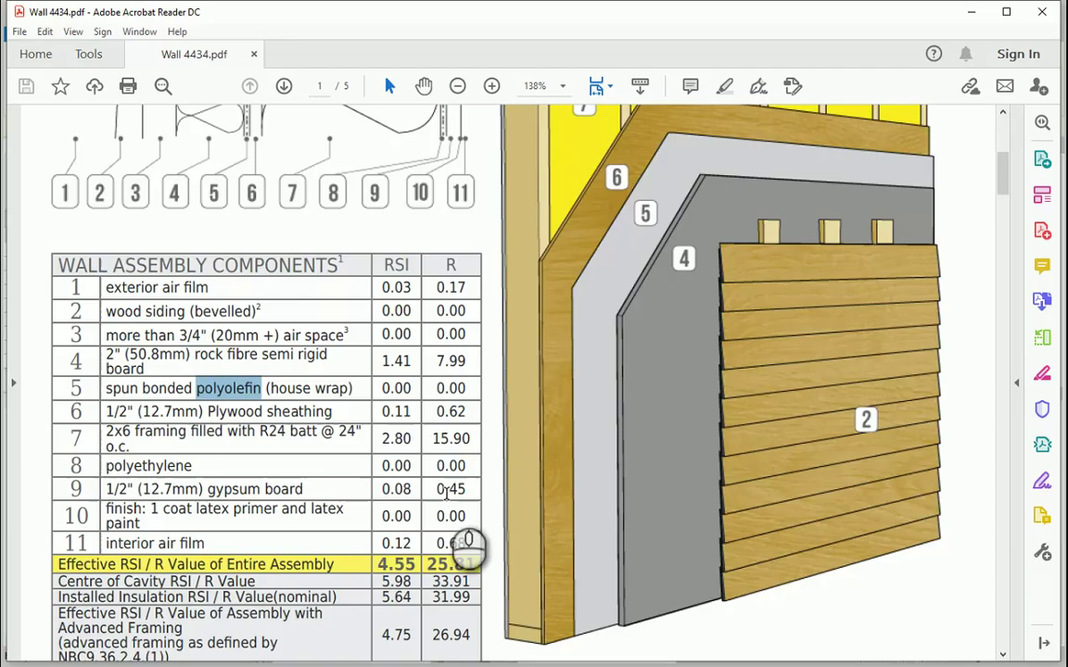
{"action": "scroll", "coordinate": [332, 420], "scroll_direction": "up", "scroll_amount": 1, "text": "ctrl"}
{"action": "scroll", "coordinate": [332, 419], "scroll_direction": "up", "scroll_amount": 4}
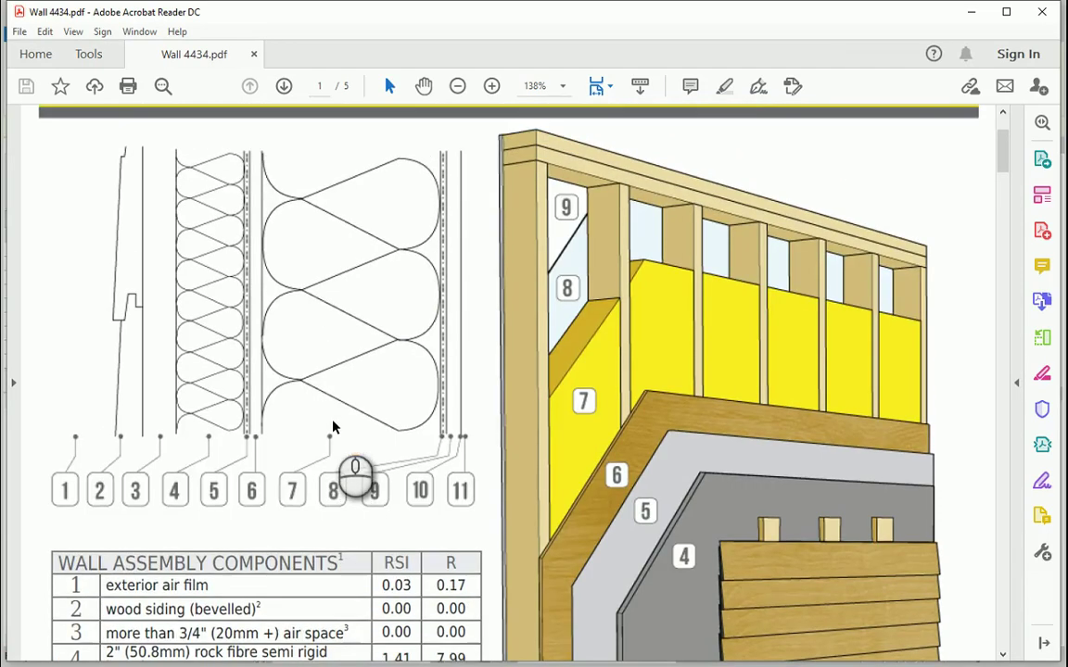
{"action": "scroll", "coordinate": [332, 426], "scroll_direction": "down", "scroll_amount": 5}
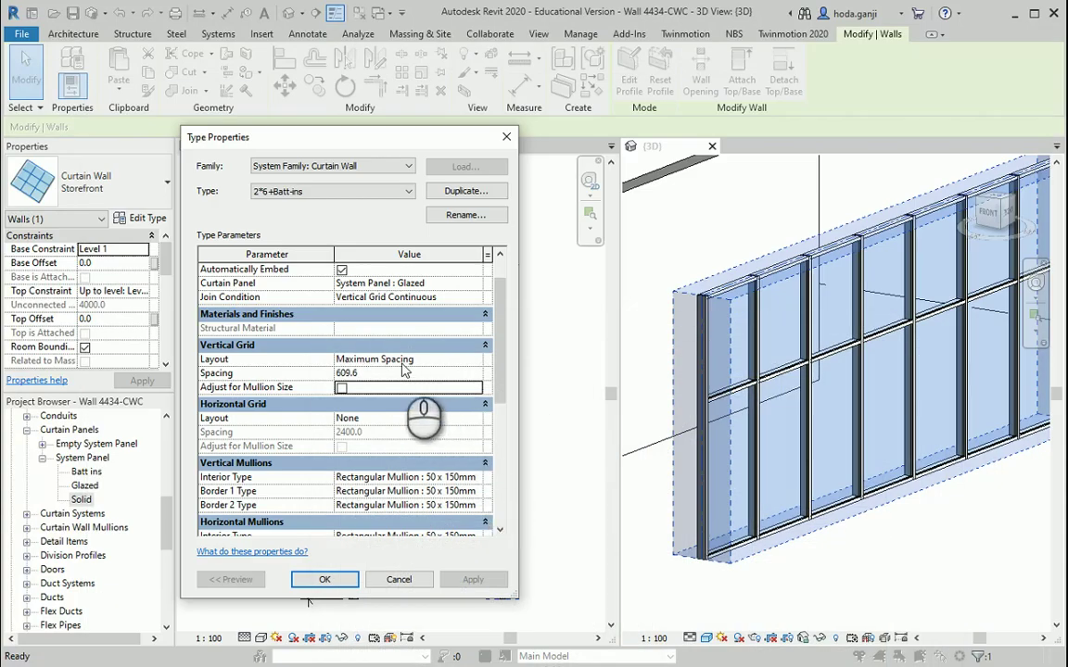
Step: Set the vertical grid to Fixed Distance and the curtain panel to System Panel : Solid
{"action": "left_click", "coordinate": [475, 360]}
{"action": "left_click", "coordinate": [369, 384]}
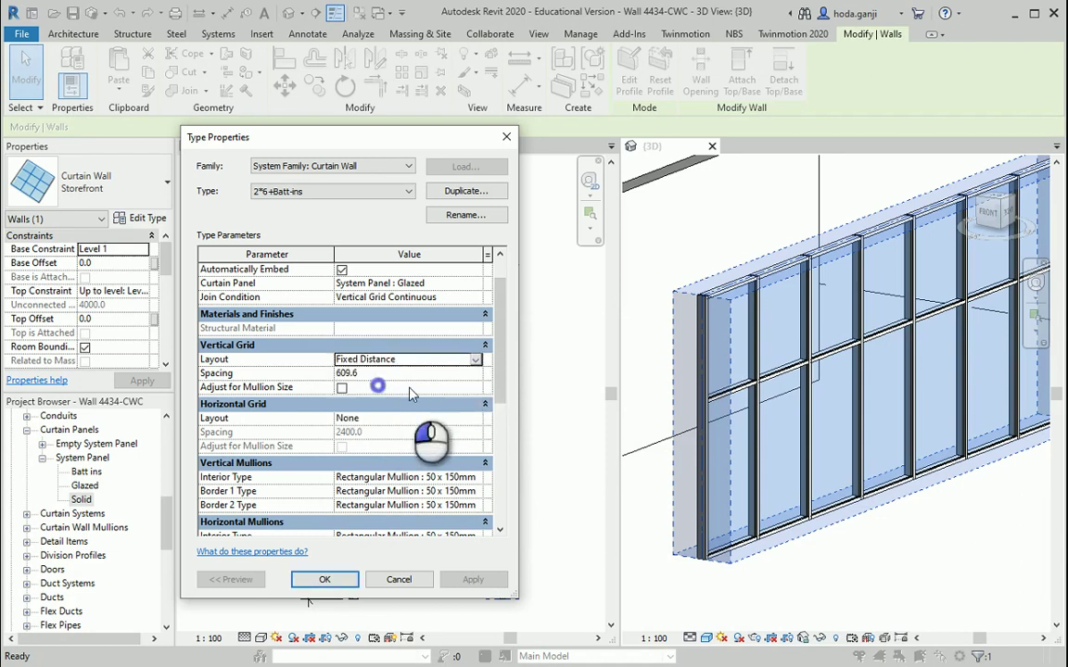
{"action": "scroll", "coordinate": [442, 393], "scroll_direction": "up", "scroll_amount": 1}
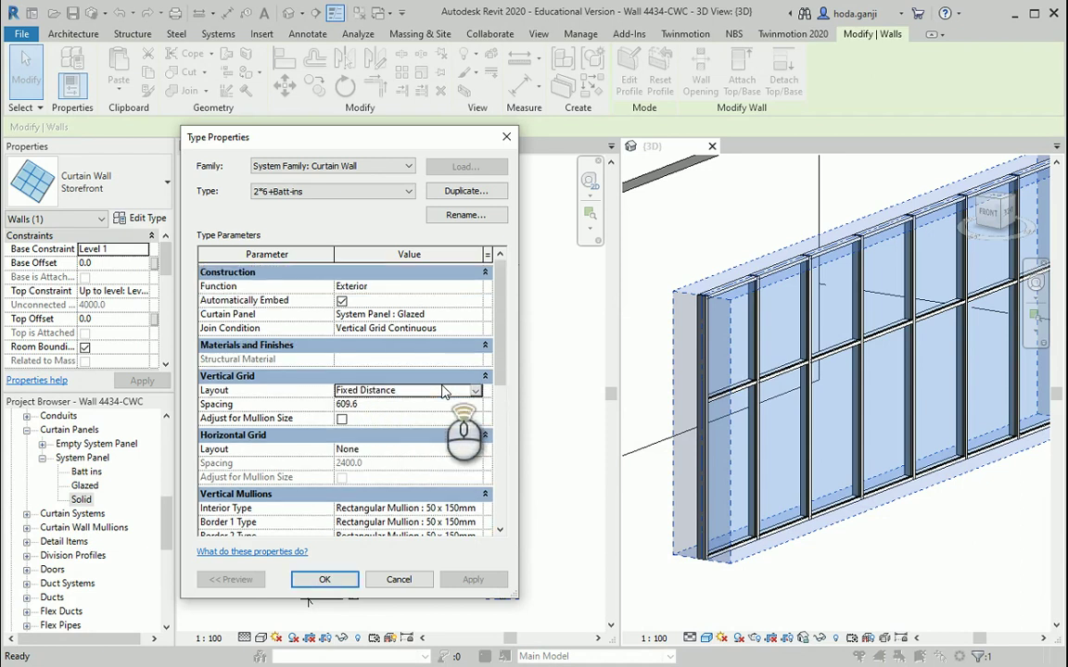
{"action": "left_click", "coordinate": [476, 315]}
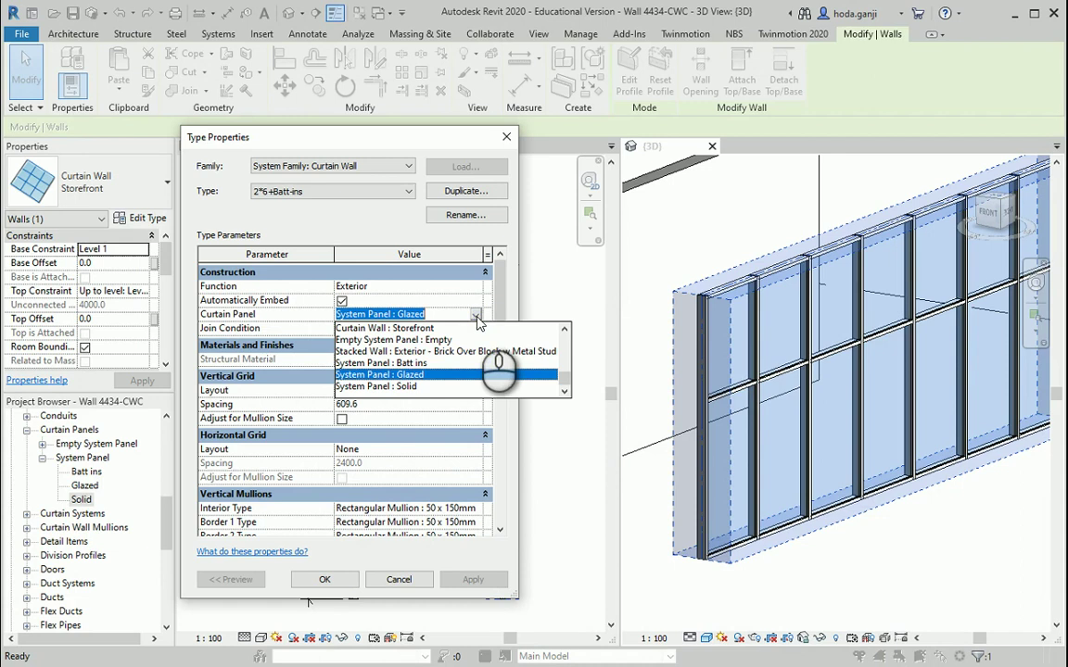
{"action": "left_click", "coordinate": [408, 386]}
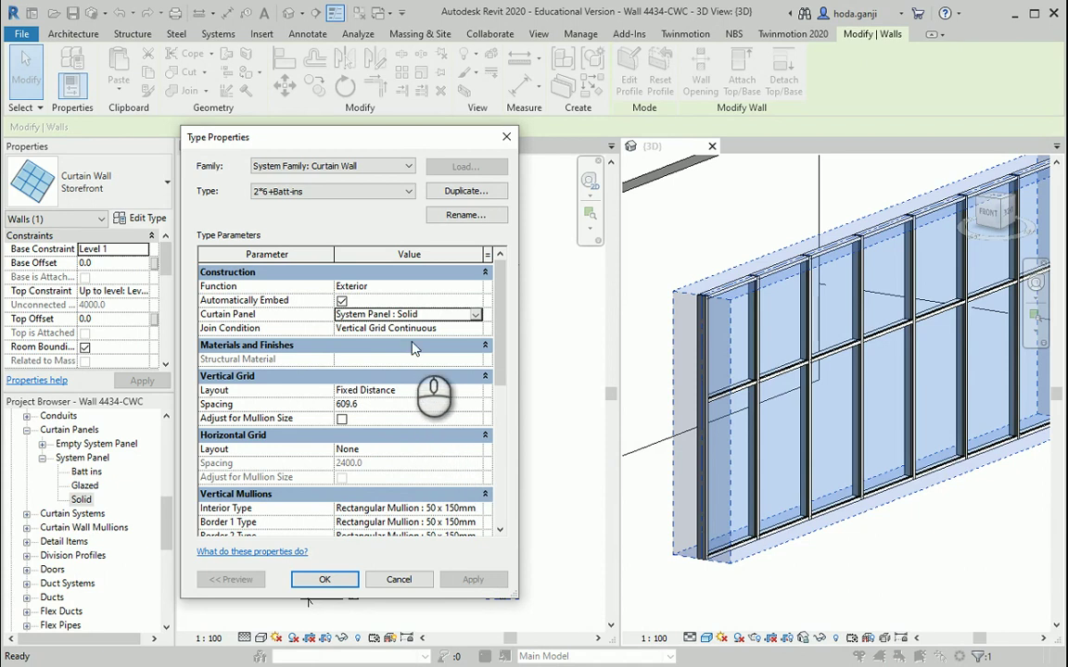
Step: Review the vertical interior mullion types, leave them unchanged, and apply the type changes
{"action": "scroll", "coordinate": [399, 394], "scroll_direction": "down", "scroll_amount": 1}
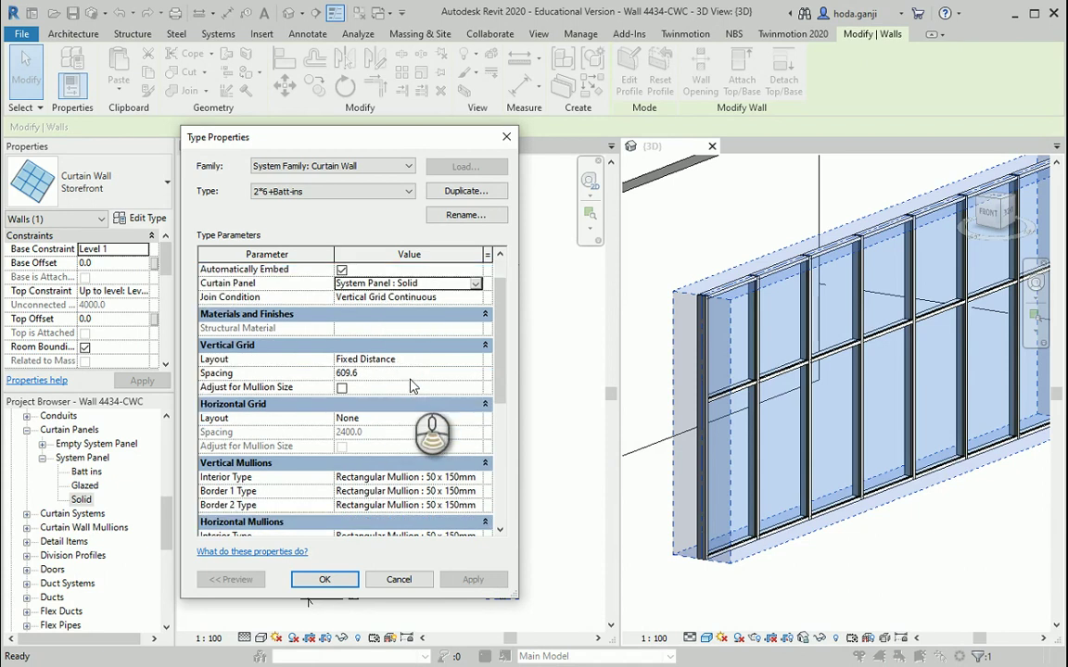
{"action": "scroll", "coordinate": [344, 461], "scroll_direction": "down", "scroll_amount": 3}
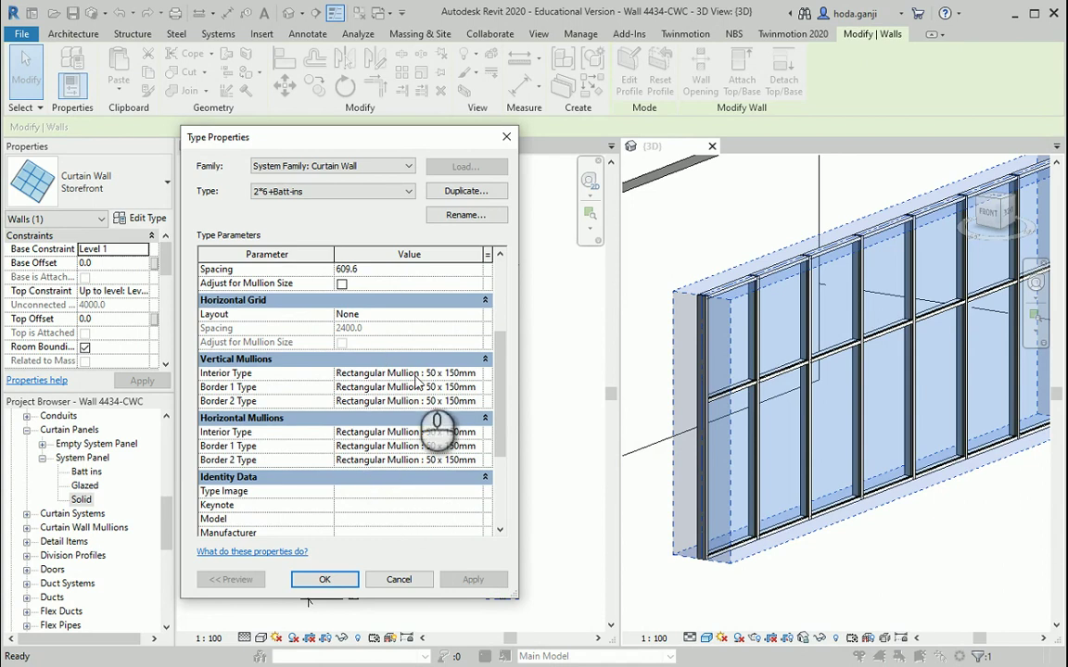
{"action": "left_click", "coordinate": [476, 375]}
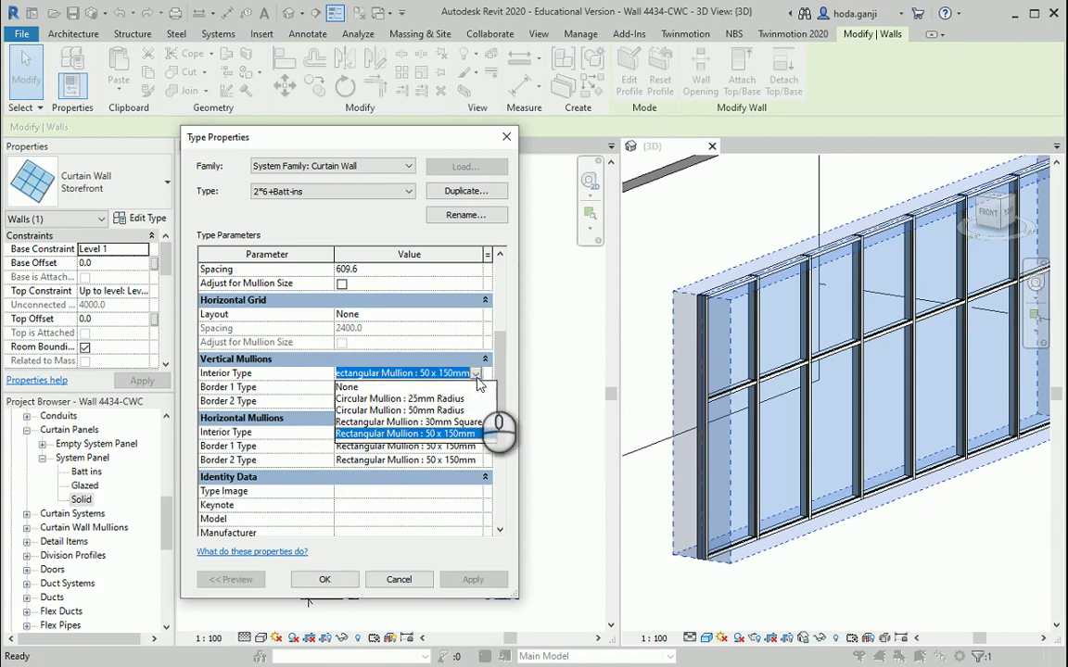
{"action": "left_click", "coordinate": [477, 375]}
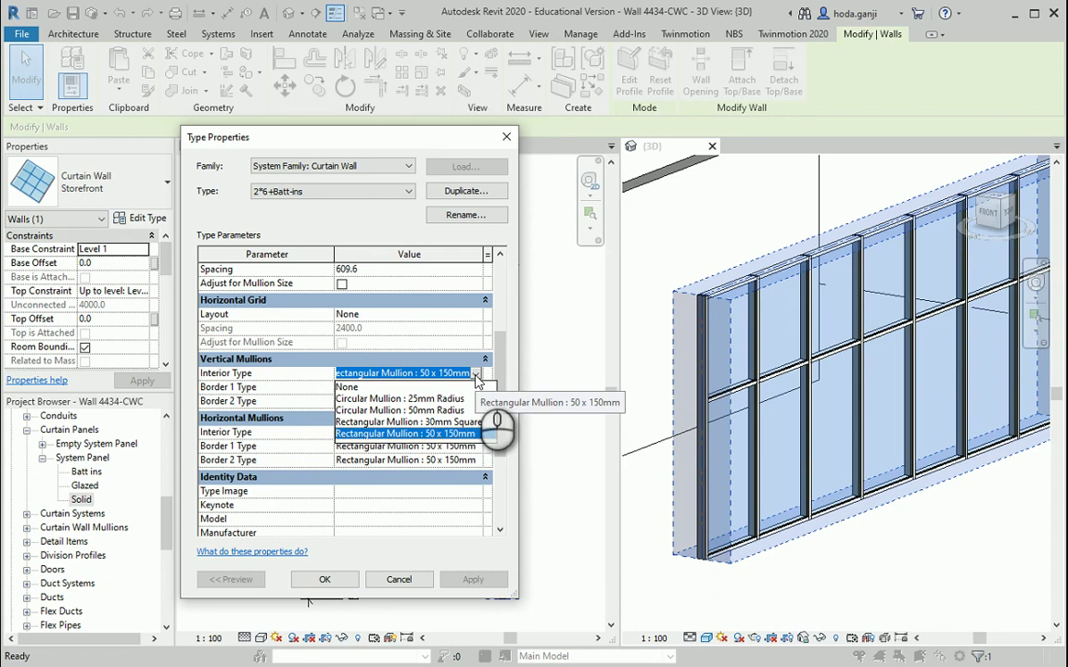
{"action": "left_click", "coordinate": [474, 373]}
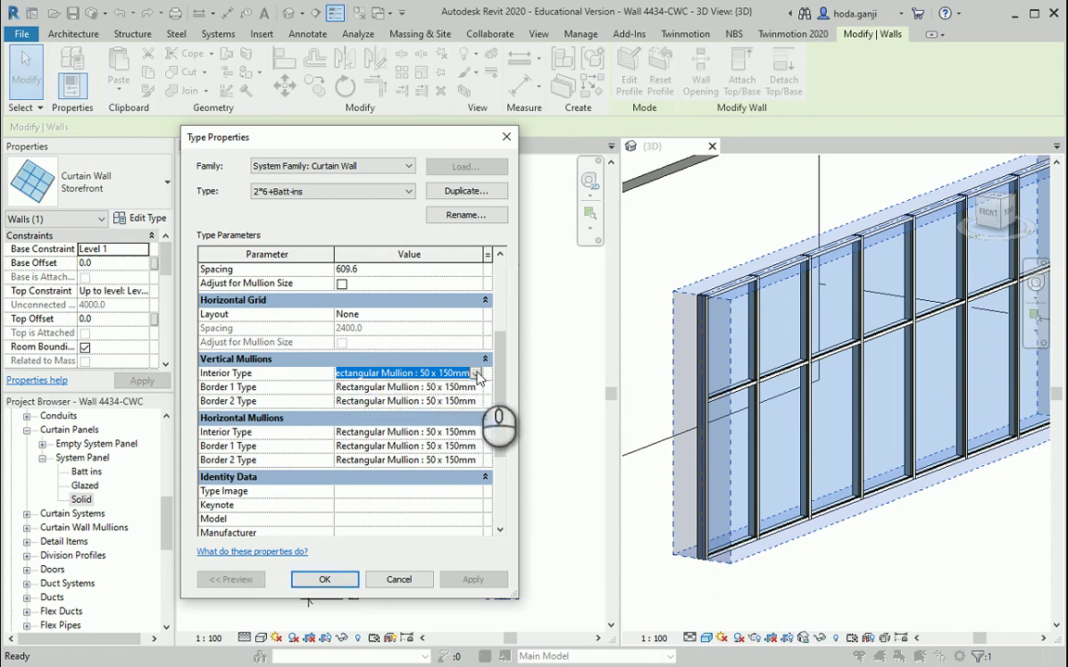
{"action": "left_click", "coordinate": [338, 577]}
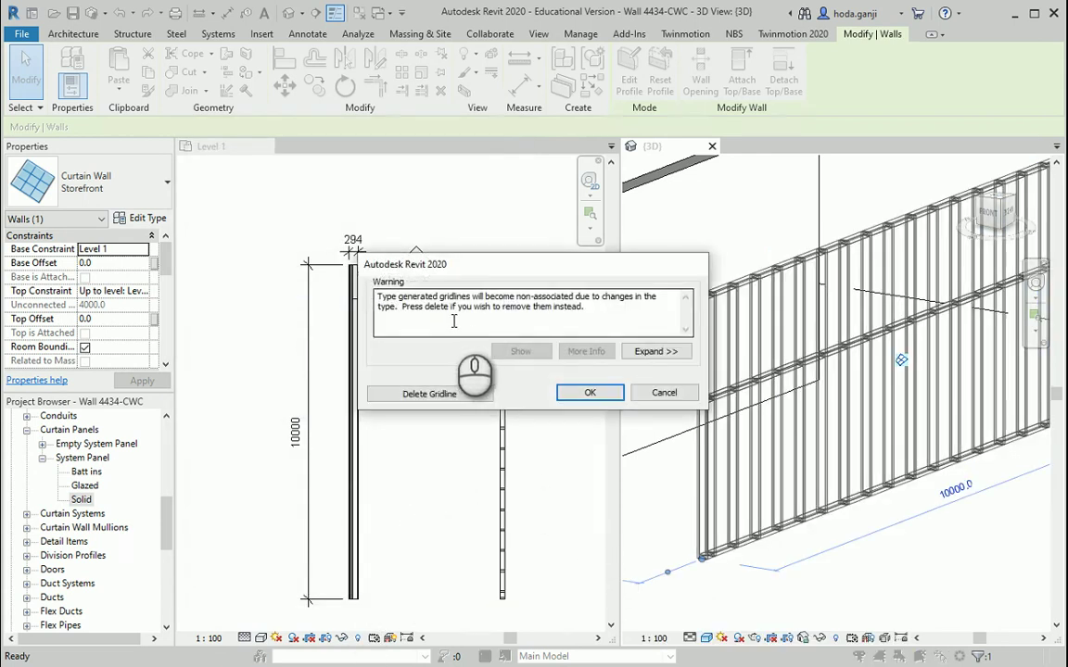
Step: Remove the type-generated gridlines from the curtain wall
{"action": "left_click", "coordinate": [445, 393]}
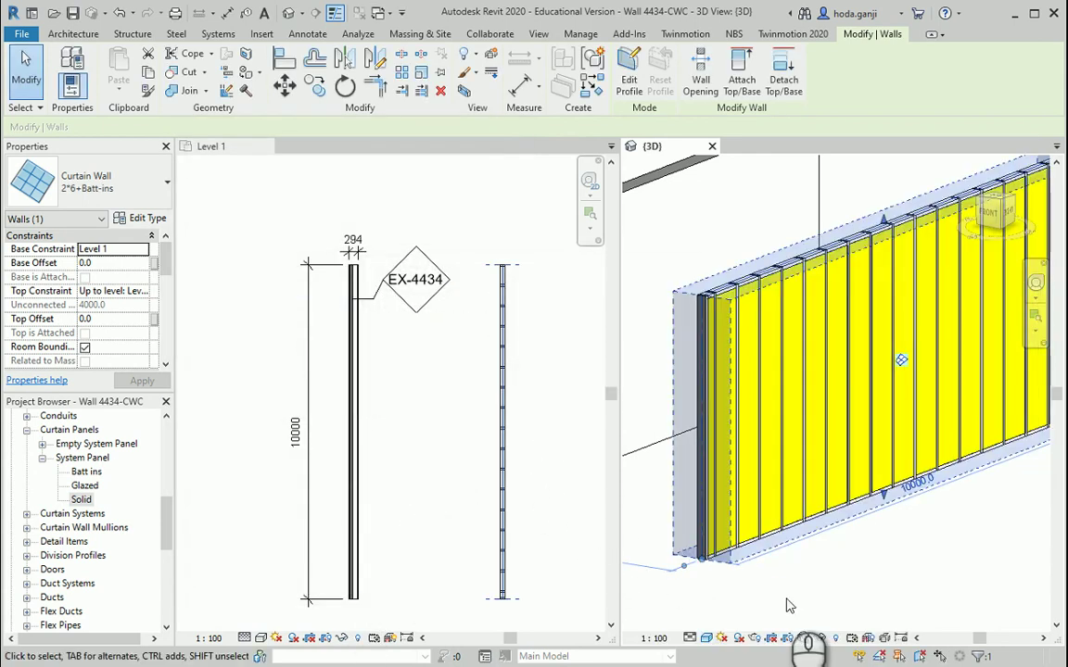
{"action": "scroll", "coordinate": [93, 556], "scroll_direction": "up", "scroll_amount": 10}
{"action": "scroll", "coordinate": [74, 519], "scroll_direction": "down", "scroll_amount": 3}
{"action": "scroll", "coordinate": [63, 501], "scroll_direction": "down", "scroll_amount": 2}
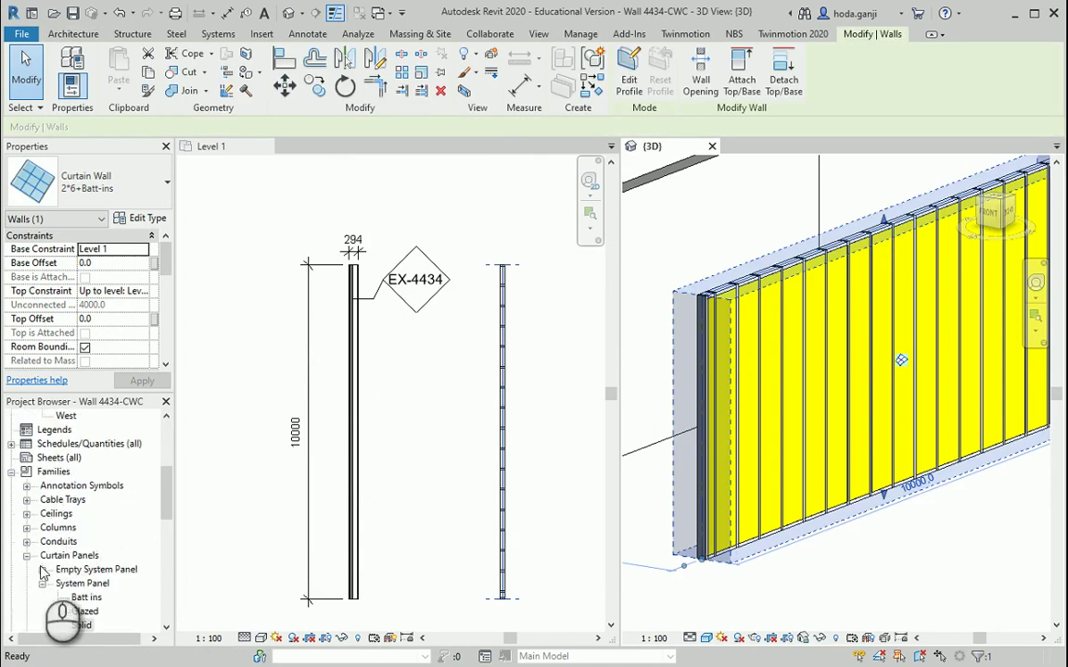
Step: Expand Curtain Panels > System Panel in the Project Browser and select the Solid type
{"action": "double_click", "coordinate": [67, 555]}
{"action": "scroll", "coordinate": [58, 492], "scroll_direction": "down", "scroll_amount": 1}
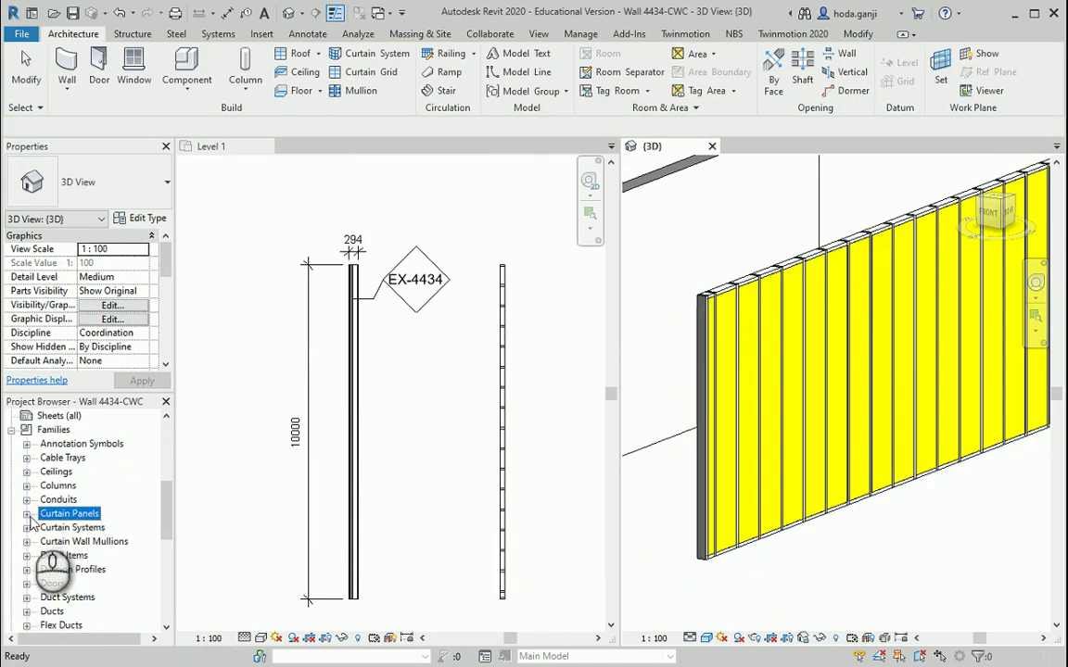
{"action": "left_click", "coordinate": [26, 514]}
{"action": "scroll", "coordinate": [55, 500], "scroll_direction": "down", "scroll_amount": 1}
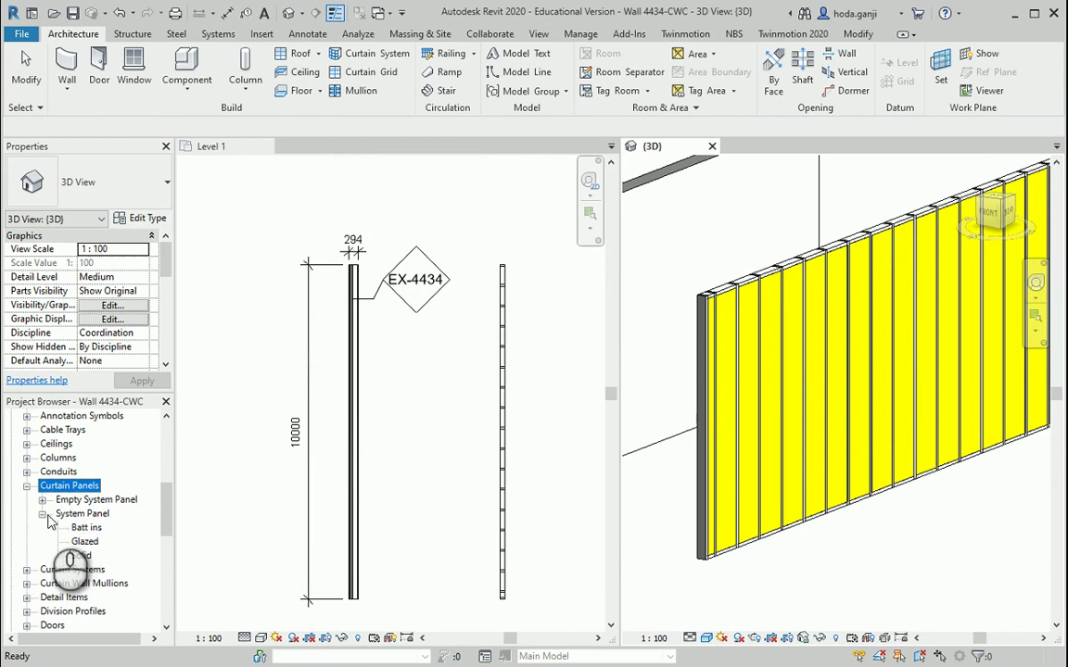
{"action": "left_click", "coordinate": [42, 514]}
{"action": "left_click", "coordinate": [41, 514]}
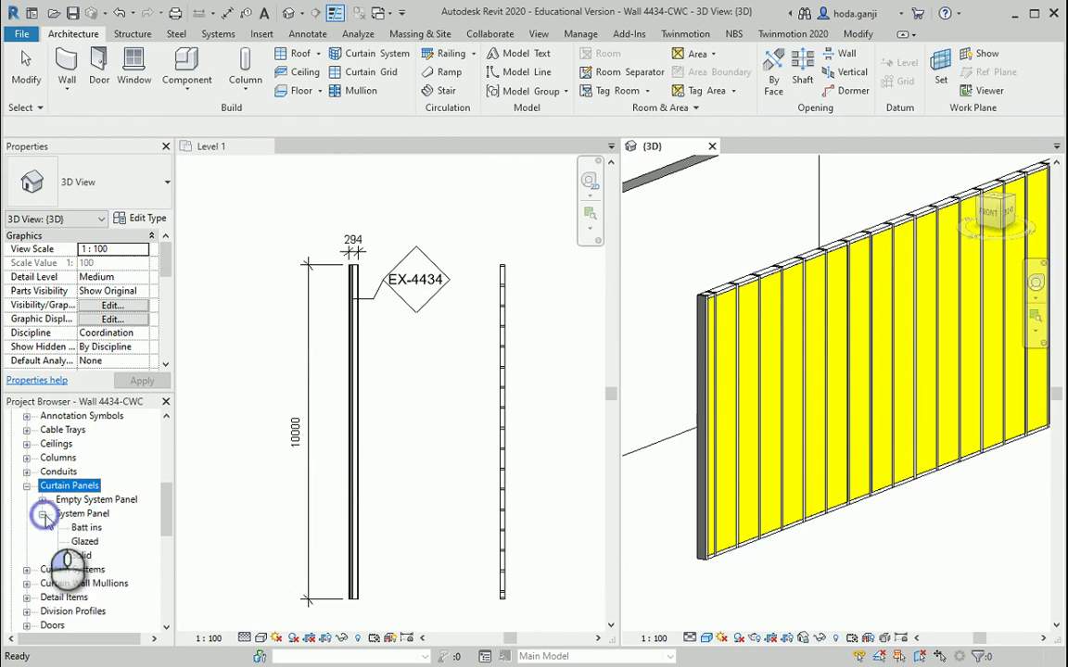
{"action": "left_click", "coordinate": [85, 555]}
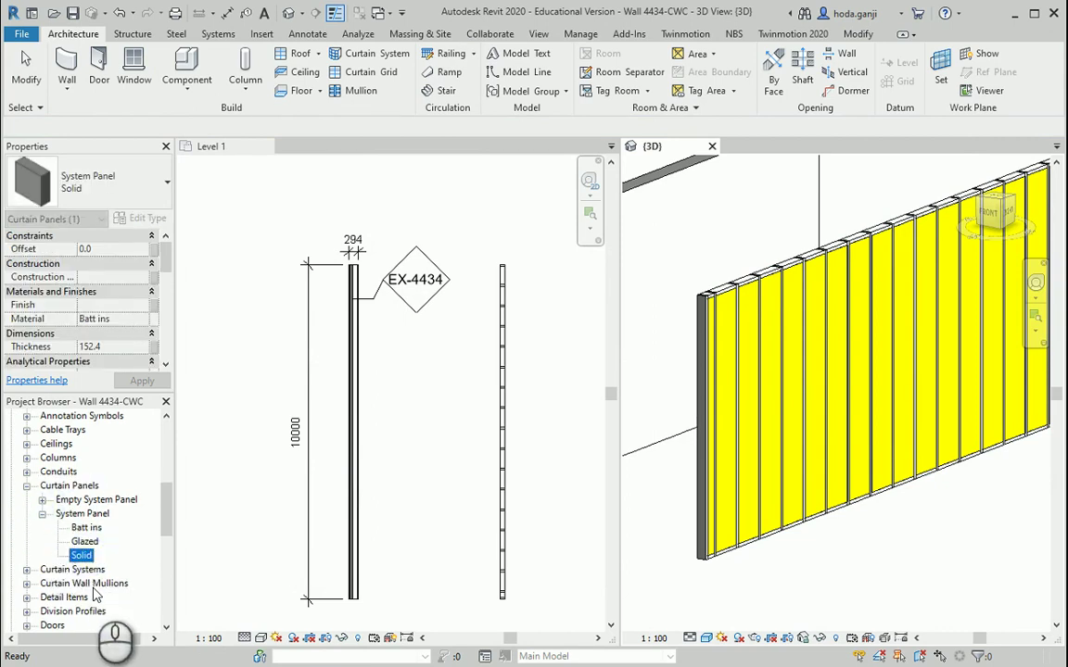
Step: Duplicate the Solid system panel type as a new type named Solid-Batt-Ins
{"action": "double_click", "coordinate": [83, 555]}
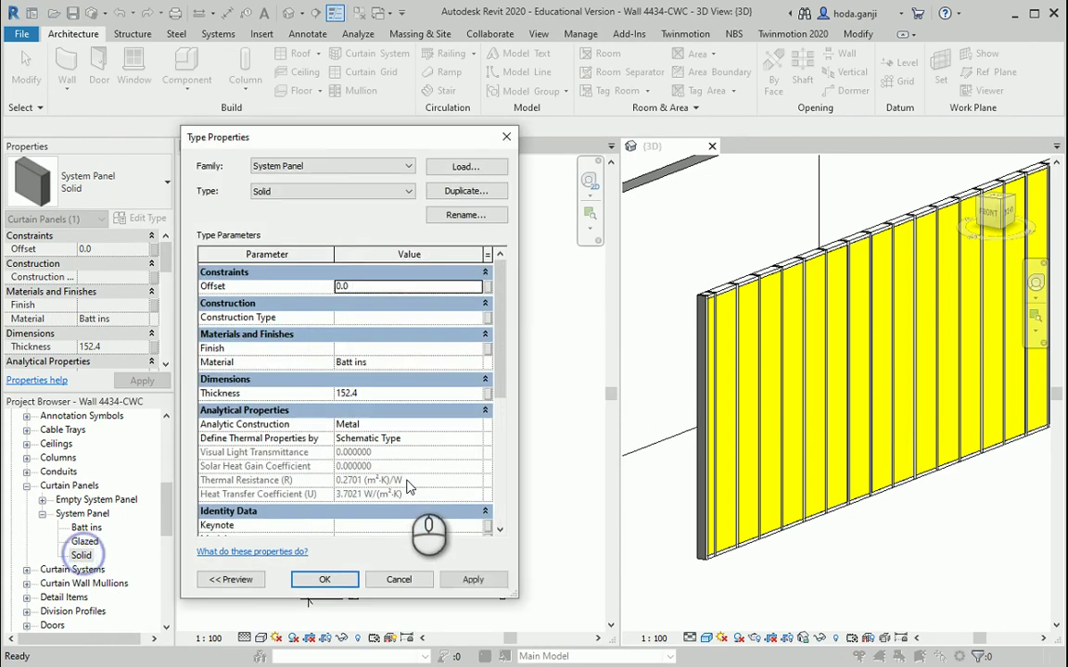
{"action": "left_click", "coordinate": [480, 191]}
{"action": "left_click", "coordinate": [639, 302]}
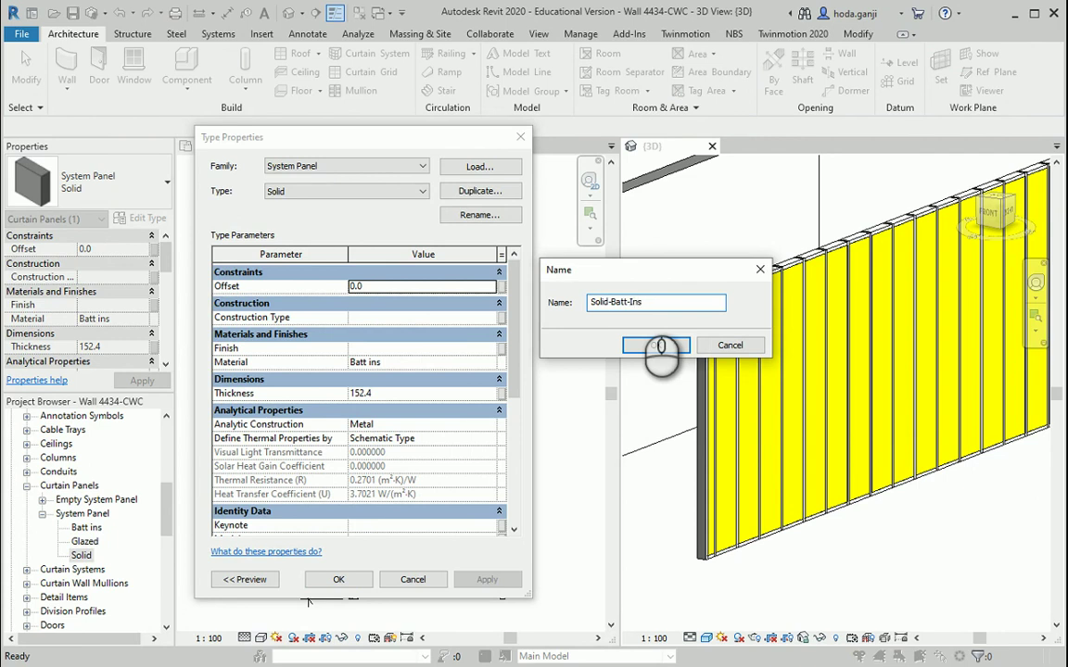
{"action": "left_click", "coordinate": [649, 345]}
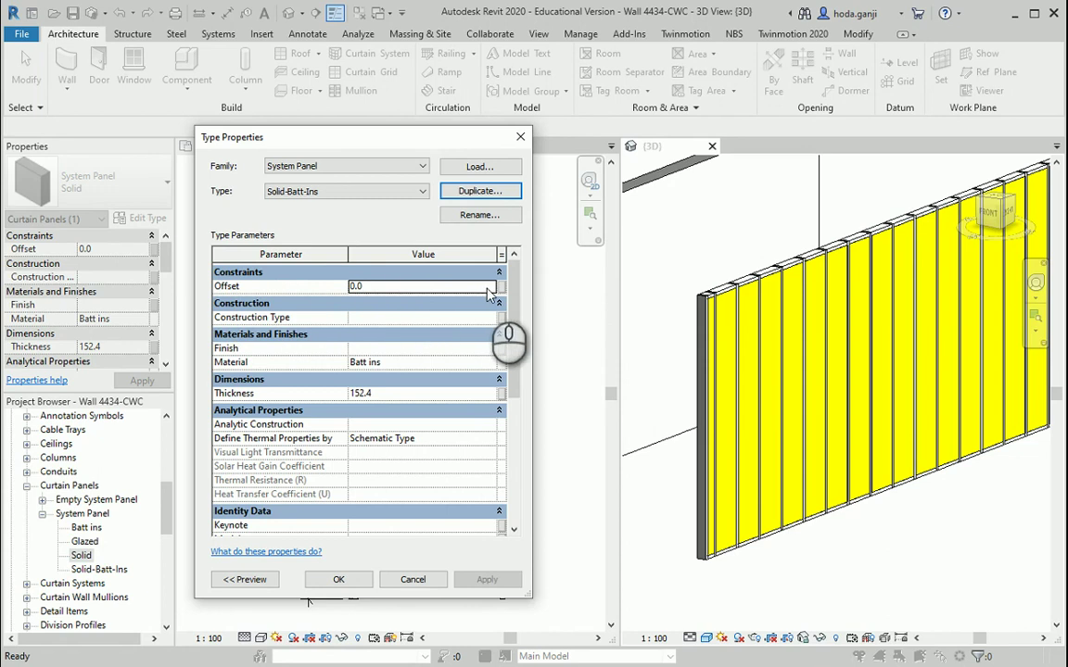
Step: Keep Batt ins as the panel material with 152.4 thickness and accept the type settings
{"action": "left_click", "coordinate": [464, 362]}
{"action": "left_click", "coordinate": [492, 363]}
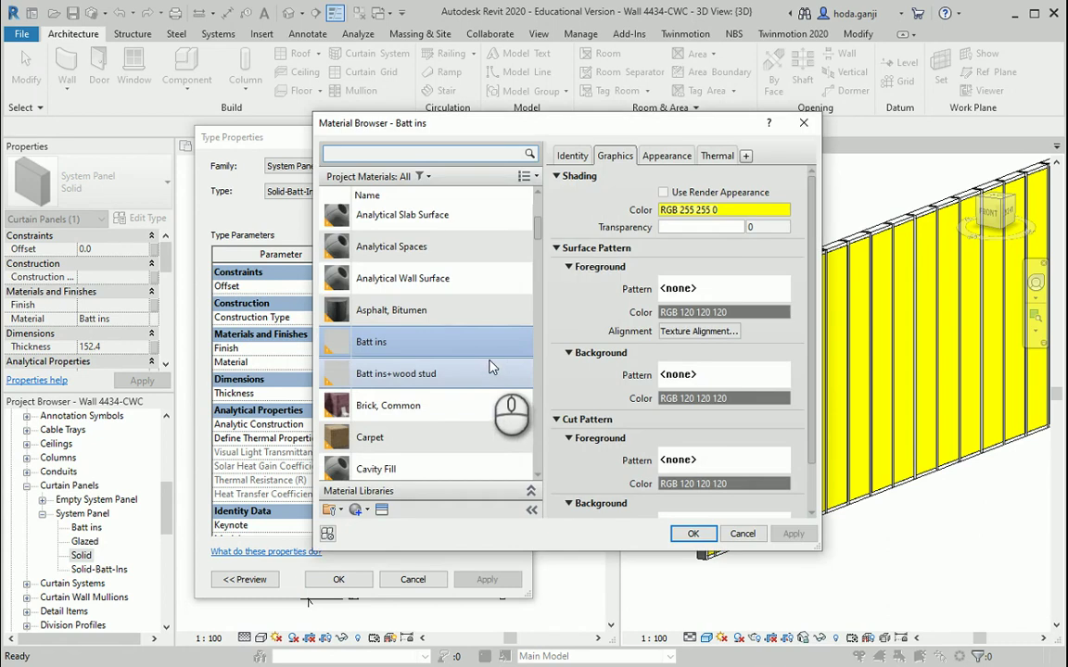
{"action": "left_click", "coordinate": [417, 342]}
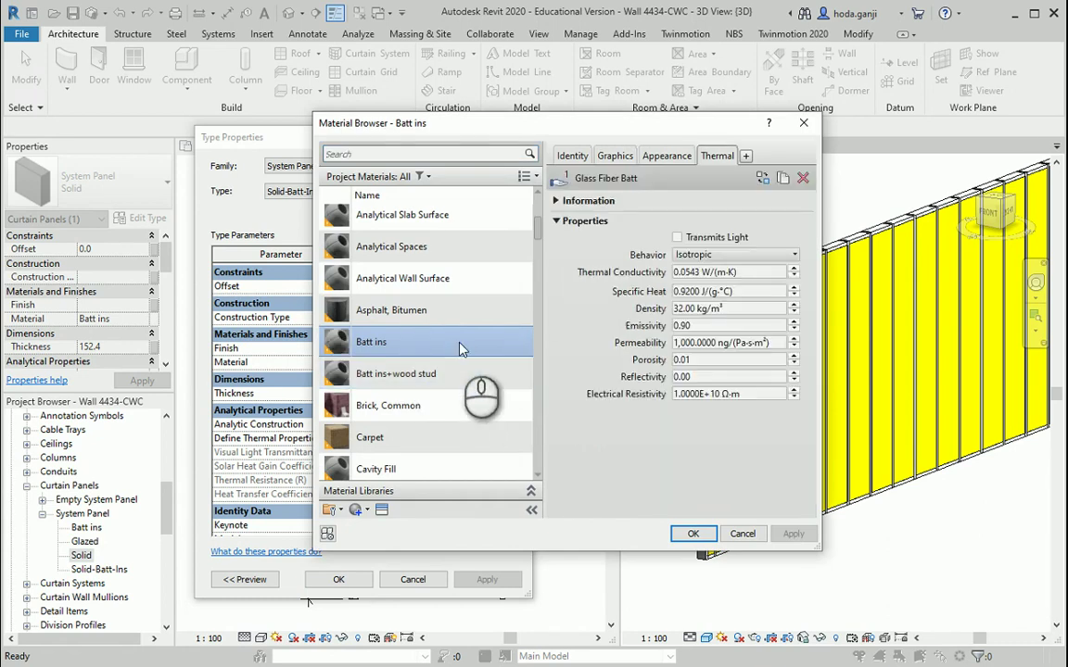
{"action": "key", "text": "Return"}
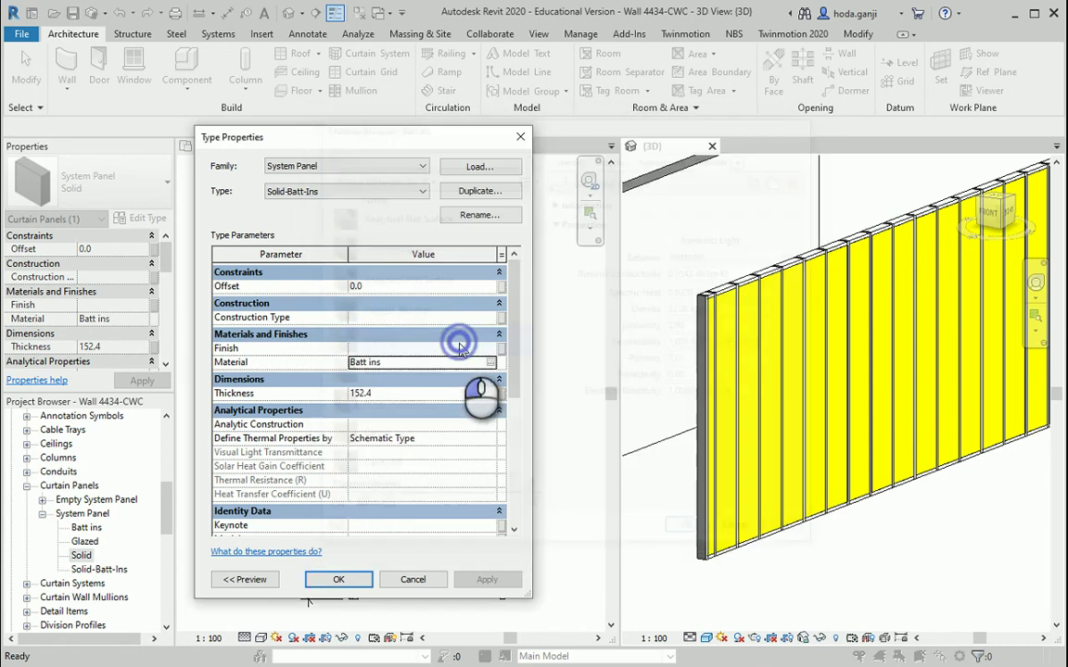
{"action": "left_click", "coordinate": [425, 394]}
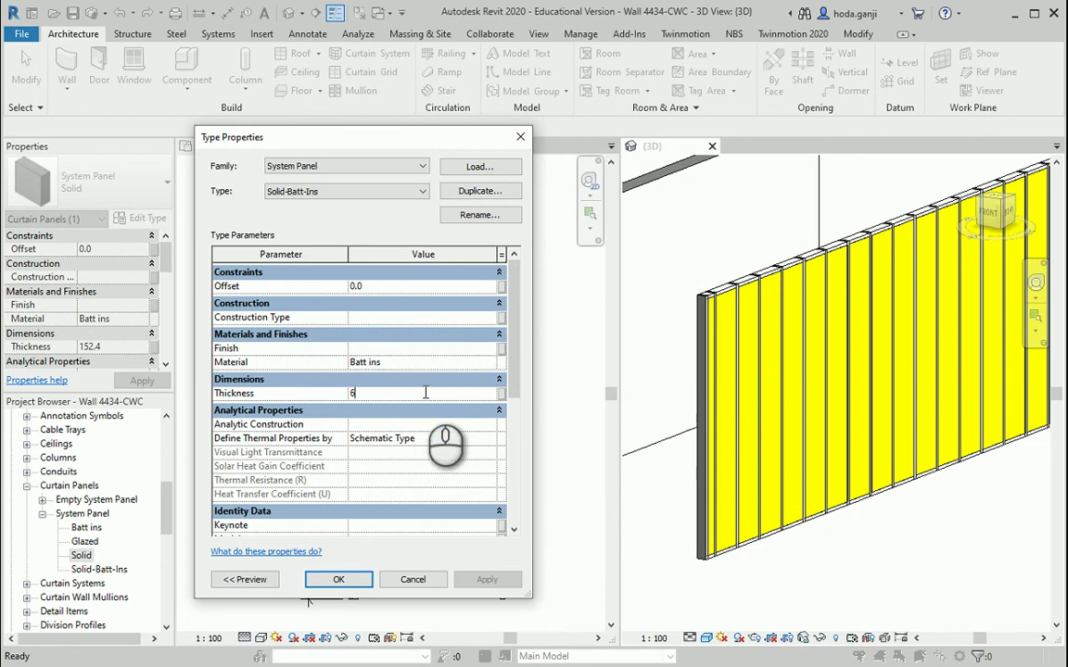
{"action": "scroll", "coordinate": [425, 396], "scroll_direction": "down", "scroll_amount": 5}
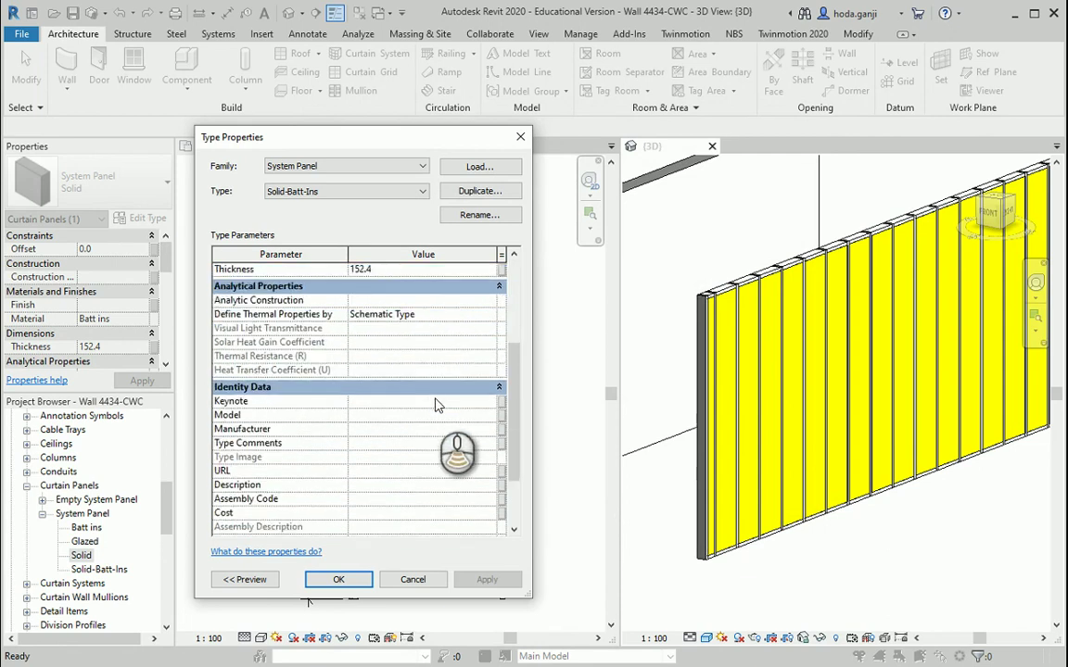
{"action": "scroll", "coordinate": [446, 419], "scroll_direction": "up", "scroll_amount": 5}
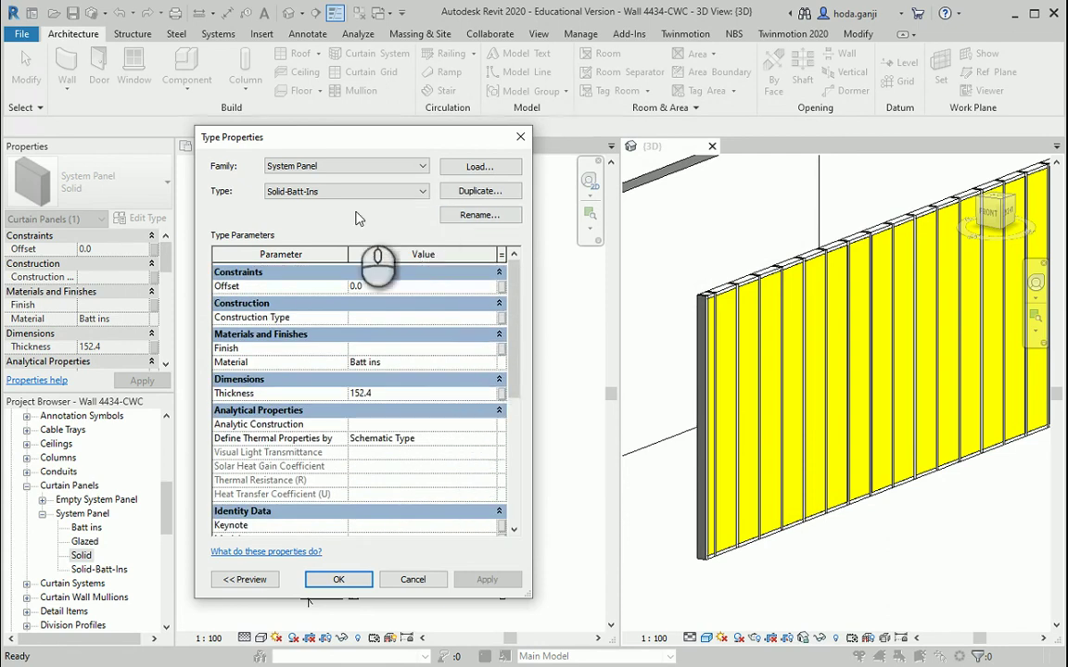
{"action": "left_click", "coordinate": [339, 580]}
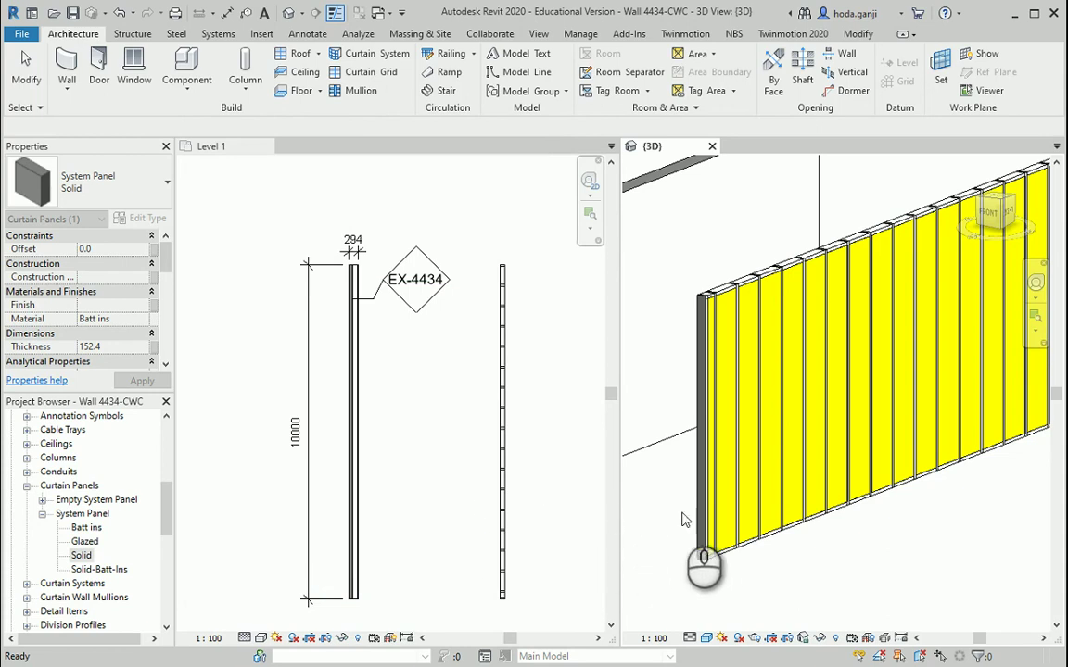
Step: Select the curtain wall in the 3D view
{"action": "left_click", "coordinate": [570, 508]}
{"action": "left_click", "coordinate": [724, 361]}
{"action": "left_click", "coordinate": [707, 304]}
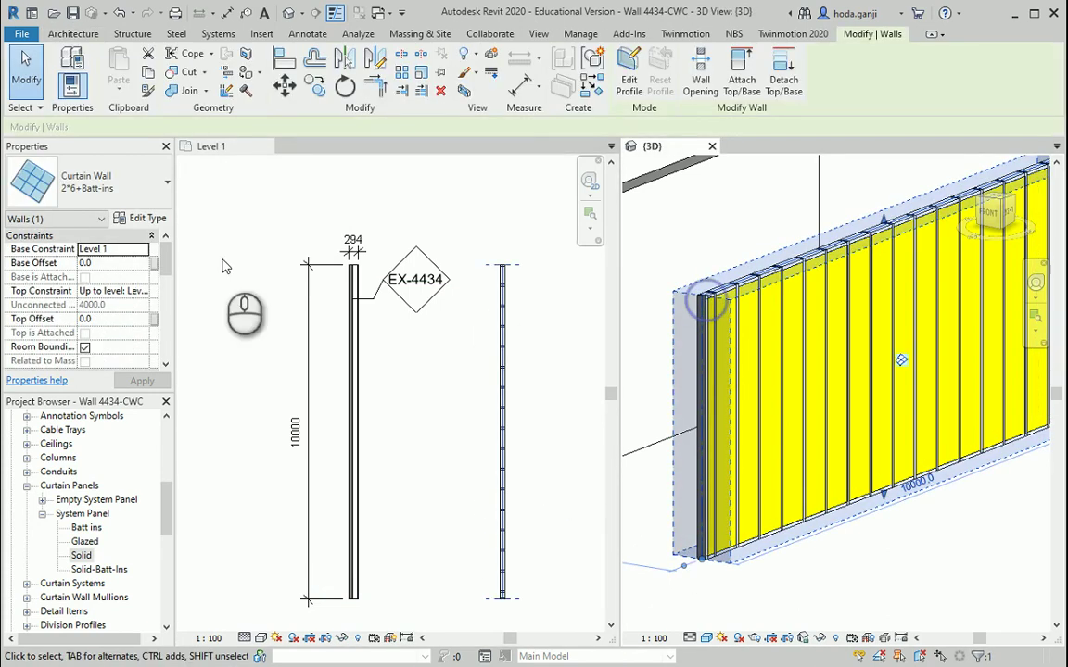
Step: Set the 2*6+Batt-ins curtain panel to System Panel : Solid-Batt-Ins, apply and close
{"action": "left_click", "coordinate": [144, 217]}
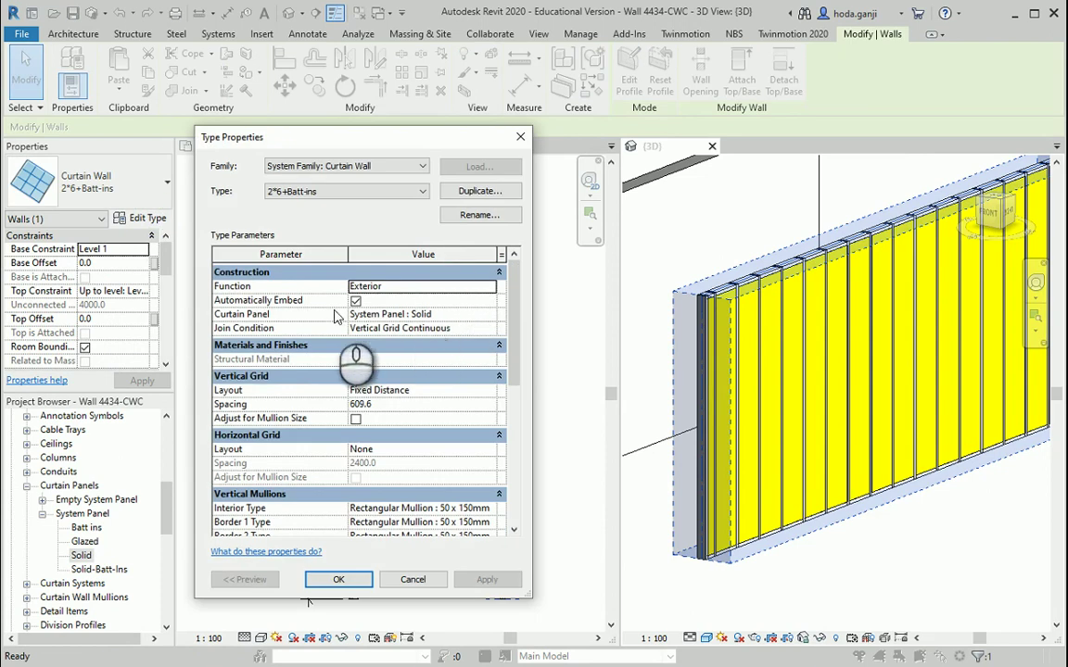
{"action": "left_click", "coordinate": [477, 314]}
{"action": "left_click", "coordinate": [490, 315]}
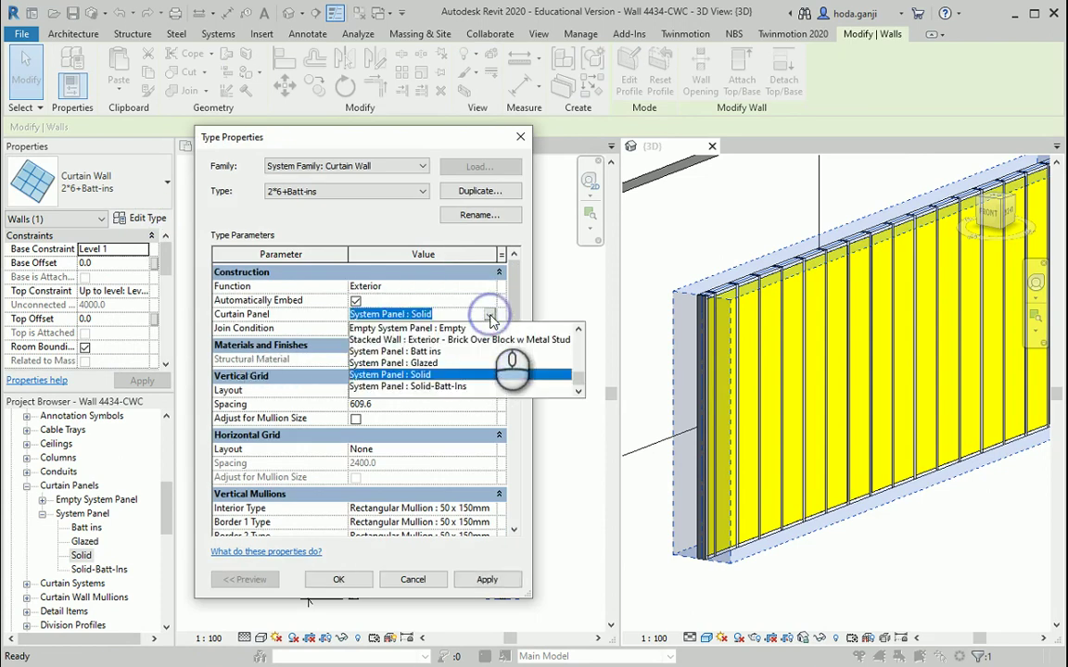
{"action": "left_click", "coordinate": [456, 387]}
{"action": "left_click", "coordinate": [483, 580]}
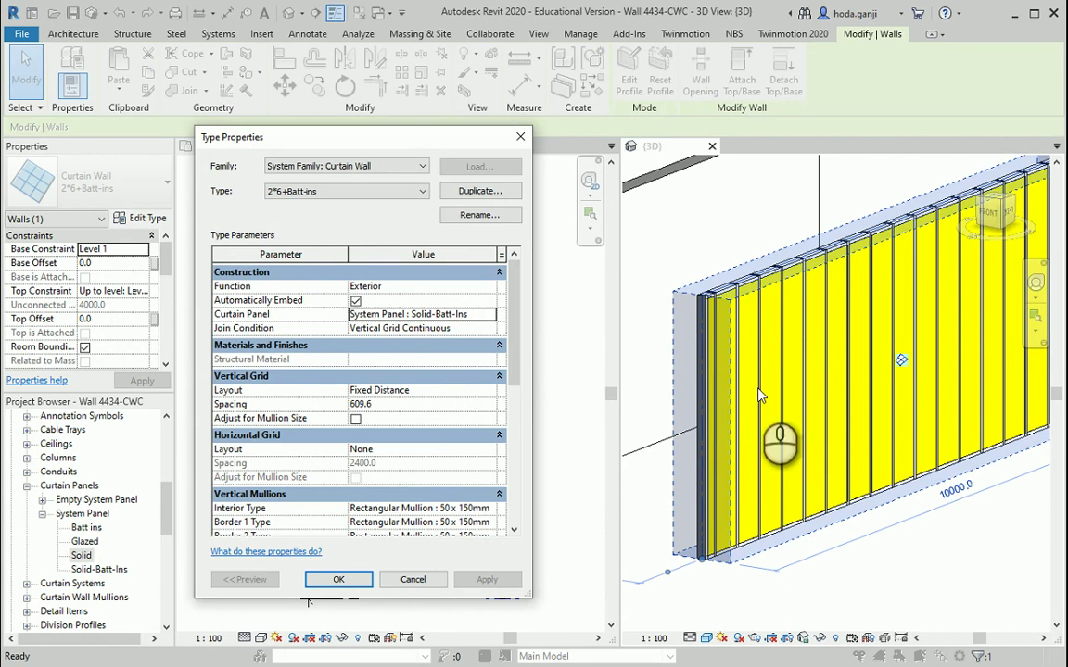
{"action": "scroll", "coordinate": [412, 399], "scroll_direction": "down", "scroll_amount": 2}
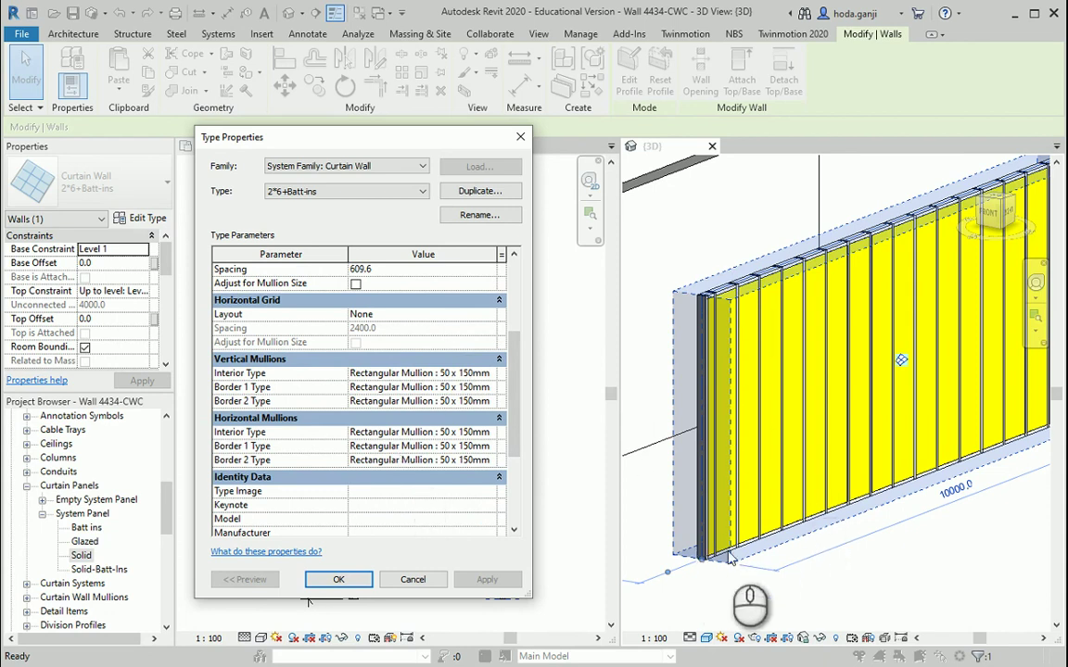
{"action": "left_click", "coordinate": [338, 579]}
Step: Duplicate Rectangular Mullion 50 x 150mm as a new type named 2*6 Wood-stud
{"action": "left_click", "coordinate": [26, 487]}
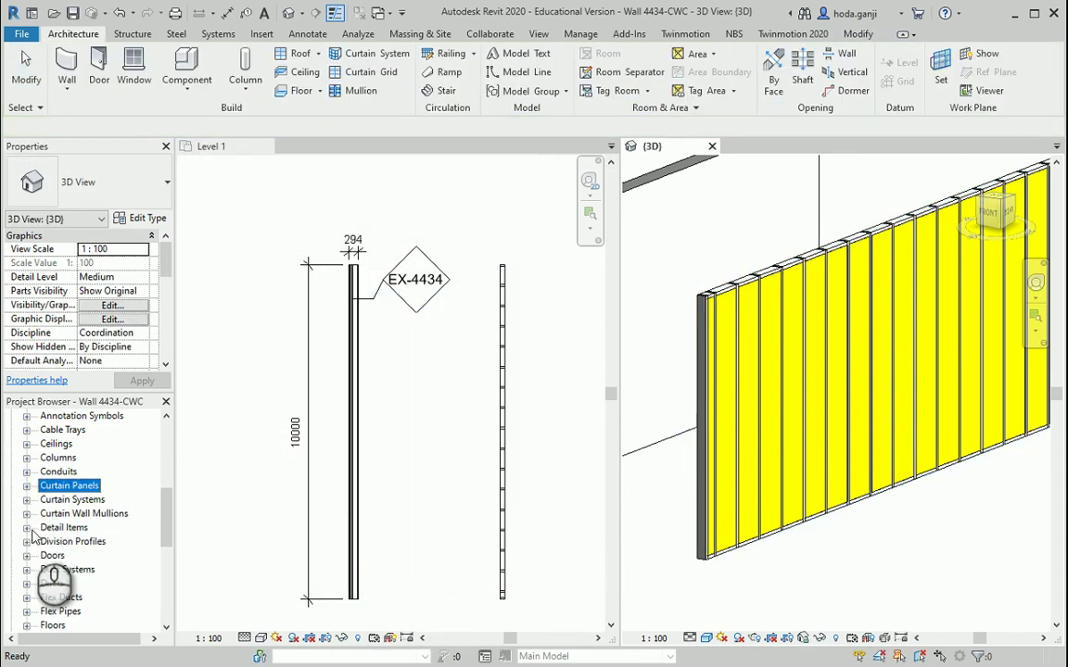
{"action": "left_click", "coordinate": [26, 513]}
{"action": "scroll", "coordinate": [25, 468], "scroll_direction": "down", "scroll_amount": 1}
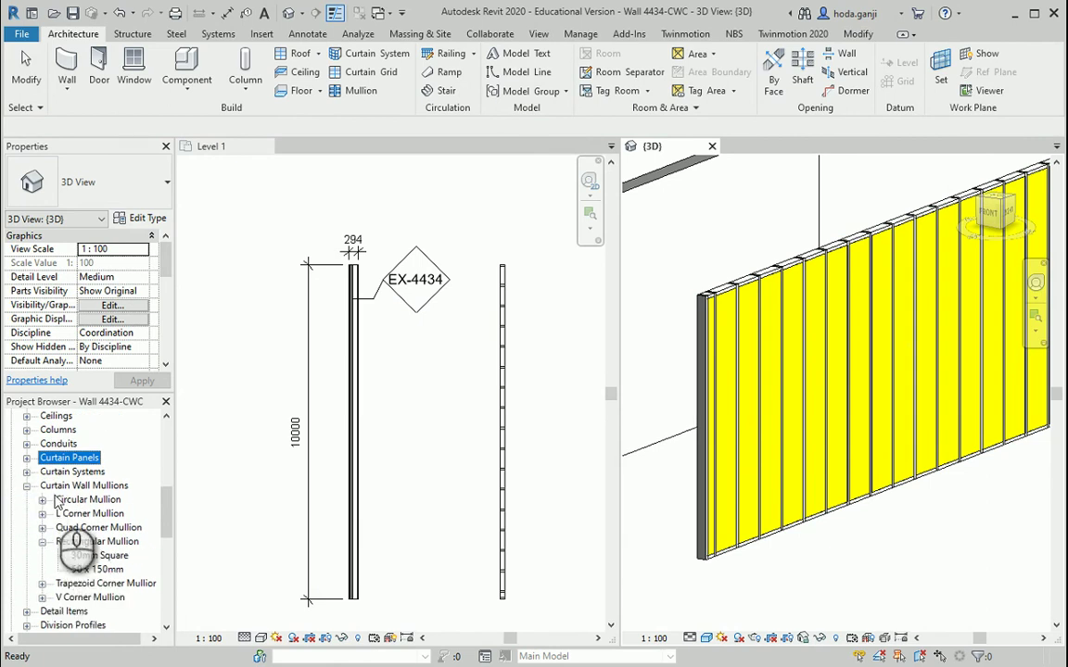
{"action": "scroll", "coordinate": [55, 491], "scroll_direction": "down", "scroll_amount": 1}
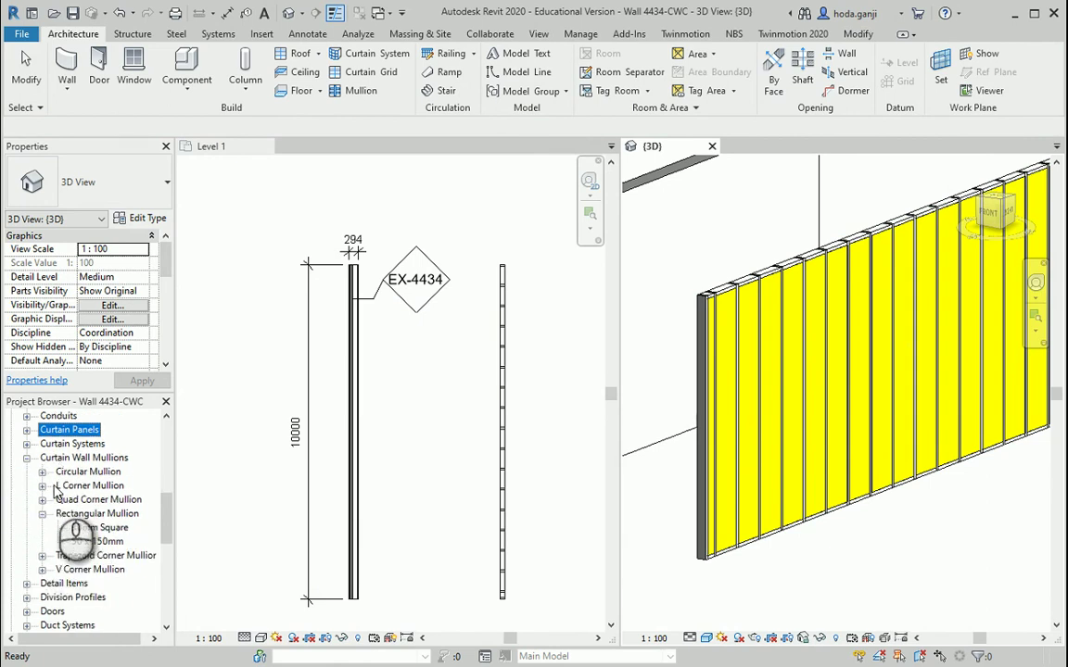
{"action": "left_click", "coordinate": [98, 543]}
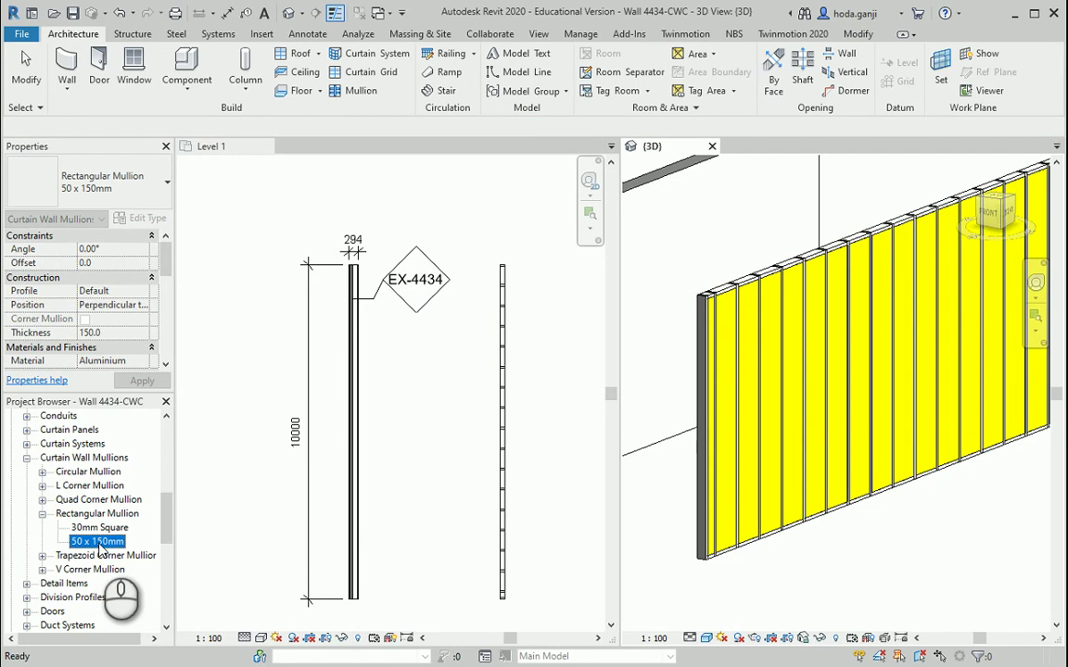
{"action": "double_click", "coordinate": [98, 543]}
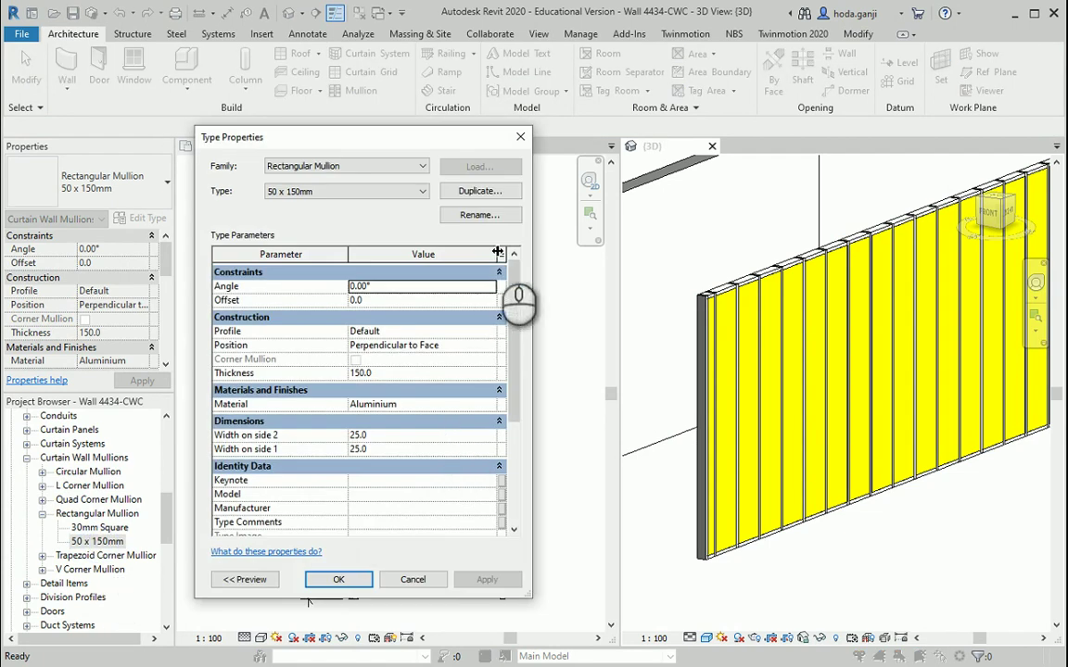
{"action": "left_click", "coordinate": [480, 191]}
{"action": "key", "text": "Return"}
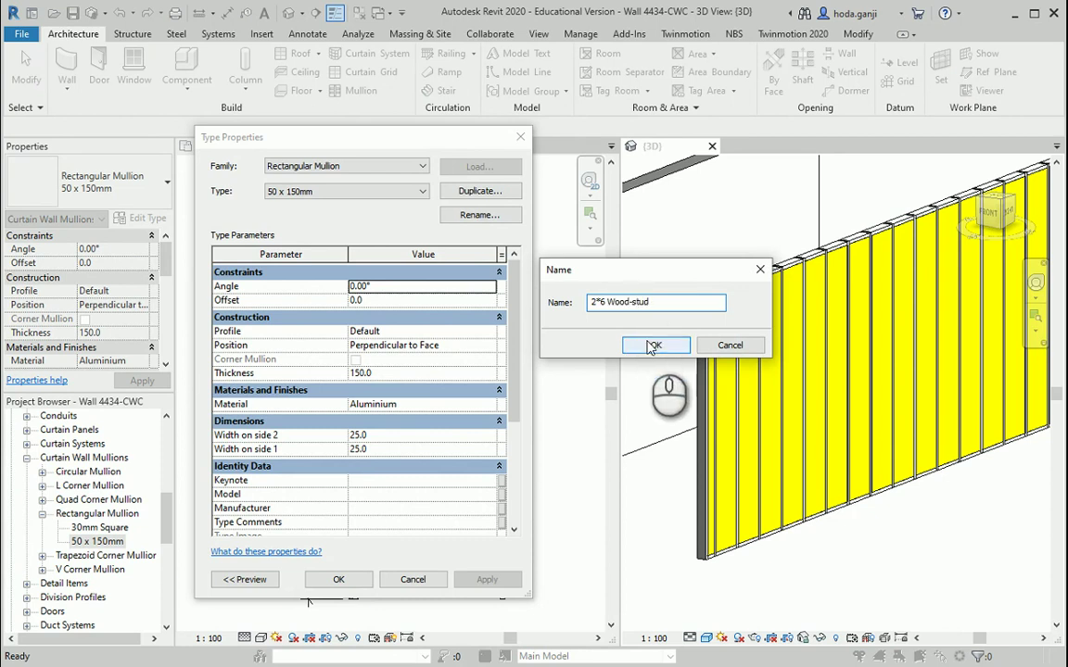
{"action": "left_click", "coordinate": [652, 346]}
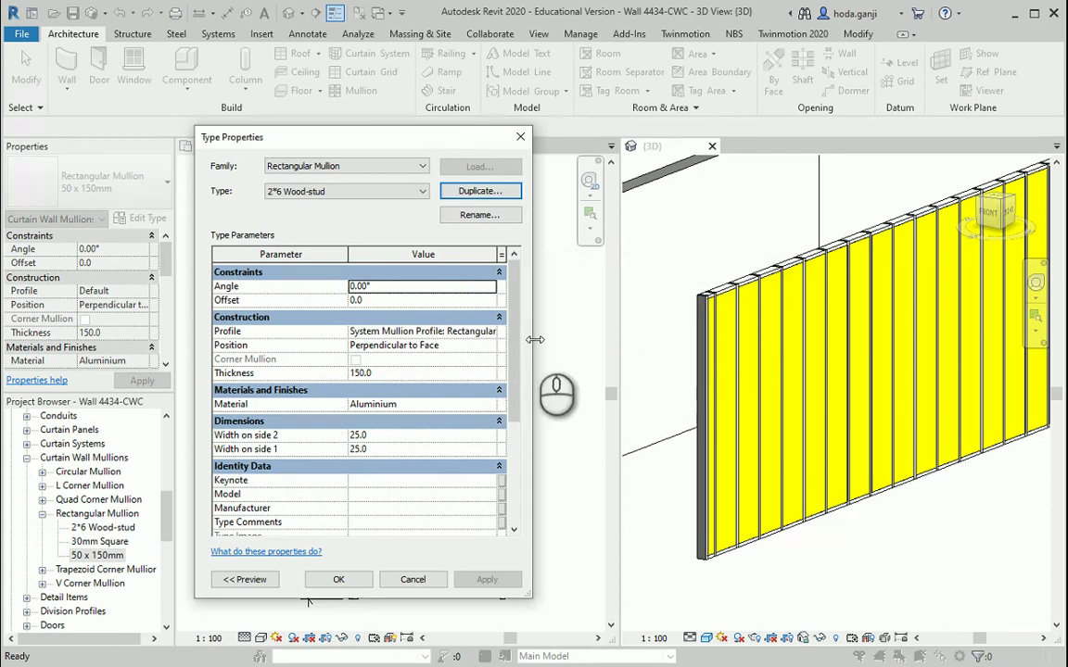
Step: Keep the Rectangular mullion profile and set the thickness to 6" (152.4)
{"action": "left_click_drag", "start_coordinate": [535, 339], "coordinate": [566, 345]}
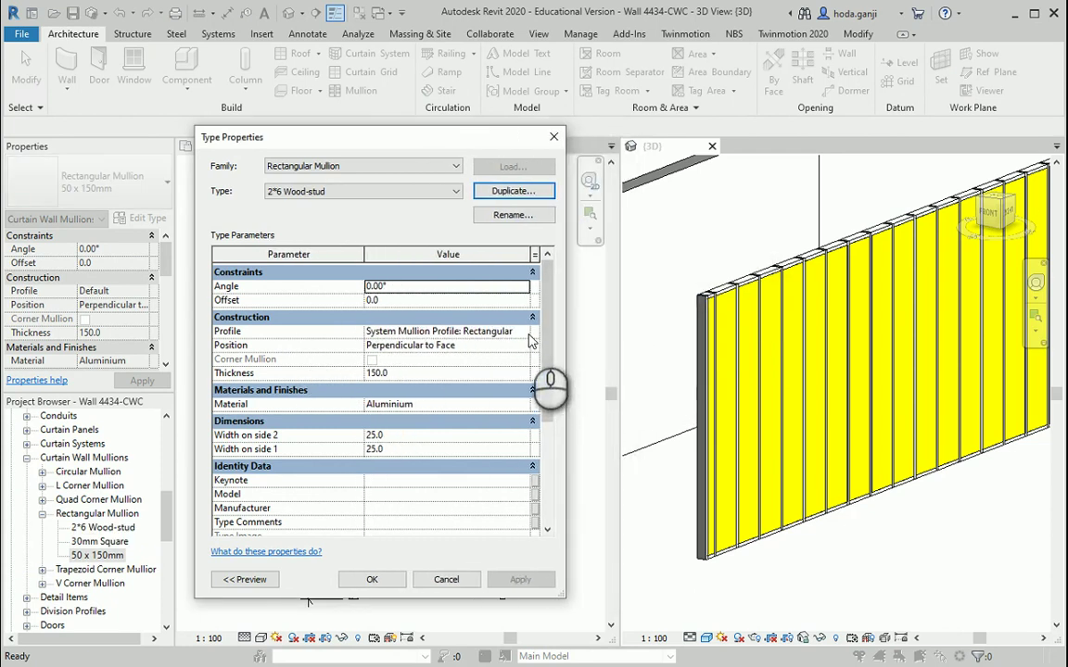
{"action": "left_click", "coordinate": [523, 333]}
{"action": "left_click", "coordinate": [523, 334]}
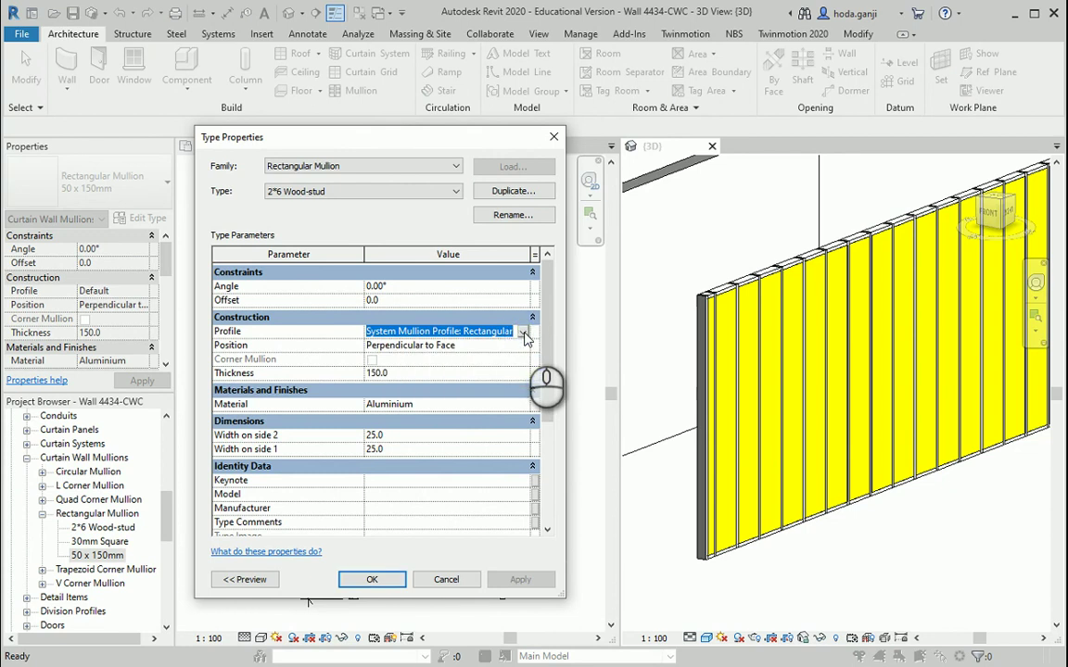
{"action": "left_click", "coordinate": [409, 375]}
{"action": "type", "text": "6"}
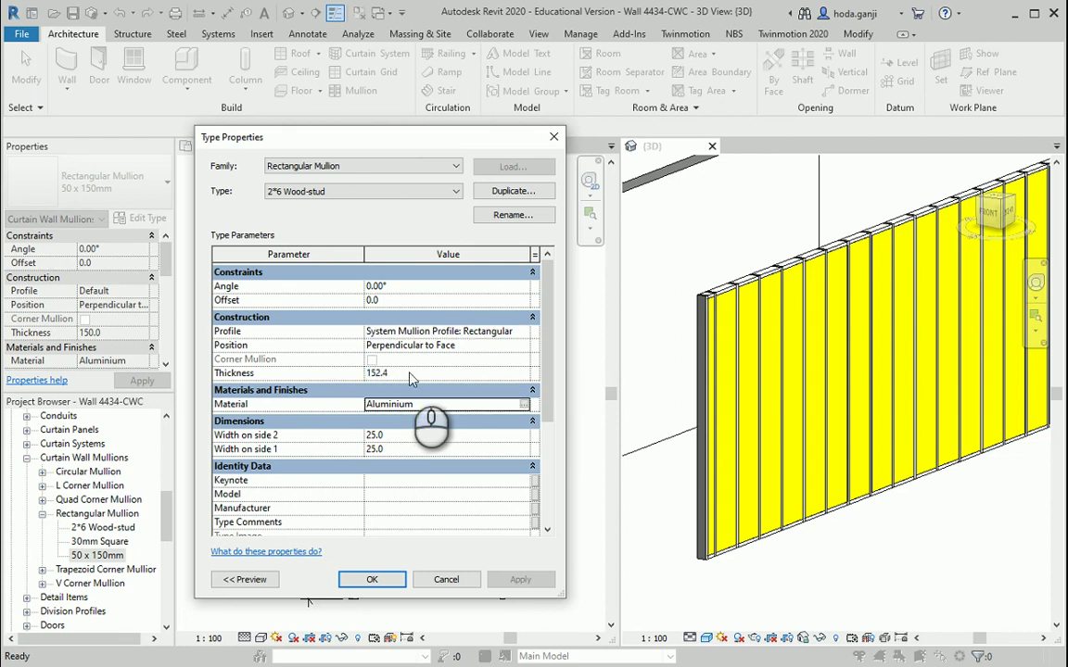
Step: Set Width on side 1 and Width on side 2 to 25.4 each
{"action": "left_click", "coordinate": [402, 435]}
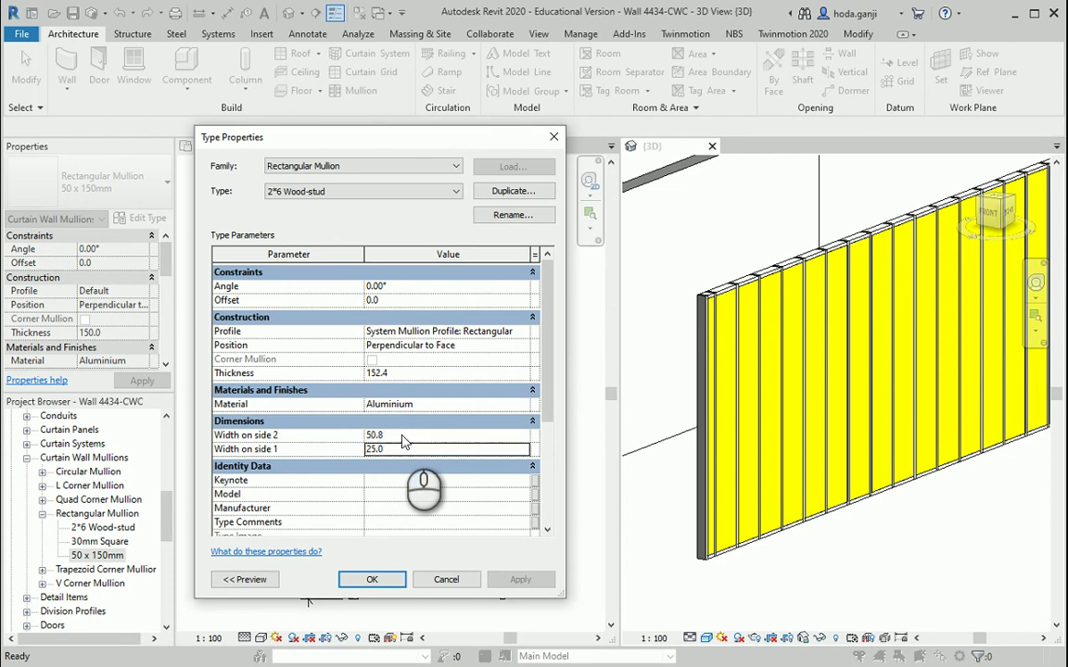
{"action": "type", "text": "0"}
{"action": "key", "text": "Tab"}
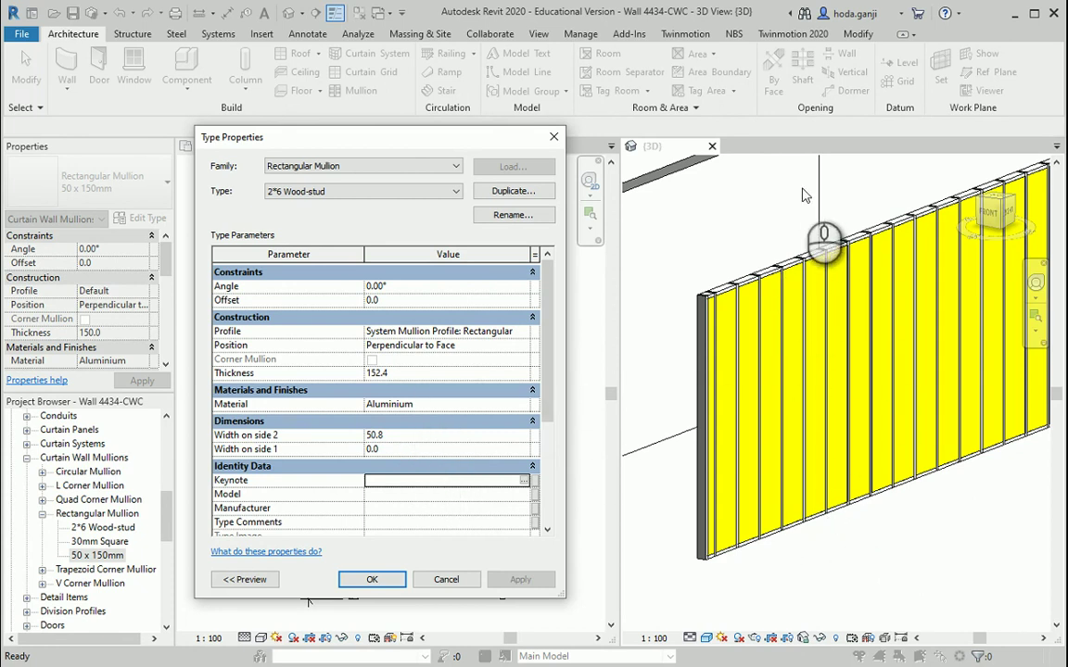
{"action": "left_click", "coordinate": [396, 450]}
{"action": "left_click", "coordinate": [396, 450]}
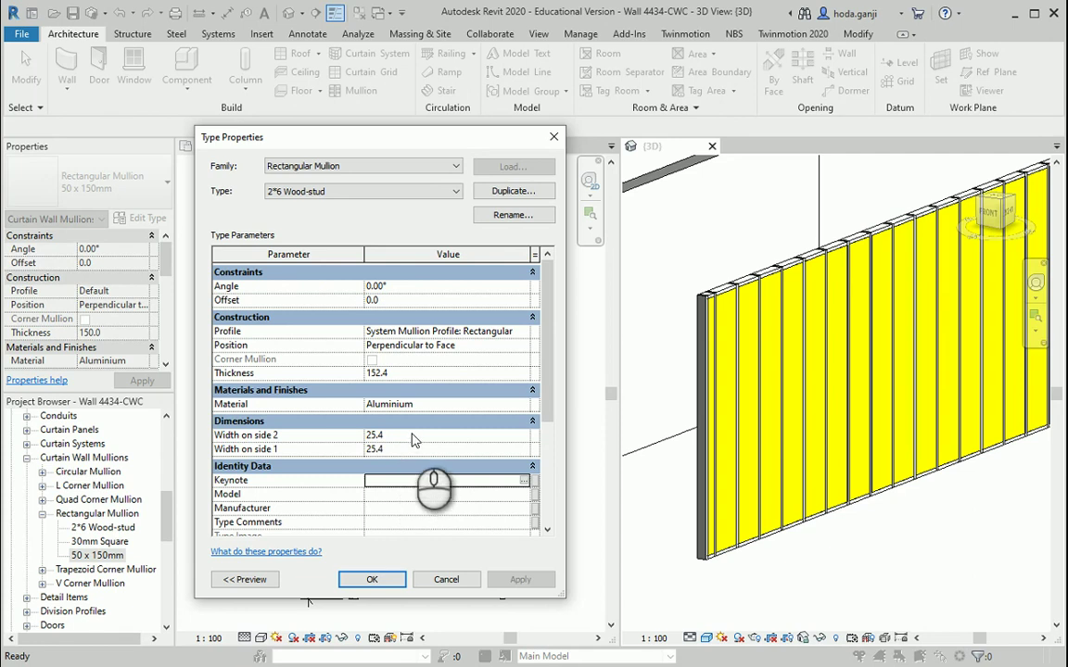
{"action": "scroll", "coordinate": [407, 445], "scroll_direction": "down", "scroll_amount": 4}
{"action": "scroll", "coordinate": [414, 441], "scroll_direction": "up", "scroll_amount": 4}
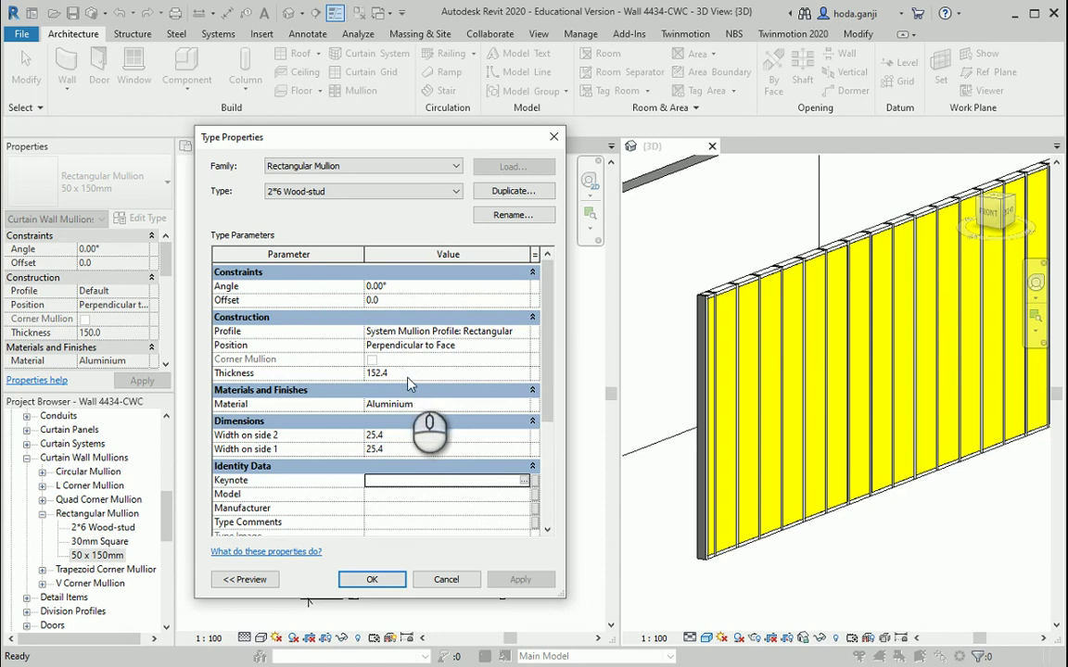
{"action": "left_click", "coordinate": [500, 404]}
Step: Search the materials for wood and create a new material named Wood stud
{"action": "left_click", "coordinate": [523, 406]}
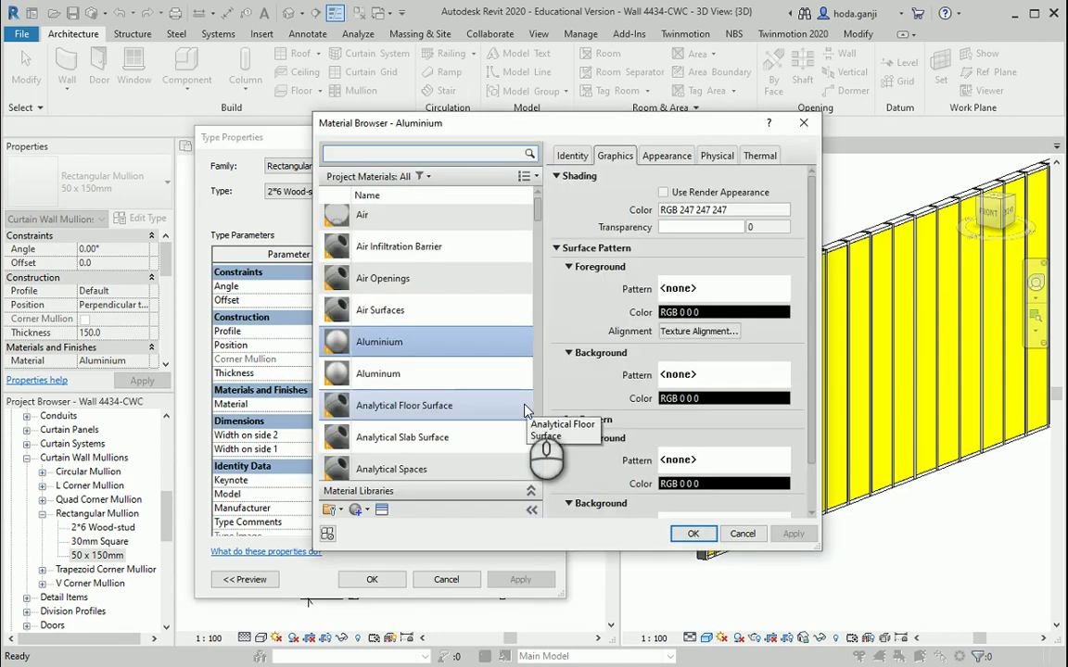
{"action": "left_click", "coordinate": [451, 157]}
{"action": "type", "text": "wood"}
{"action": "scroll", "coordinate": [500, 283], "scroll_direction": "down", "scroll_amount": 2}
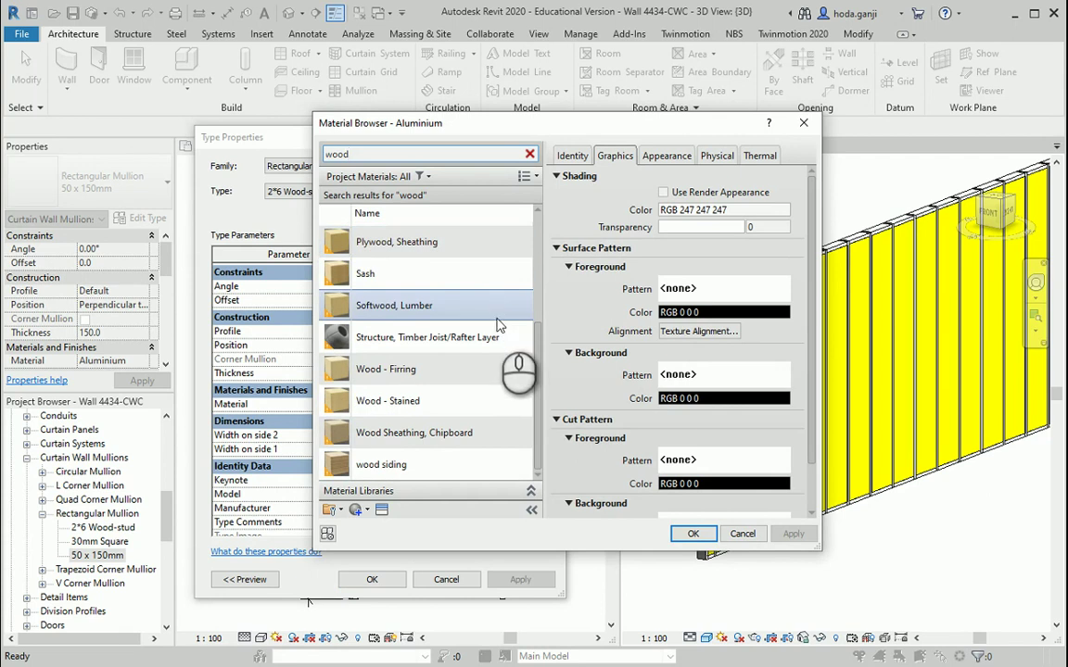
{"action": "scroll", "coordinate": [497, 320], "scroll_direction": "up", "scroll_amount": 2}
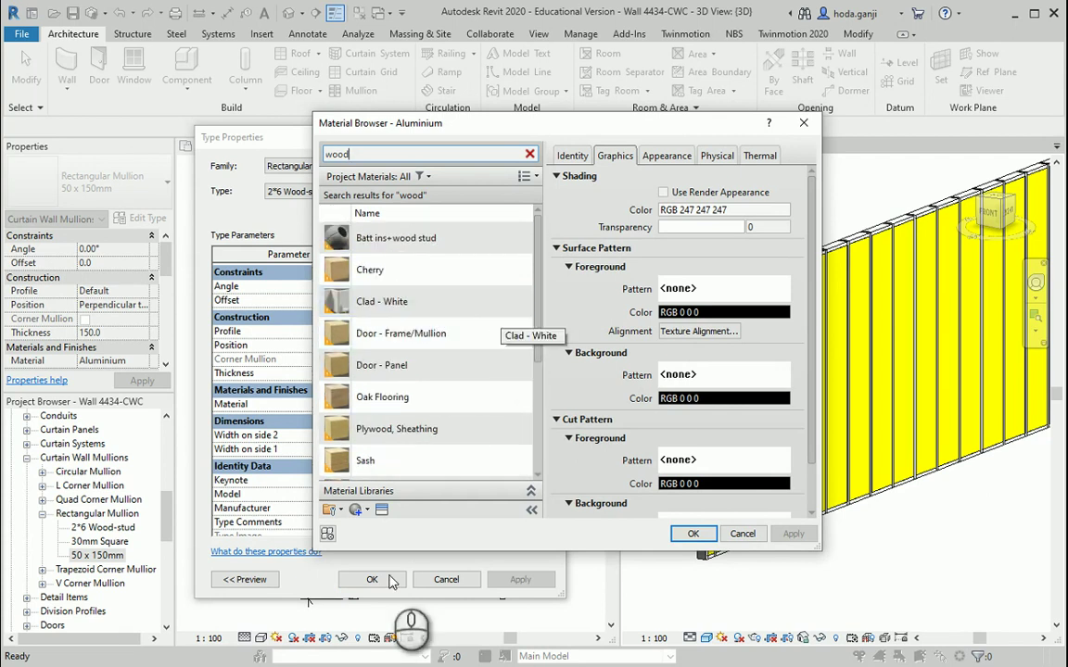
{"action": "left_click", "coordinate": [357, 510]}
{"action": "left_click", "coordinate": [371, 525]}
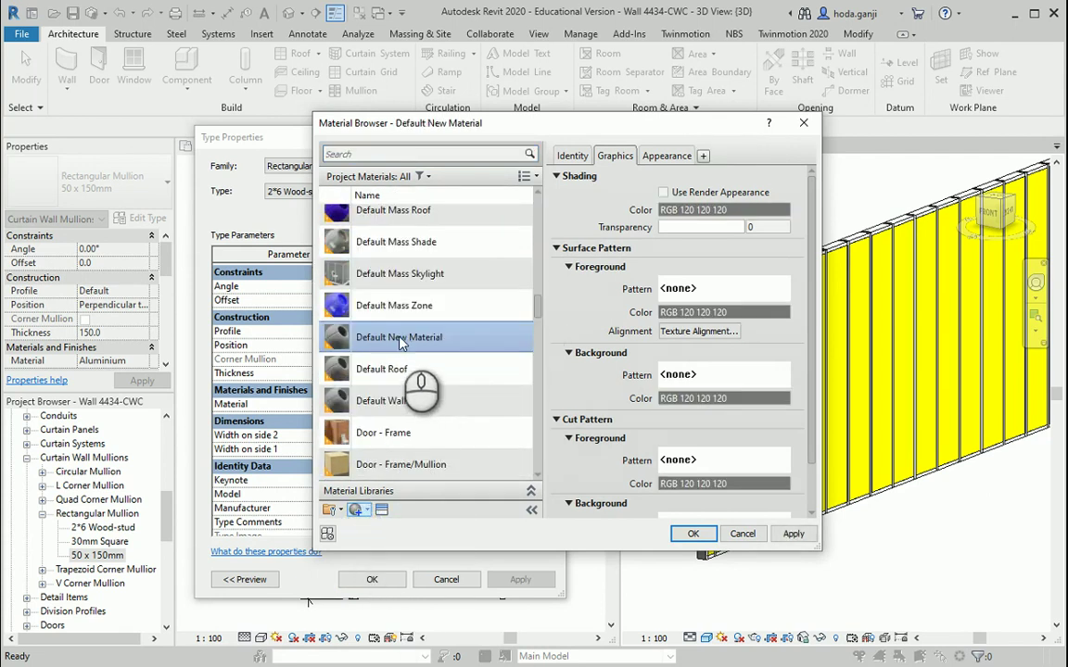
{"action": "right_click", "coordinate": [415, 337]}
{"action": "left_click", "coordinate": [438, 387]}
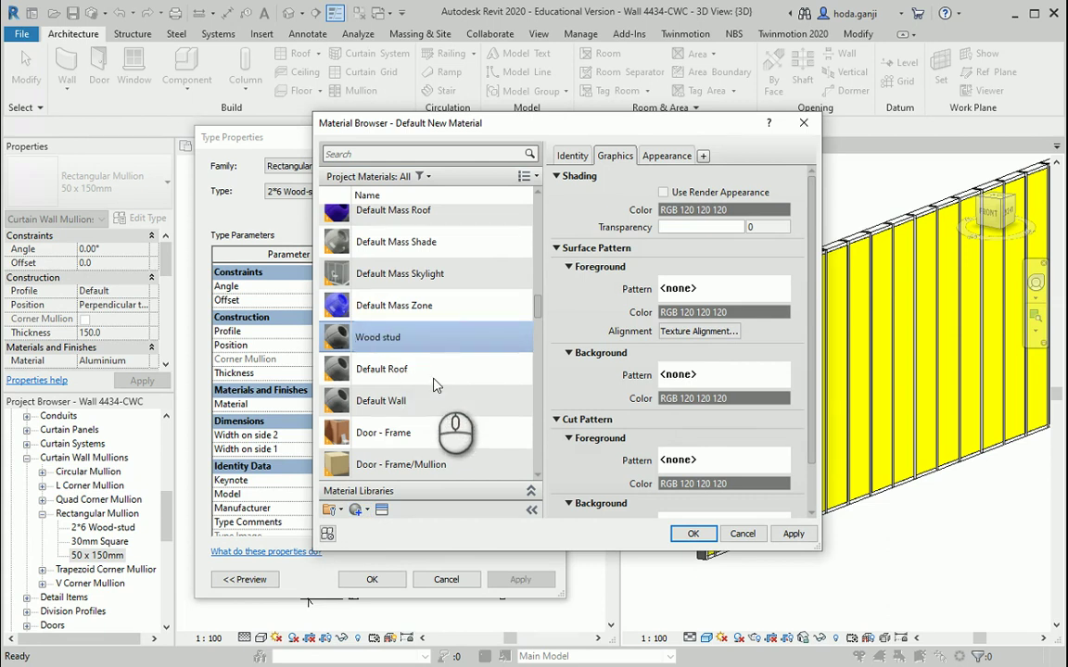
{"action": "key", "text": "Return"}
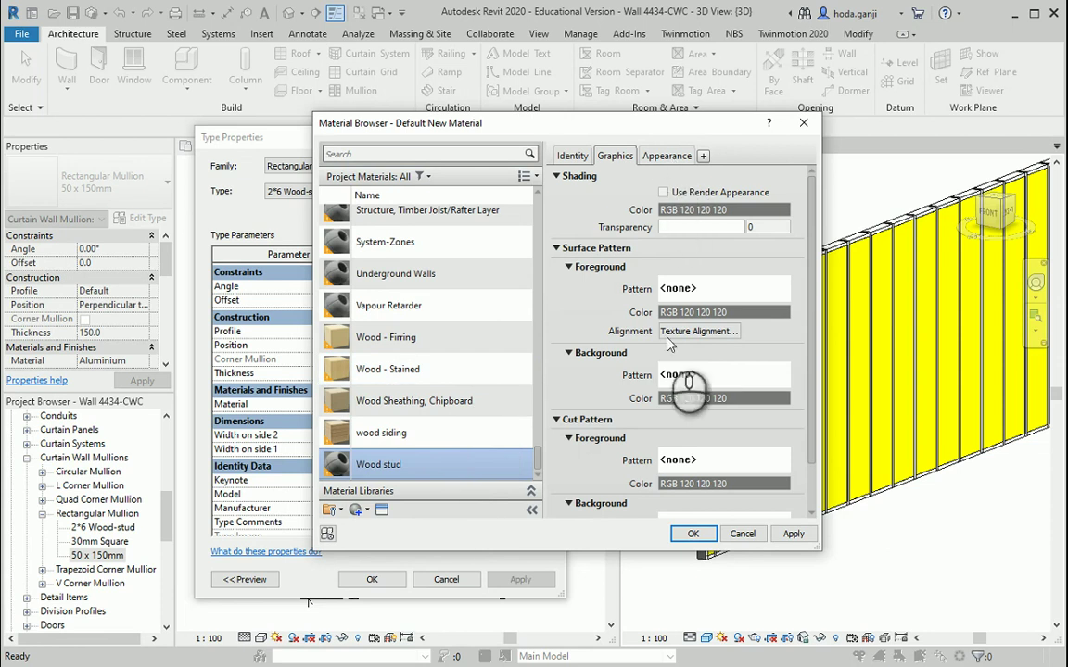
Step: Give Wood stud the Particle Board appearance asset from the wood Panels category
{"action": "left_click", "coordinate": [381, 509]}
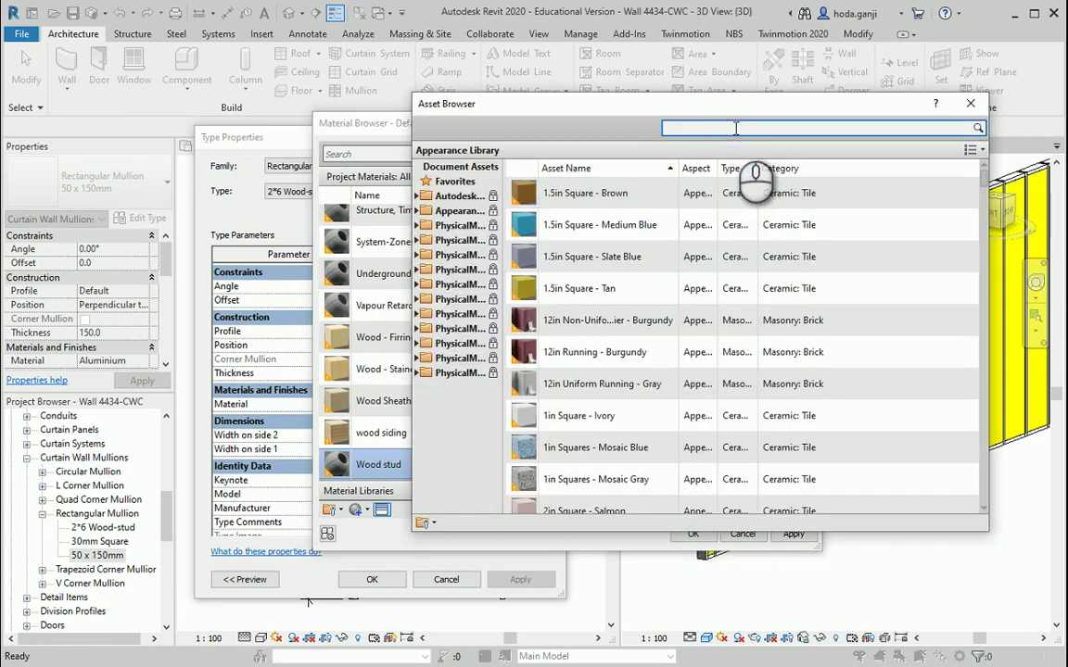
{"action": "key", "text": "Return"}
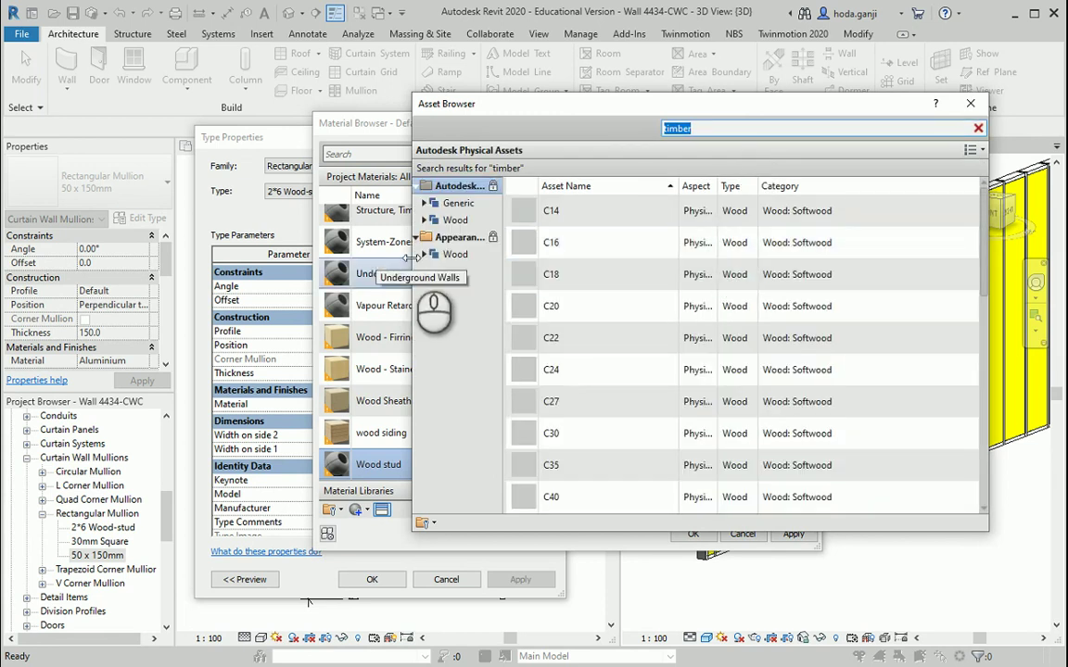
{"action": "double_click", "coordinate": [433, 257]}
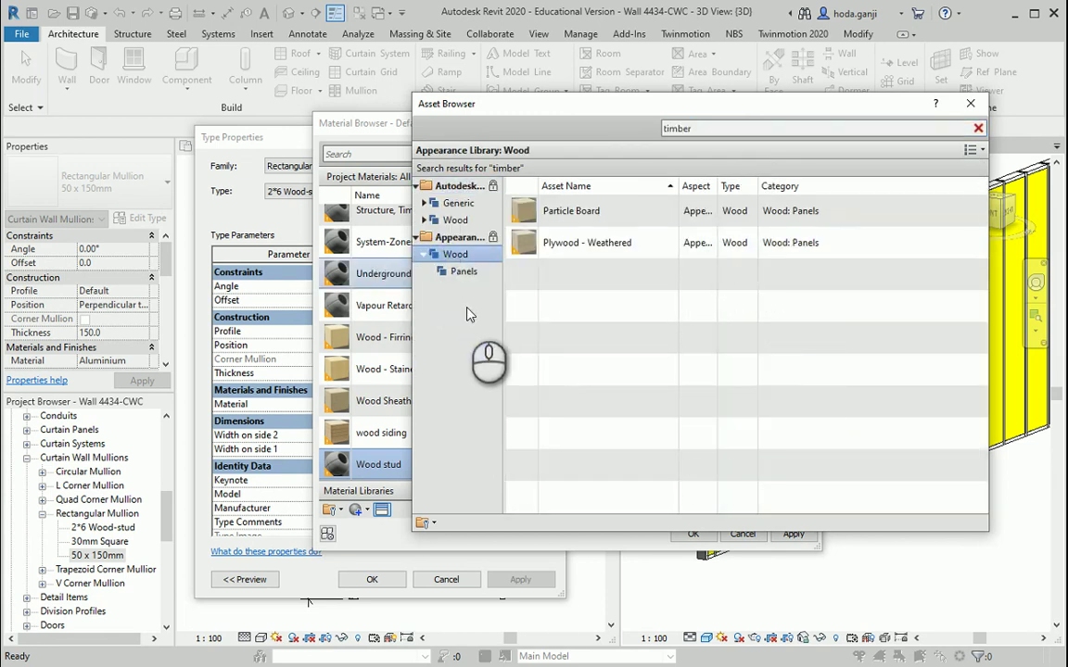
{"action": "double_click", "coordinate": [455, 219]}
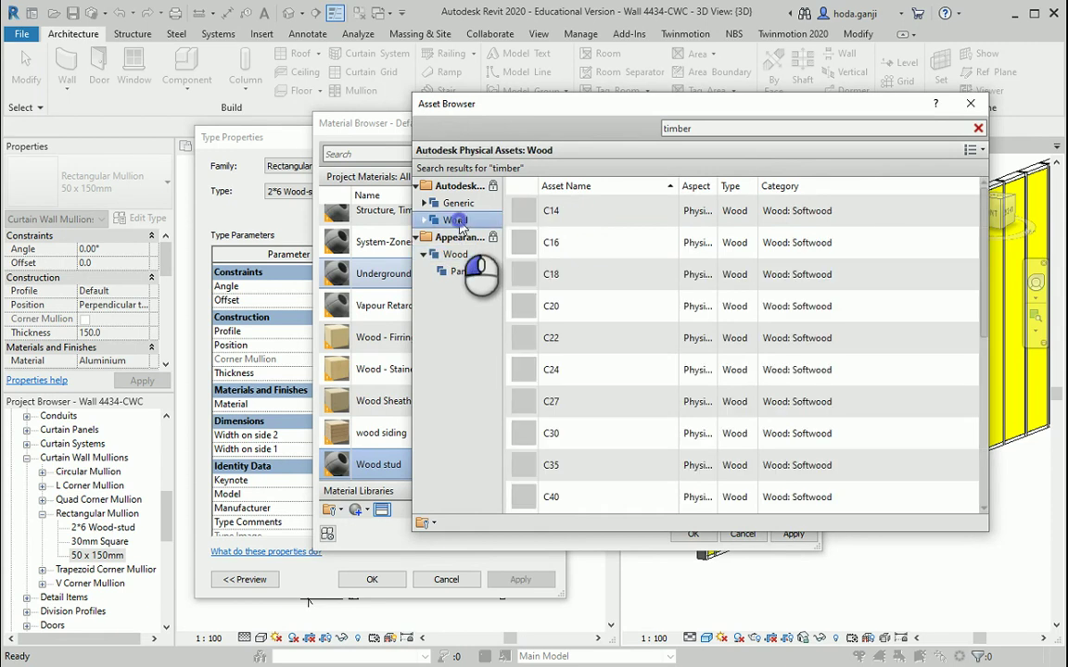
{"action": "left_click", "coordinate": [461, 255]}
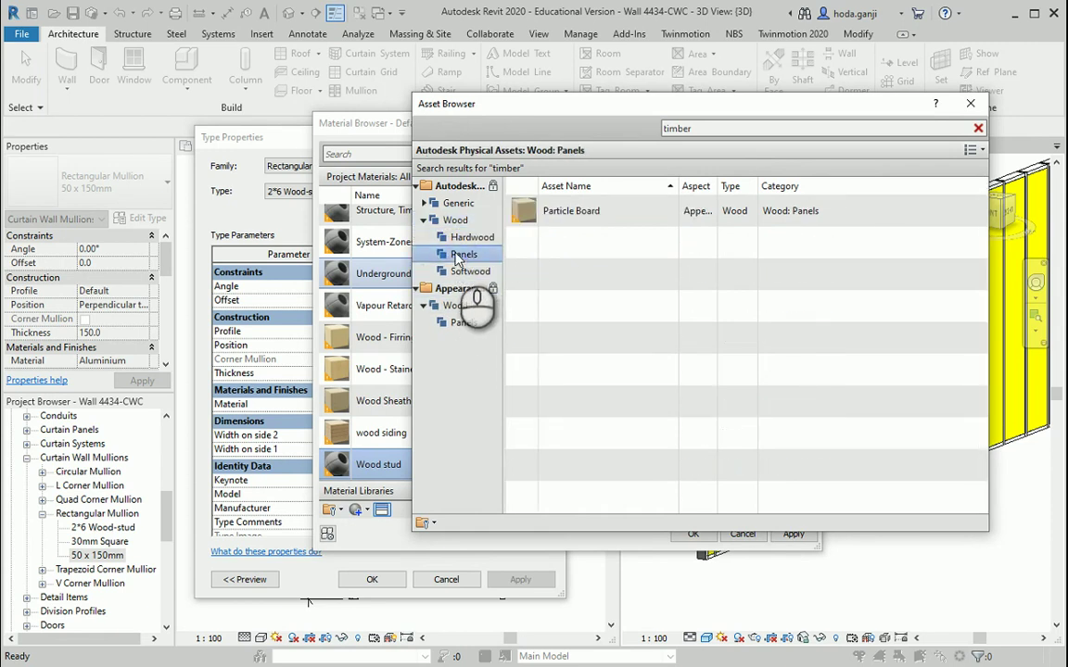
{"action": "left_click", "coordinate": [569, 213]}
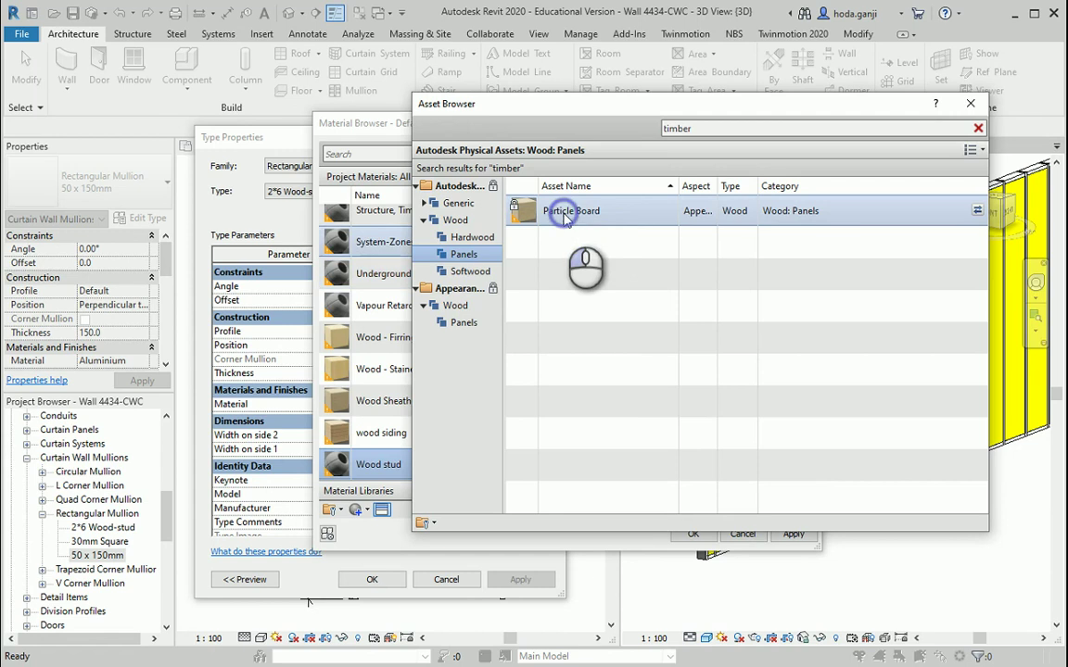
{"action": "double_click", "coordinate": [570, 215]}
Step: Give Wood stud a yellow shading colour (RGB 211 198 29) and assign it to the mullion
{"action": "left_click", "coordinate": [970, 103]}
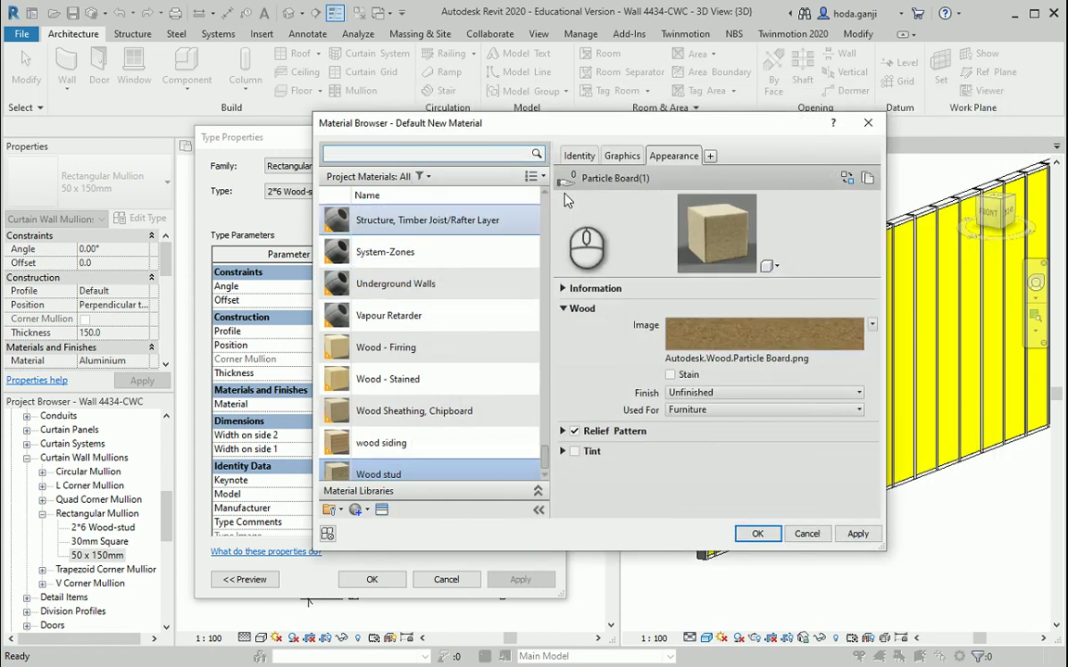
{"action": "left_click", "coordinate": [621, 155]}
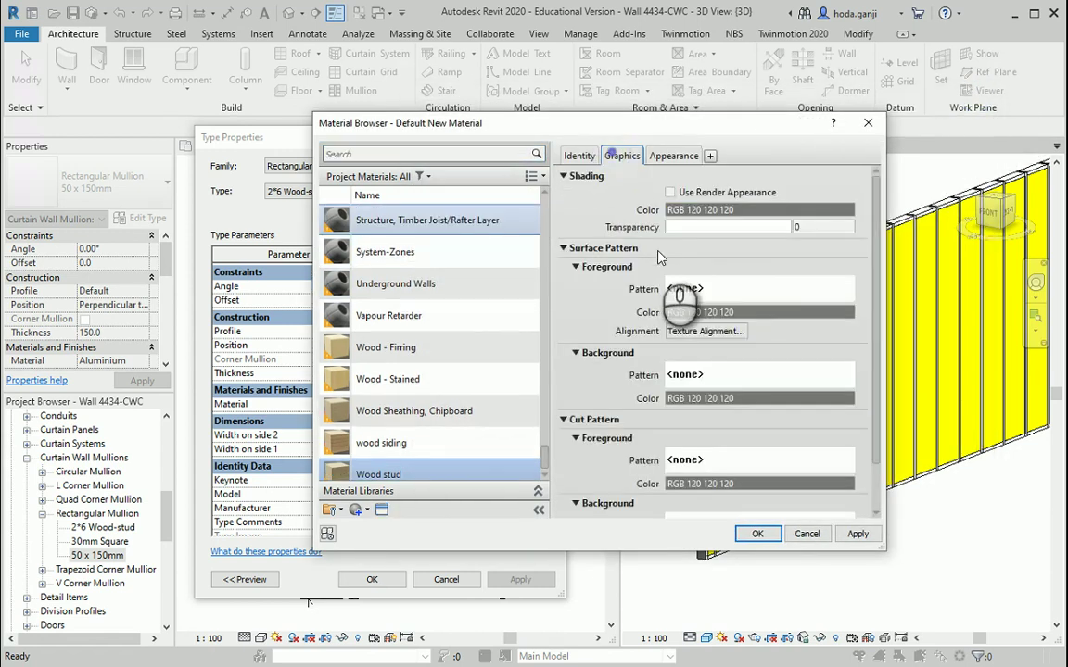
{"action": "left_click", "coordinate": [758, 214]}
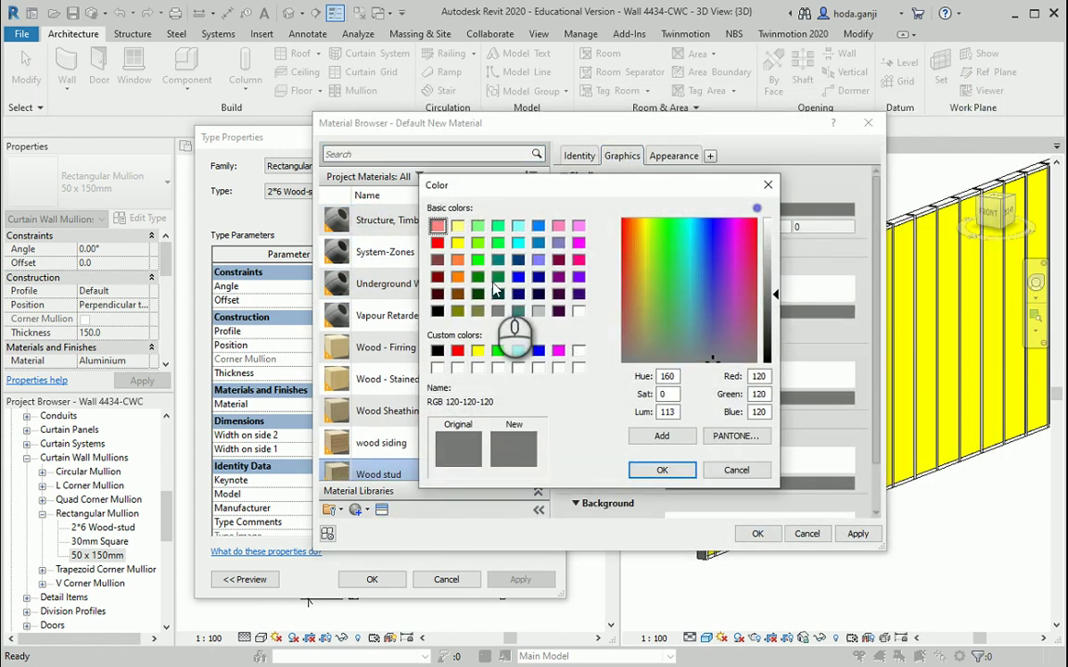
{"action": "left_click", "coordinate": [641, 269]}
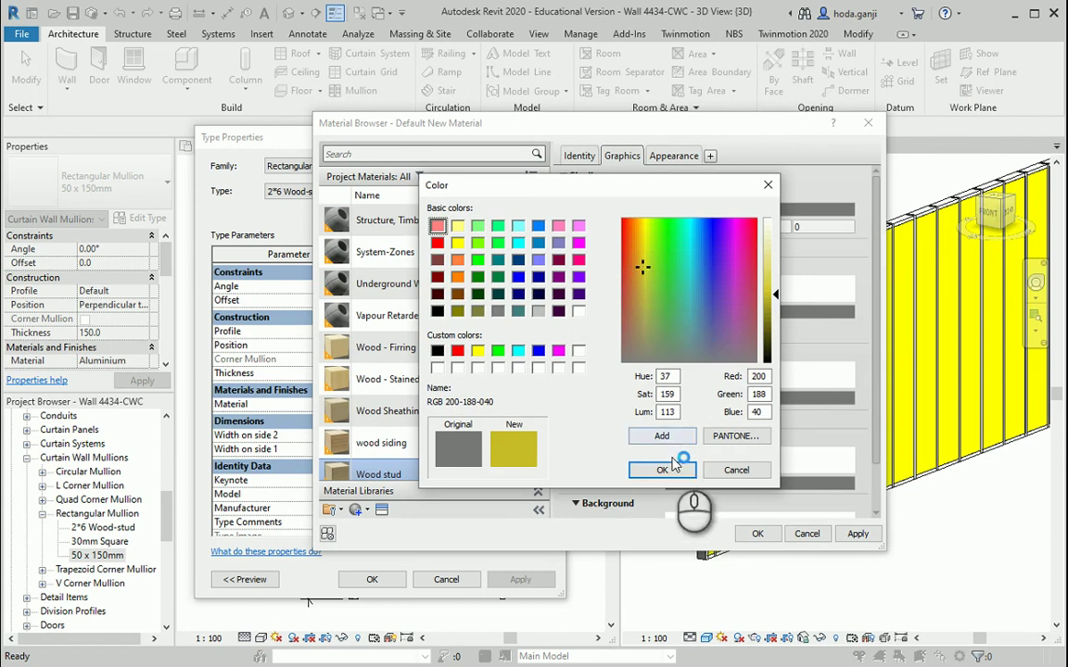
{"action": "left_click_drag", "start_coordinate": [643, 270], "coordinate": [643, 252]}
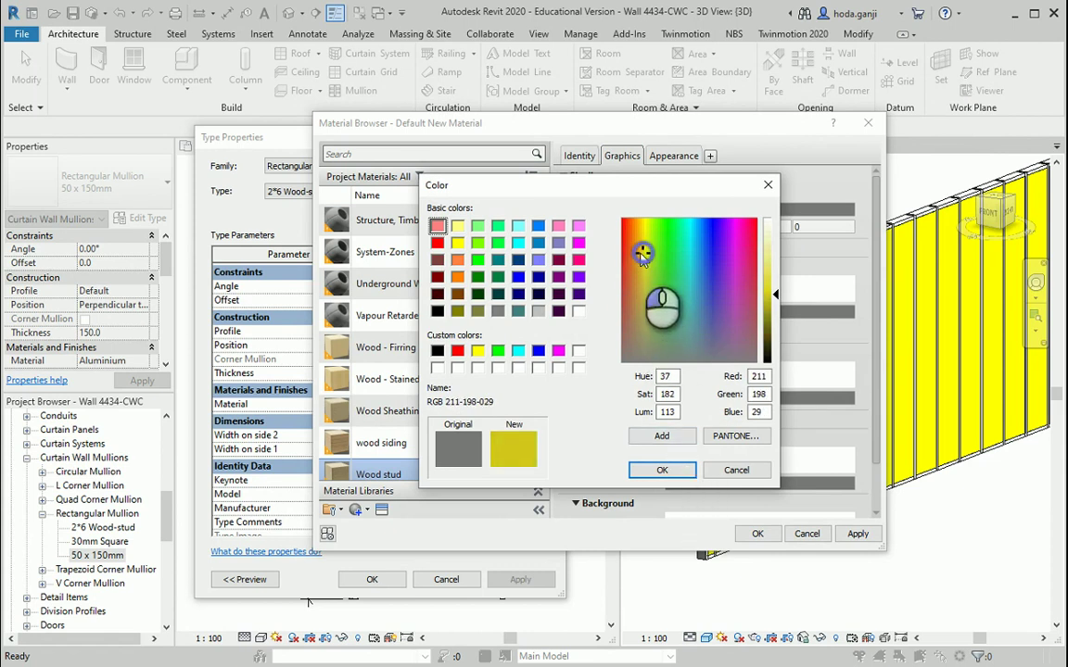
{"action": "left_click", "coordinate": [662, 470]}
{"action": "left_click", "coordinate": [753, 532]}
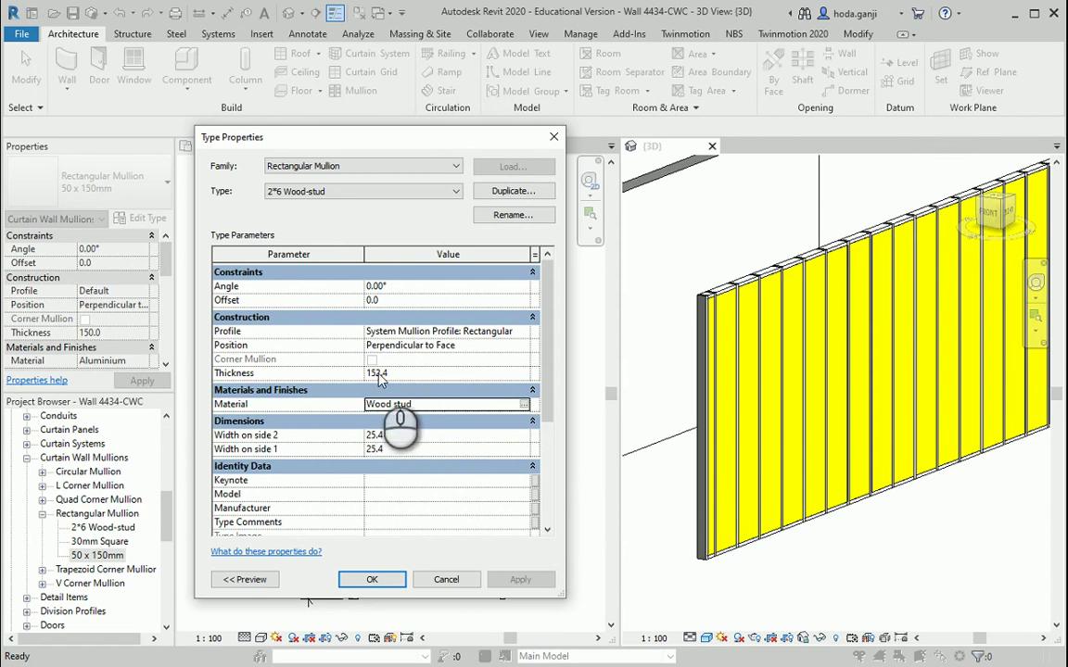
Step: Close the mullion type settings and select the curtain wall in the 3D view
{"action": "left_click", "coordinate": [371, 580]}
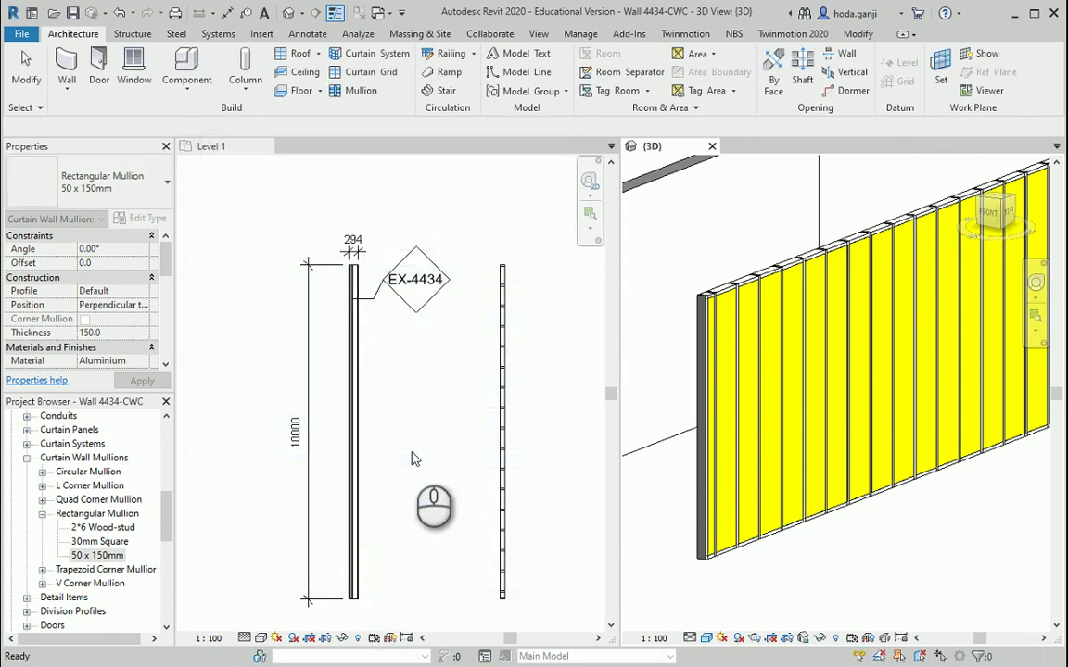
{"action": "left_click", "coordinate": [518, 306]}
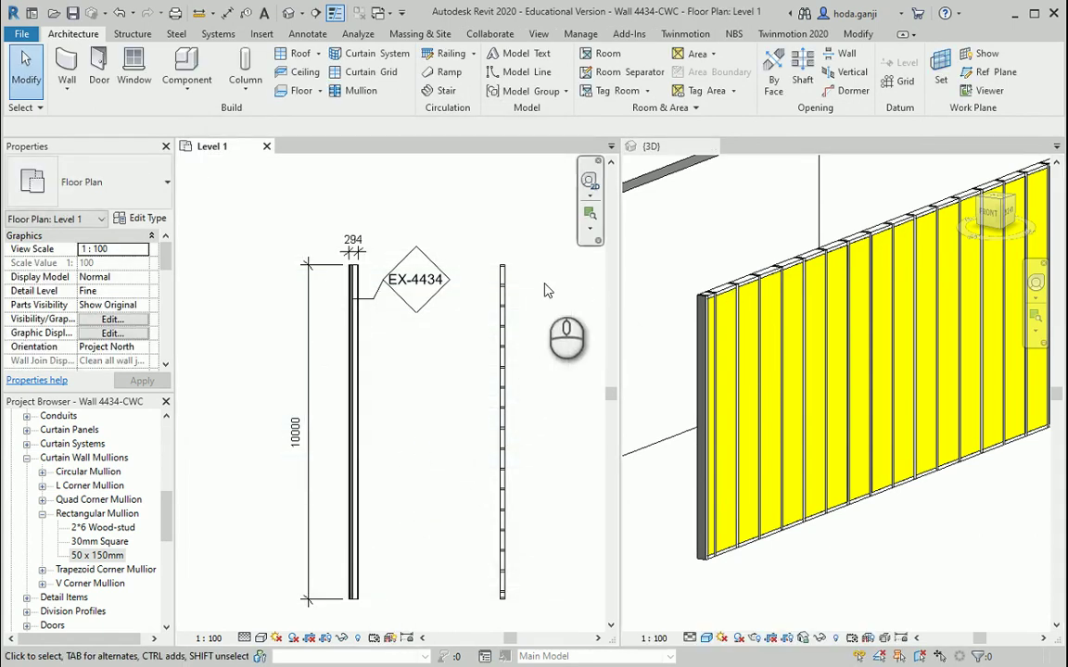
{"action": "left_click", "coordinate": [718, 295]}
{"action": "left_click", "coordinate": [718, 294]}
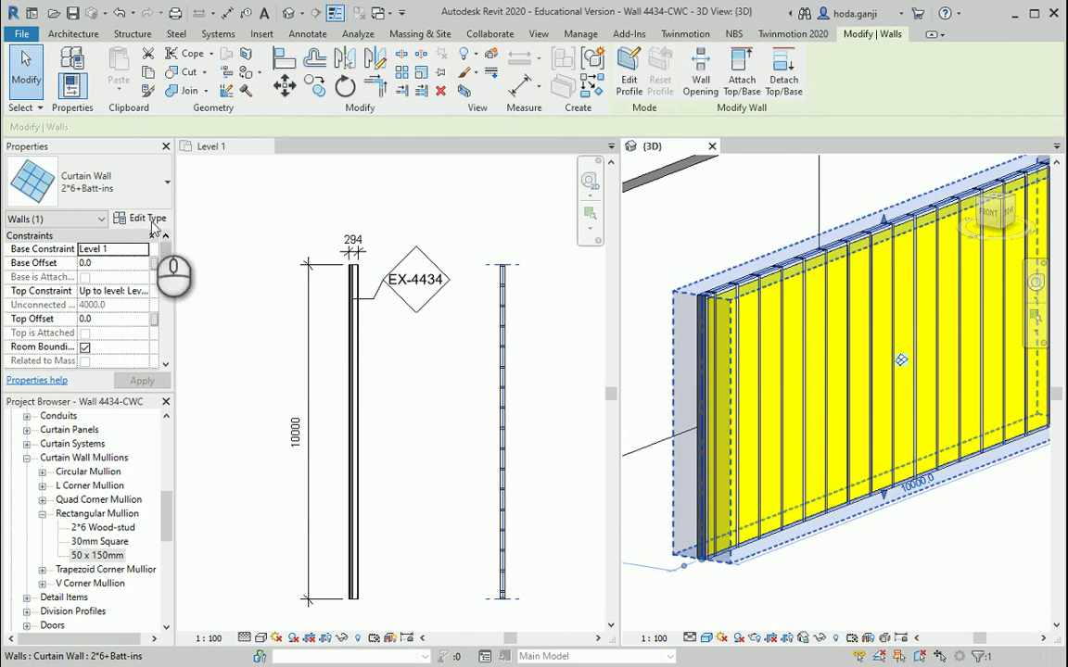
Step: Set the vertical interior, border 1 and border 2 mullions to 2*6 Wood-stud
{"action": "left_click", "coordinate": [146, 218]}
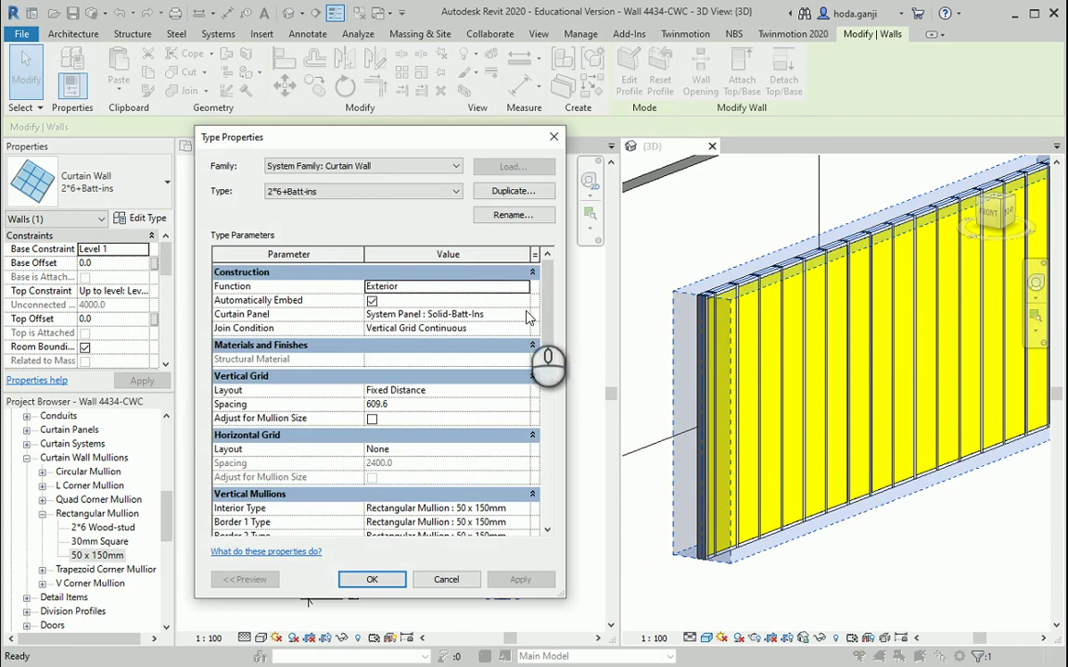
{"action": "scroll", "coordinate": [324, 320], "scroll_direction": "down", "scroll_amount": 5}
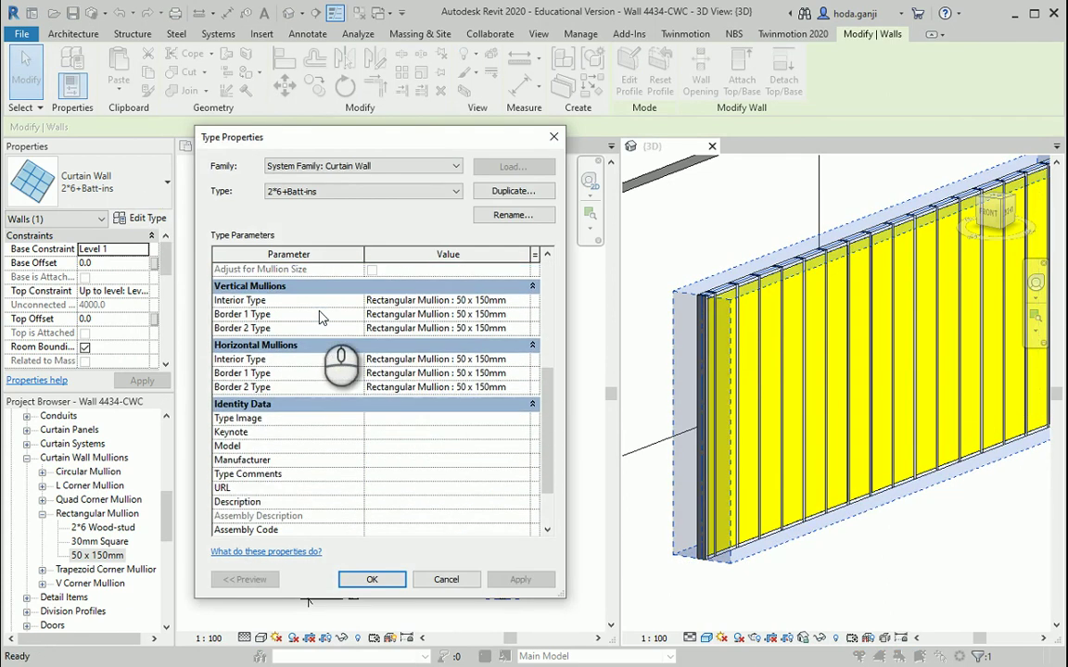
{"action": "left_click", "coordinate": [526, 301]}
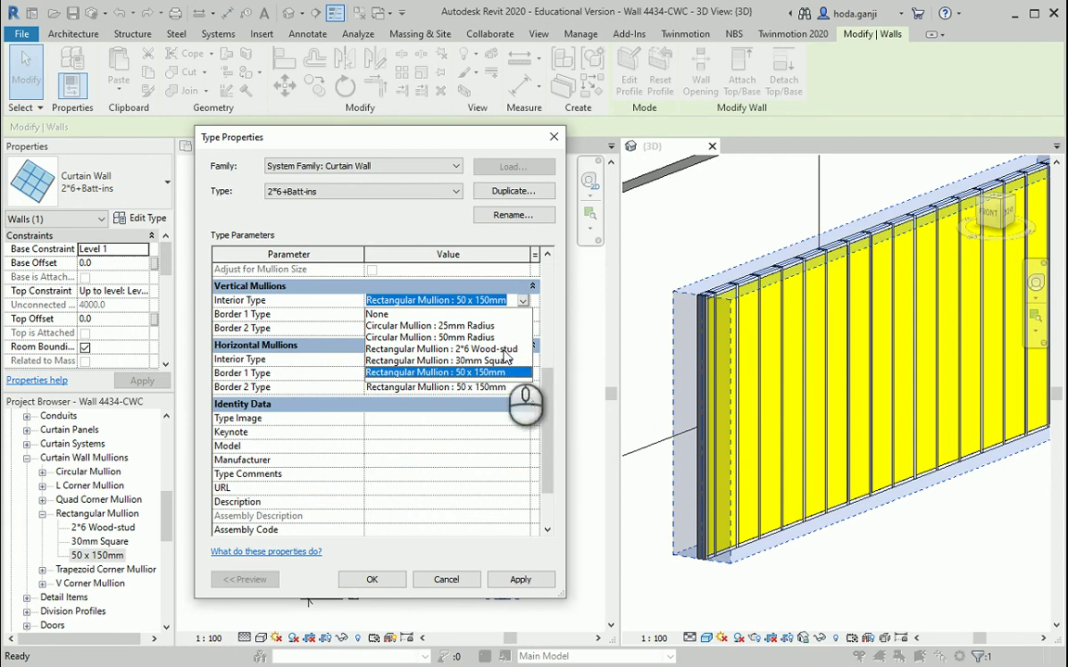
{"action": "left_click", "coordinate": [501, 349]}
{"action": "left_click", "coordinate": [523, 315]}
{"action": "left_click", "coordinate": [501, 387]}
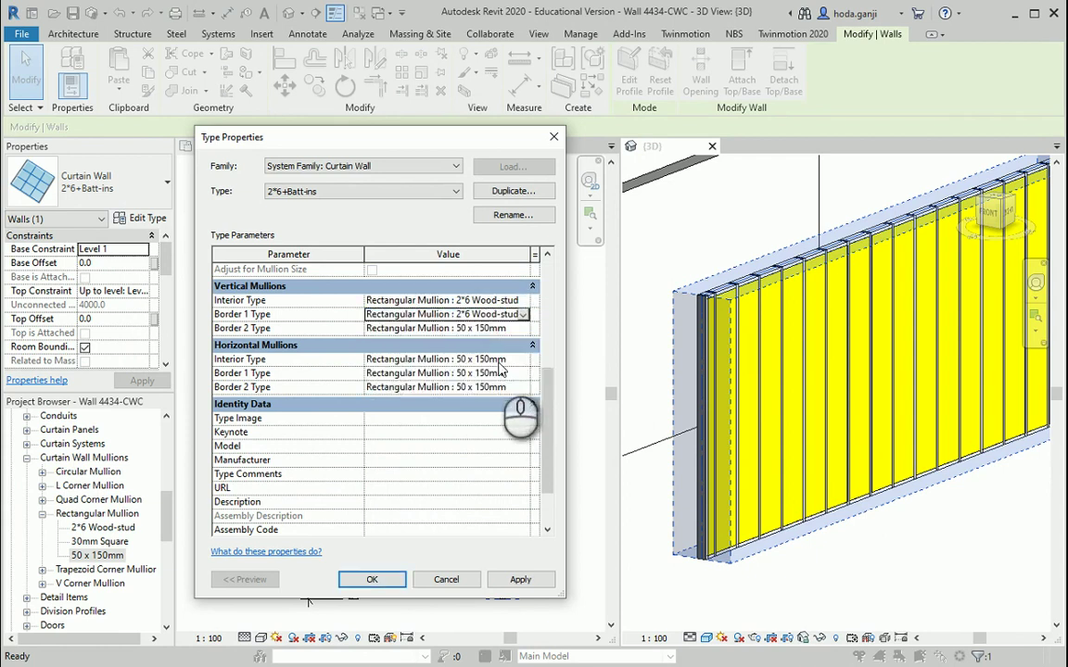
{"action": "left_click", "coordinate": [524, 328]}
{"action": "left_click", "coordinate": [496, 377]}
Step: Set the horizontal interior and both border mullions to 2*6 Wood-stud, apply and close
{"action": "left_click", "coordinate": [519, 358]}
{"action": "left_click", "coordinate": [522, 359]}
{"action": "left_click", "coordinate": [499, 409]}
{"action": "left_click", "coordinate": [523, 372]}
{"action": "left_click", "coordinate": [523, 373]}
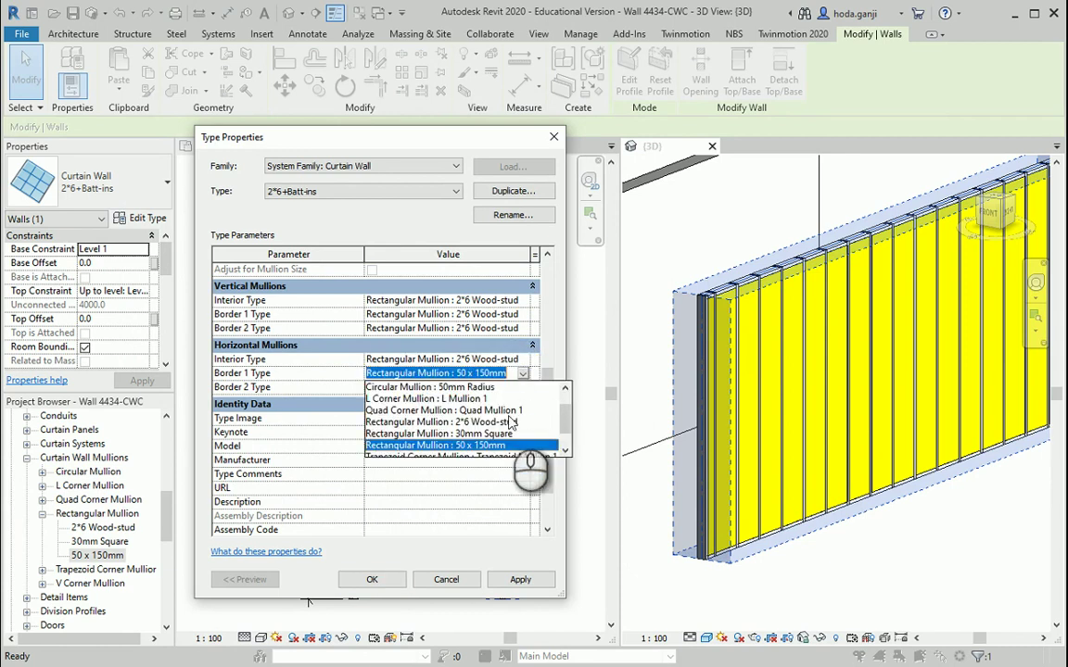
{"action": "left_click", "coordinate": [501, 422]}
{"action": "left_click", "coordinate": [523, 387]}
{"action": "left_click", "coordinate": [523, 386]}
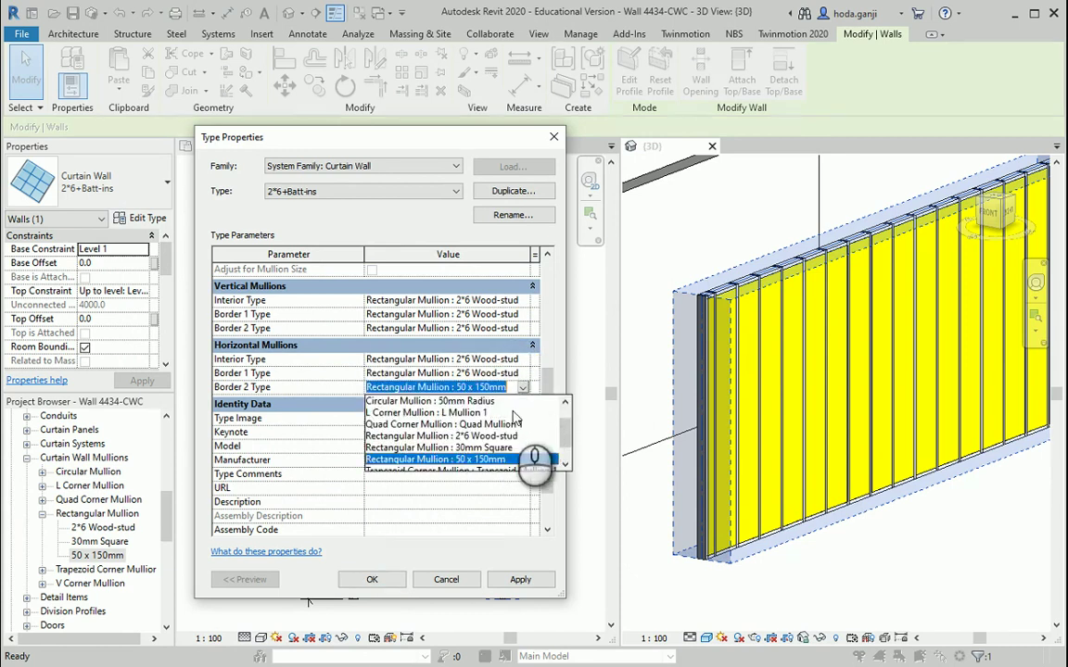
{"action": "left_click", "coordinate": [500, 436]}
{"action": "left_click", "coordinate": [520, 579]}
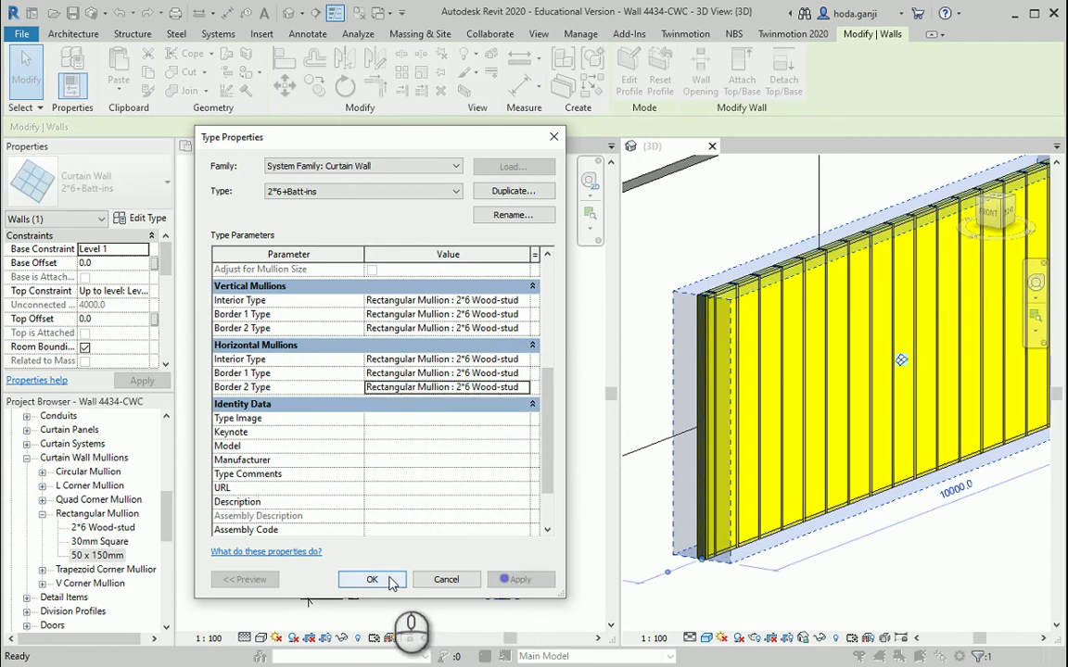
{"action": "left_click", "coordinate": [372, 579]}
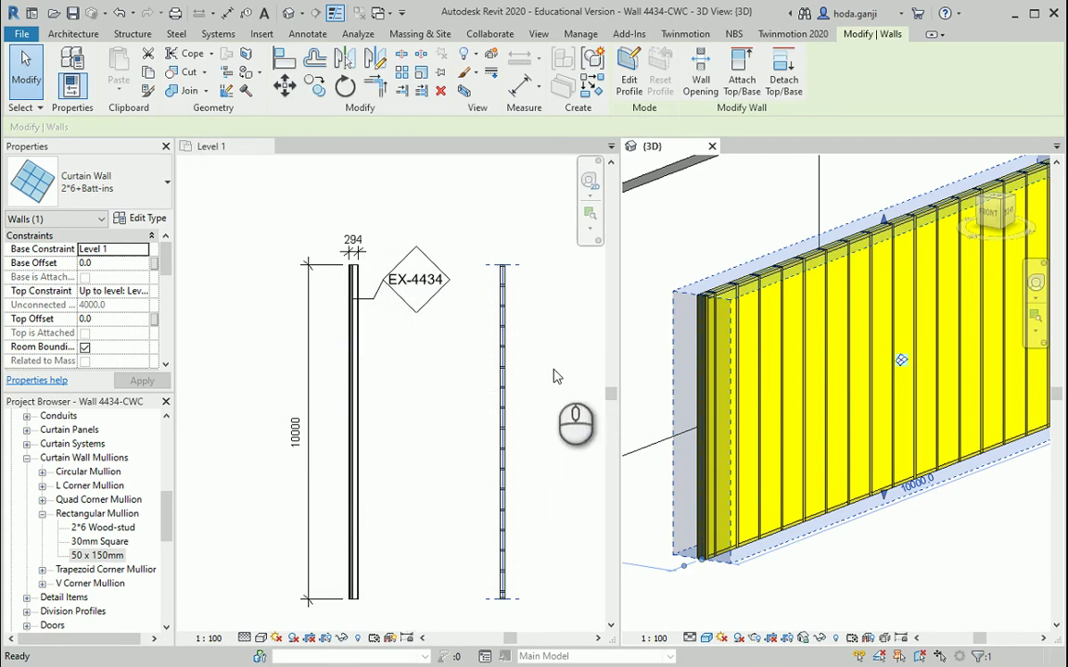
Step: Bring the 3D view forward and show the views as full-size tabs with TW
{"action": "scroll", "coordinate": [542, 297], "scroll_direction": "up", "scroll_amount": 5}
{"action": "scroll", "coordinate": [718, 269], "scroll_direction": "up", "scroll_amount": 5}
{"action": "left_click", "coordinate": [652, 148]}
{"action": "key", "text": "t"}
{"action": "key", "text": "w"}
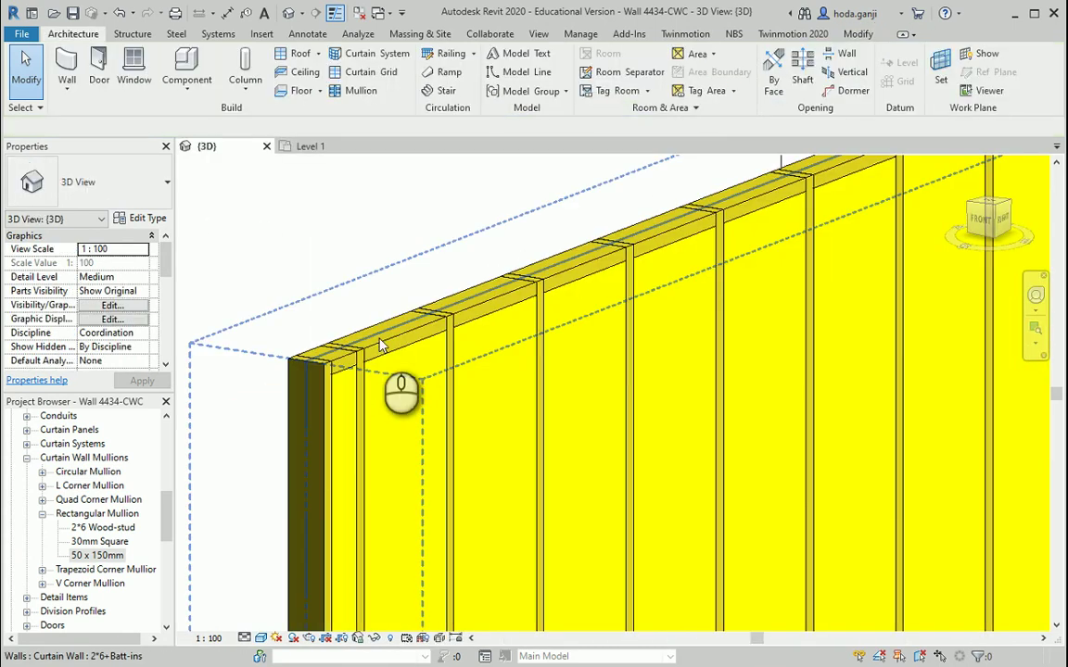
Step: Select the top corner mullion, toggle its join, then flip it back
{"action": "left_click", "coordinate": [374, 343]}
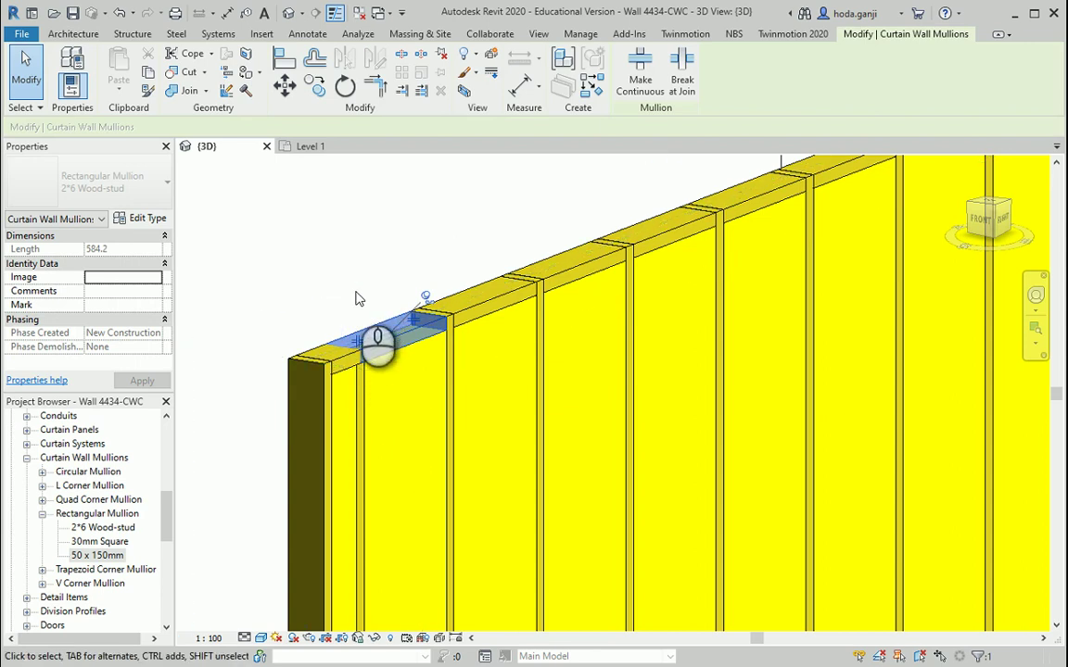
{"action": "scroll", "coordinate": [364, 287], "scroll_direction": "up", "scroll_amount": 4}
{"action": "scroll", "coordinate": [360, 298], "scroll_direction": "up", "scroll_amount": 1}
{"action": "left_click", "coordinate": [363, 320]}
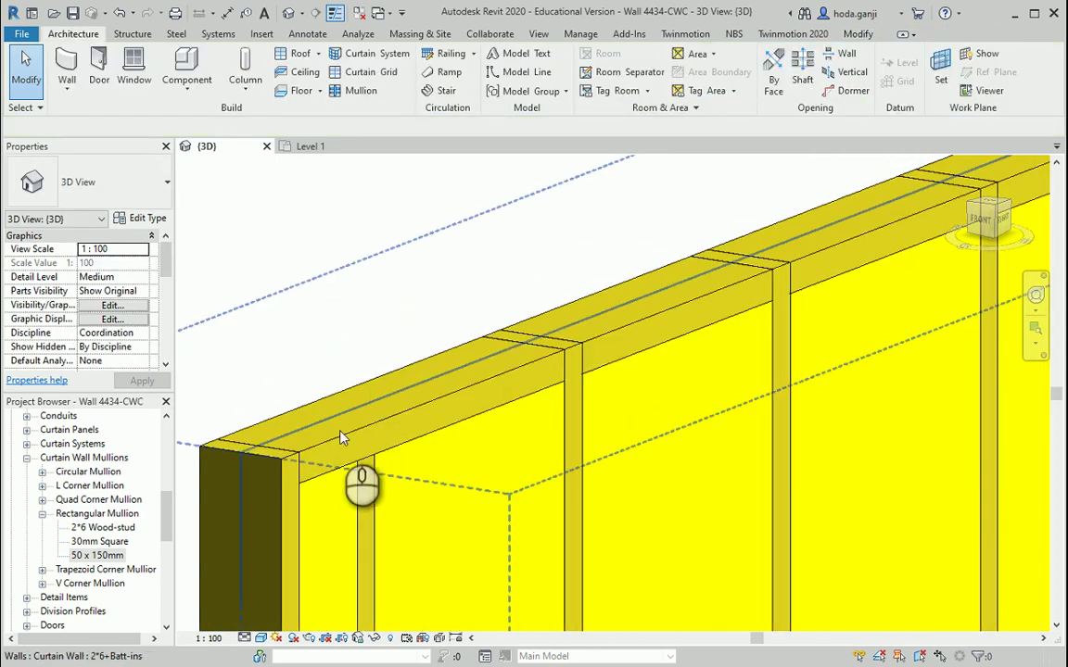
{"action": "left_click", "coordinate": [287, 436]}
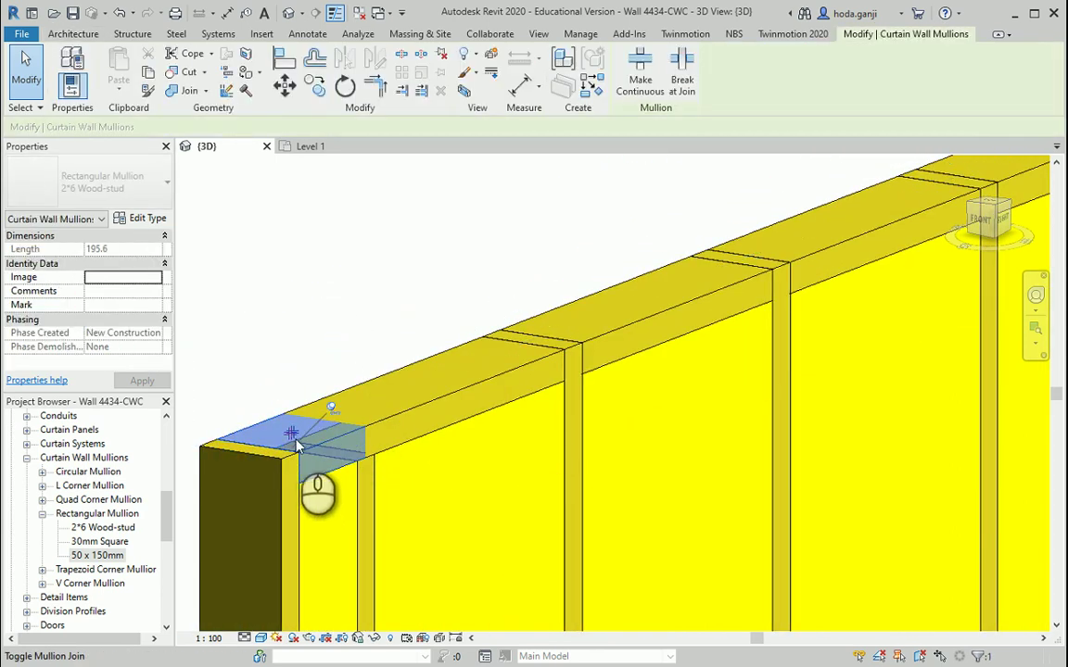
{"action": "scroll", "coordinate": [290, 437], "scroll_direction": "up", "scroll_amount": 2}
{"action": "scroll", "coordinate": [291, 443], "scroll_direction": "up", "scroll_amount": 2}
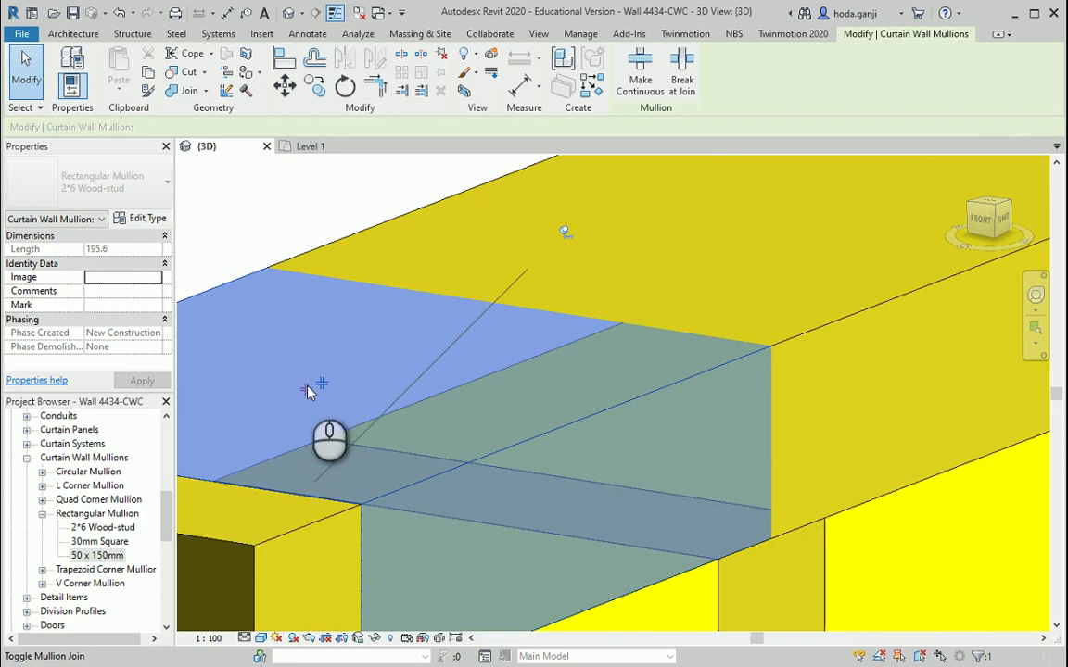
{"action": "scroll", "coordinate": [308, 389], "scroll_direction": "up", "scroll_amount": 1}
{"action": "scroll", "coordinate": [320, 388], "scroll_direction": "down", "scroll_amount": 2}
{"action": "left_click", "coordinate": [324, 389]}
{"action": "scroll", "coordinate": [324, 391], "scroll_direction": "down", "scroll_amount": 1}
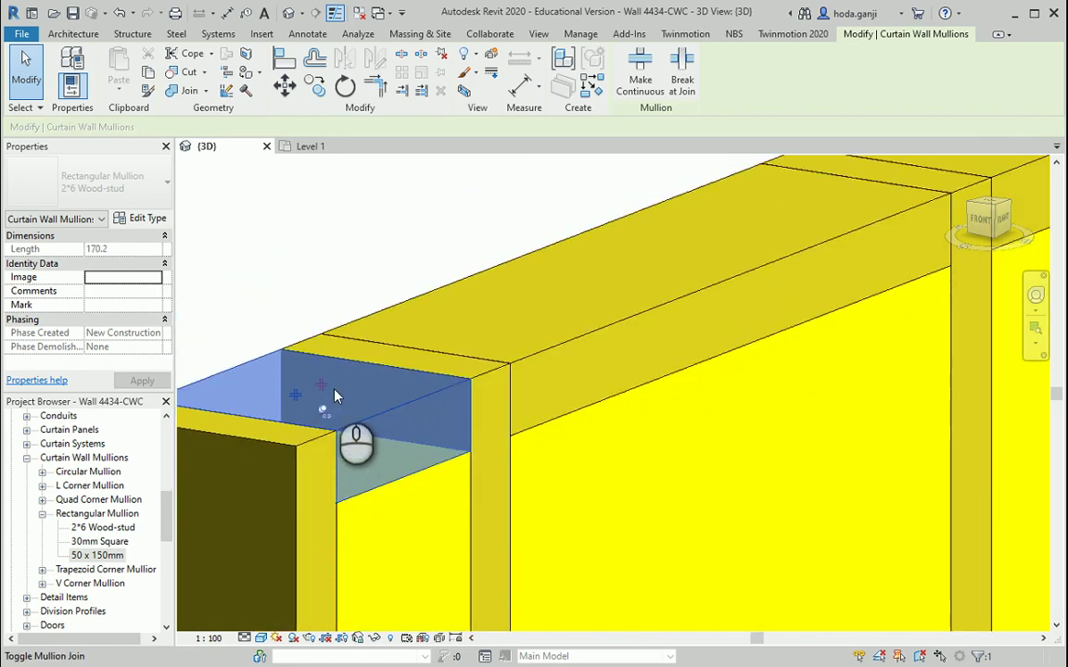
{"action": "left_click", "coordinate": [303, 394]}
{"action": "left_click", "coordinate": [283, 249]}
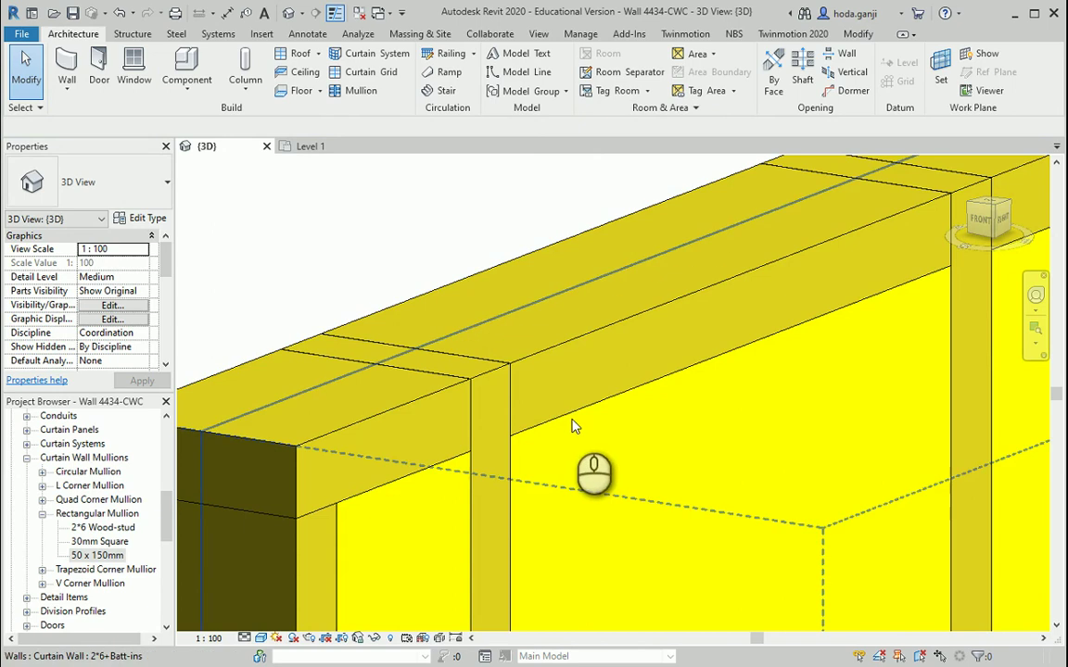
Step: Select the top horizontal mullions from different angles to inspect where they meet the studs
{"action": "left_click", "coordinate": [557, 345]}
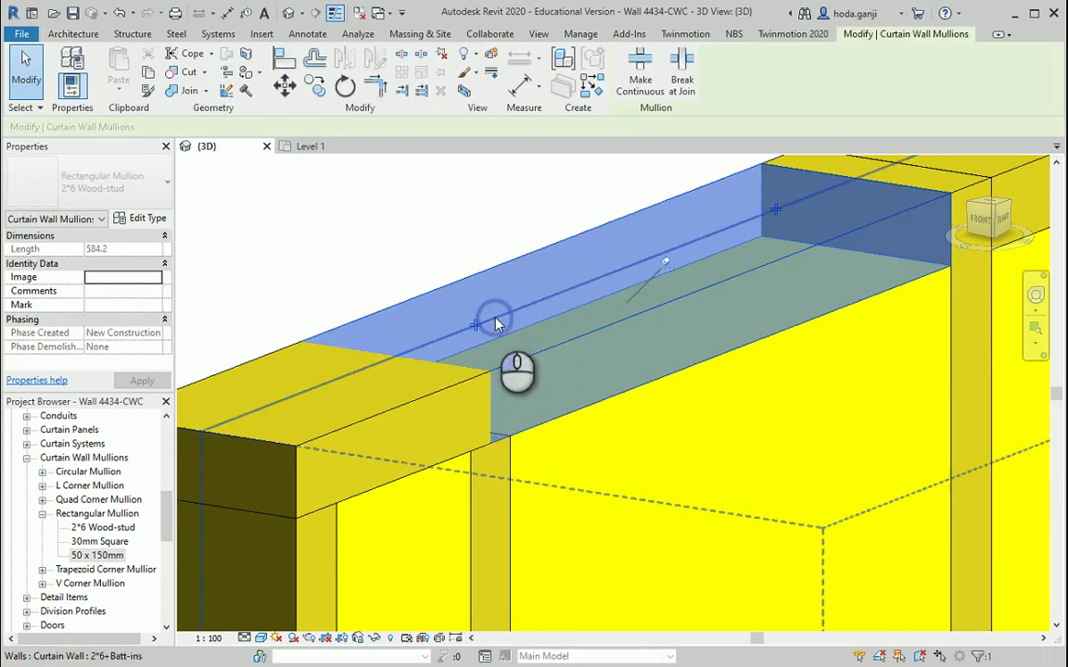
{"action": "left_click", "coordinate": [369, 209]}
{"action": "middle_click_drag", "start_coordinate": [371, 214], "coordinate": [381, 338], "text": "shift"}
{"action": "scroll", "coordinate": [388, 362], "scroll_direction": "up", "scroll_amount": 3}
{"action": "scroll", "coordinate": [614, 253], "scroll_direction": "down", "scroll_amount": 3}
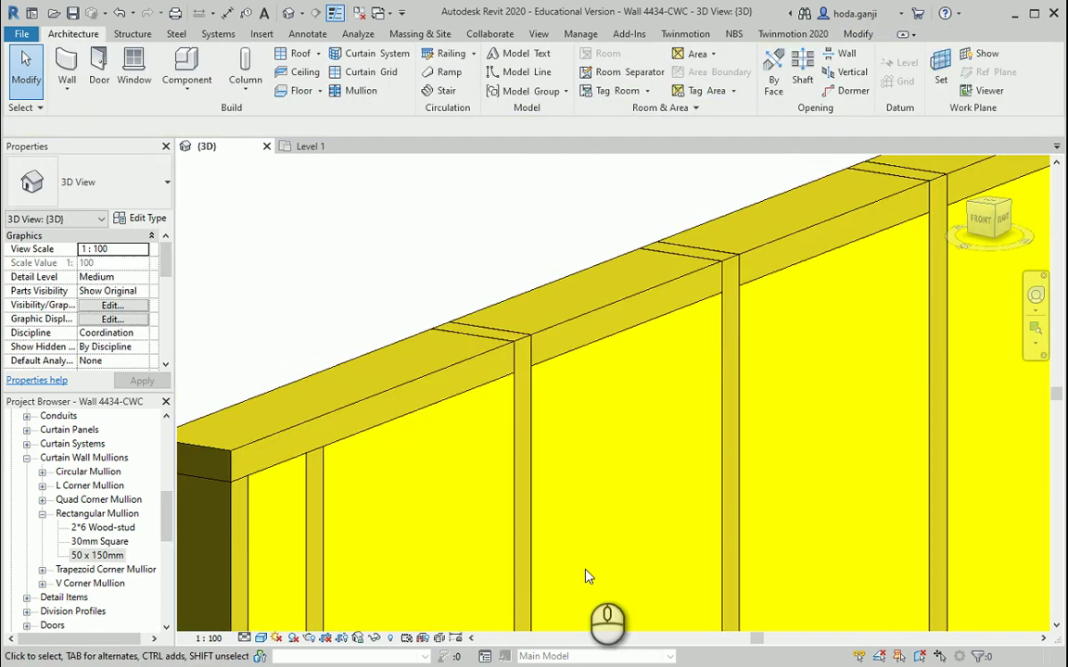
{"action": "scroll", "coordinate": [496, 291], "scroll_direction": "up", "scroll_amount": 4}
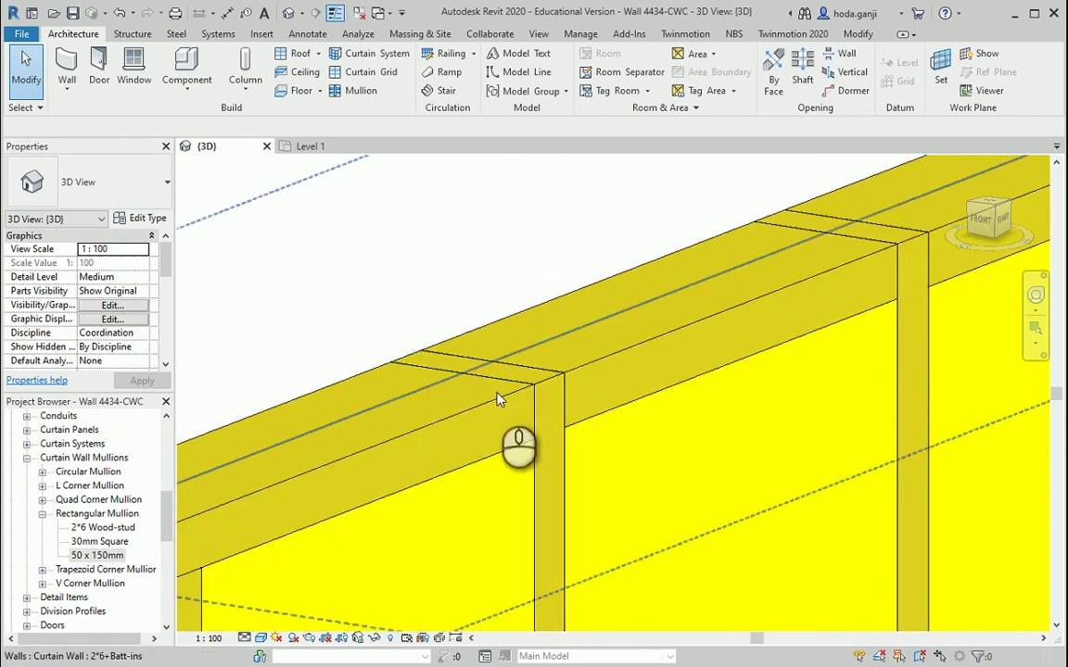
{"action": "left_click", "coordinate": [524, 397]}
{"action": "middle_click_drag", "start_coordinate": [535, 376], "coordinate": [499, 275], "text": "shift"}
{"action": "left_click", "coordinate": [490, 205]}
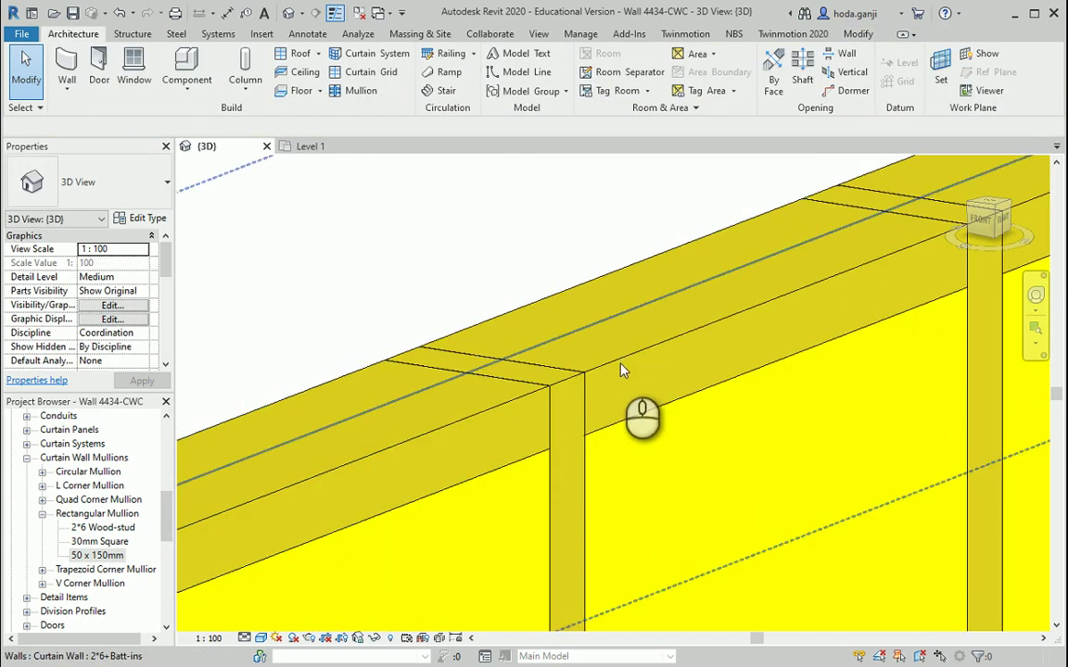
{"action": "left_click", "coordinate": [625, 360]}
{"action": "left_click", "coordinate": [569, 336]}
{"action": "left_click", "coordinate": [417, 255]}
{"action": "middle_click_drag", "start_coordinate": [417, 255], "coordinate": [579, 280], "text": "shift"}
{"action": "left_click", "coordinate": [578, 281]}
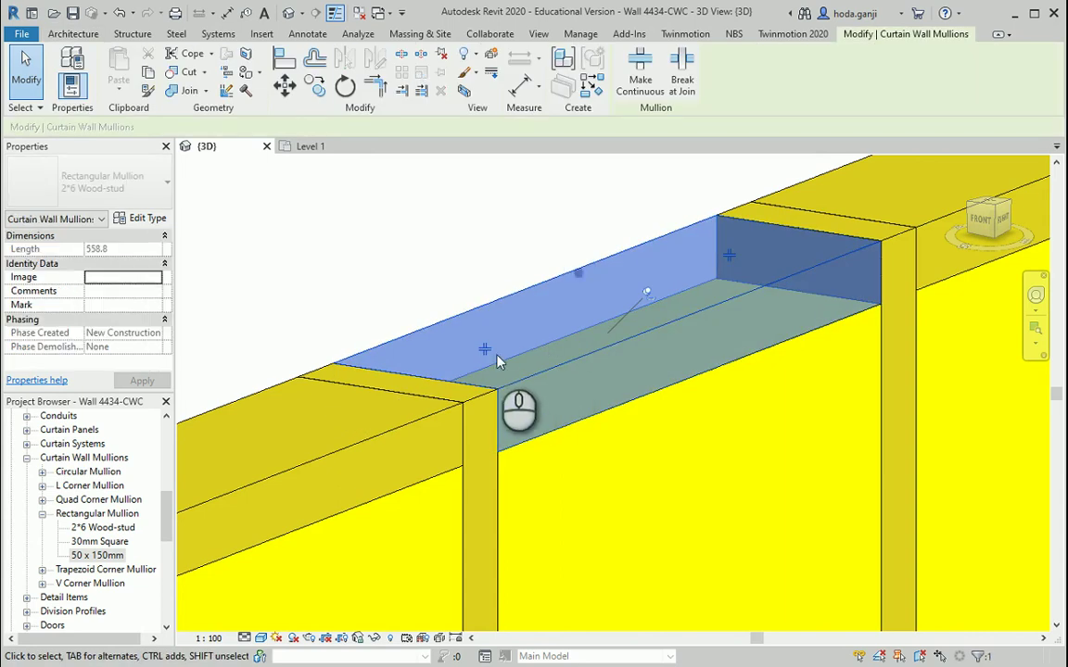
{"action": "middle_click_drag", "start_coordinate": [390, 372], "coordinate": [686, 242], "text": "shift"}
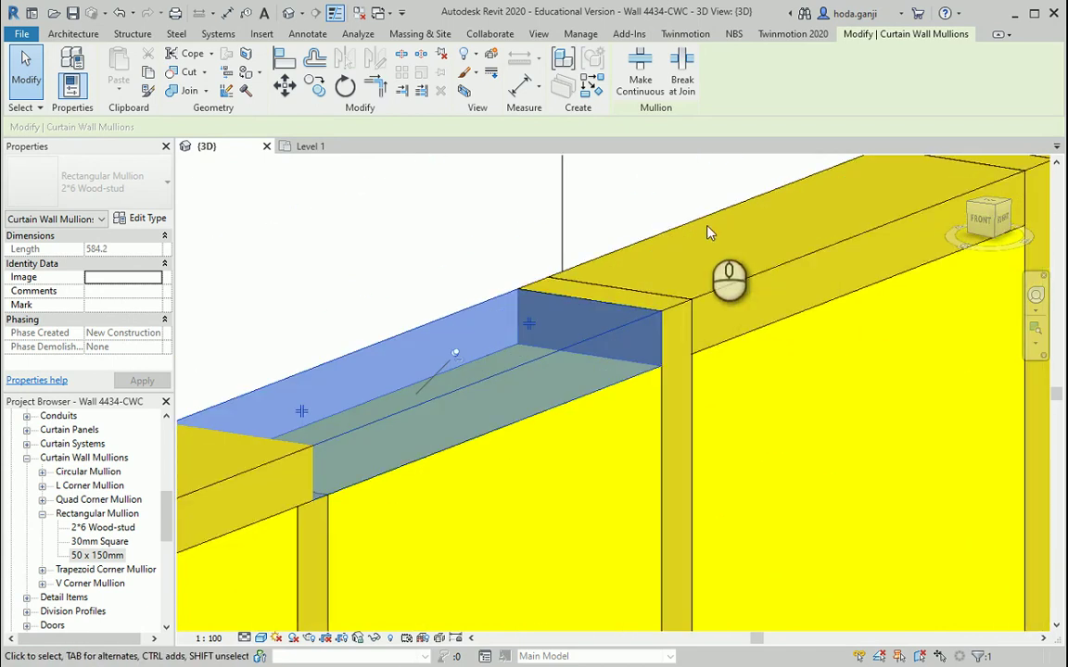
Step: Toggle the join of the right-hand top horizontal mullion and check the long upper mullion
{"action": "left_click", "coordinate": [688, 263]}
{"action": "left_click", "coordinate": [683, 267]}
{"action": "scroll", "coordinate": [569, 342], "scroll_direction": "down", "scroll_amount": 3}
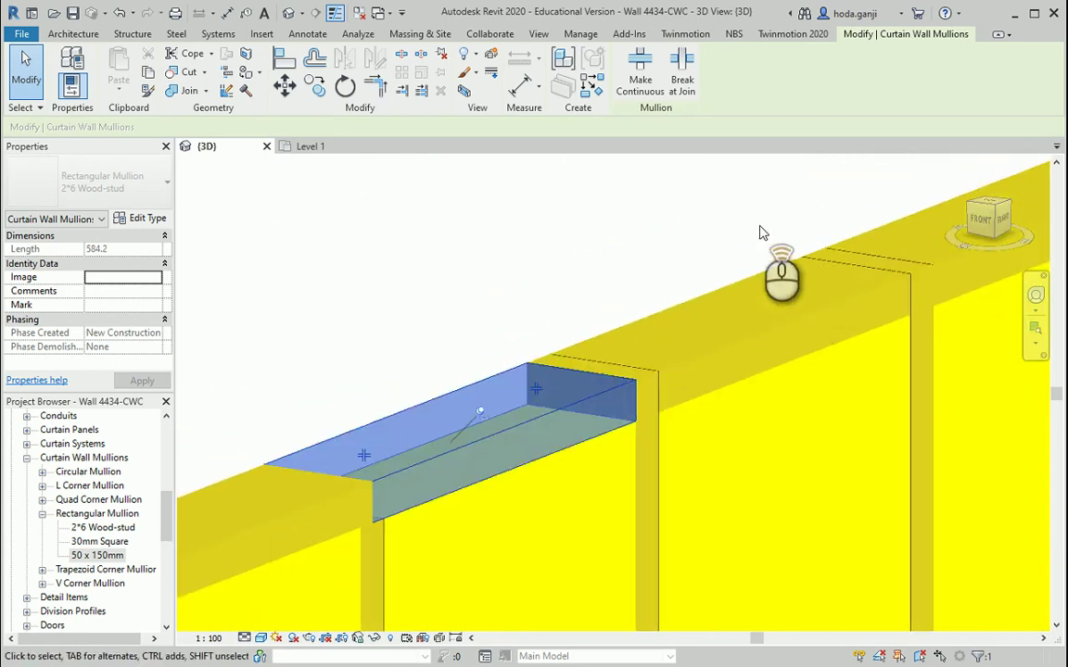
{"action": "scroll", "coordinate": [749, 265], "scroll_direction": "up", "scroll_amount": 2}
{"action": "left_click", "coordinate": [610, 373]}
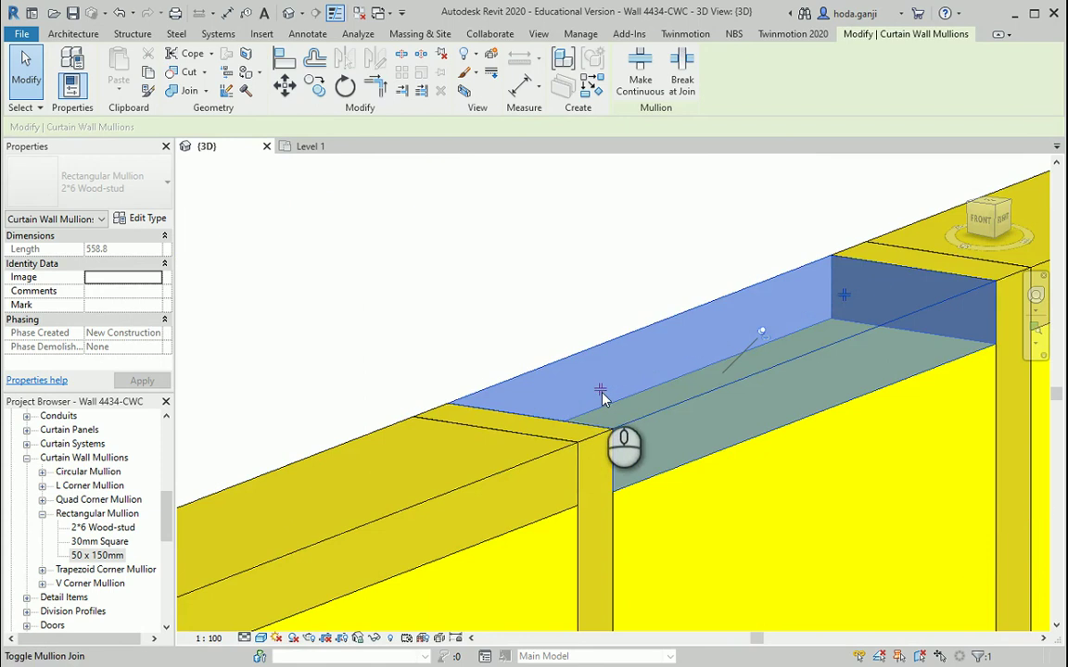
{"action": "left_click", "coordinate": [601, 393]}
{"action": "middle_click_drag", "start_coordinate": [446, 364], "coordinate": [769, 293], "text": "shift"}
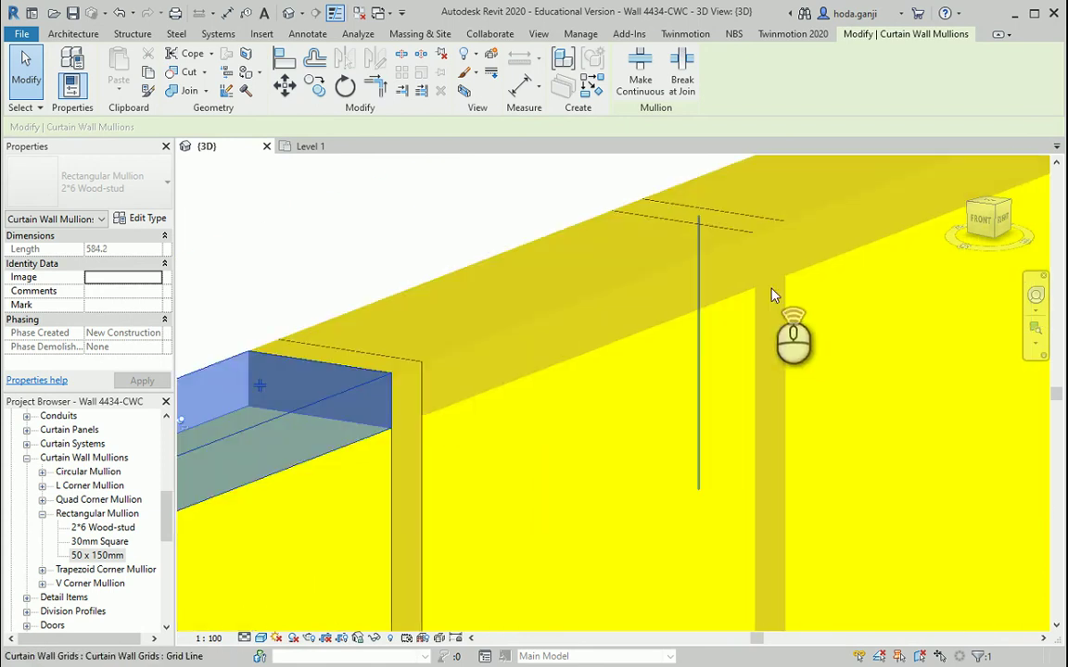
{"action": "left_click", "coordinate": [498, 261]}
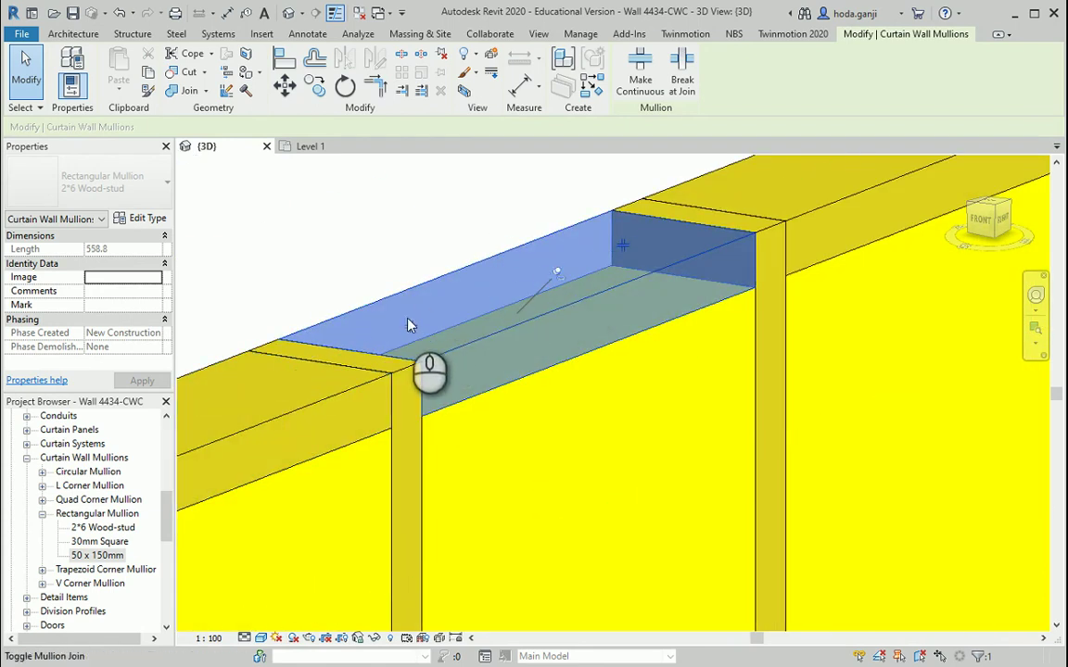
{"action": "middle_click_drag", "start_coordinate": [374, 367], "coordinate": [636, 274]}
{"action": "scroll", "coordinate": [636, 274], "scroll_direction": "down", "scroll_amount": 3}
Step: Deselect the mullions and orbit the 3D view to see the whole curtain wall
{"action": "scroll", "coordinate": [687, 247], "scroll_direction": "up", "scroll_amount": 3}
{"action": "left_click", "coordinate": [598, 262]}
{"action": "scroll", "coordinate": [643, 186], "scroll_direction": "down", "scroll_amount": 2}
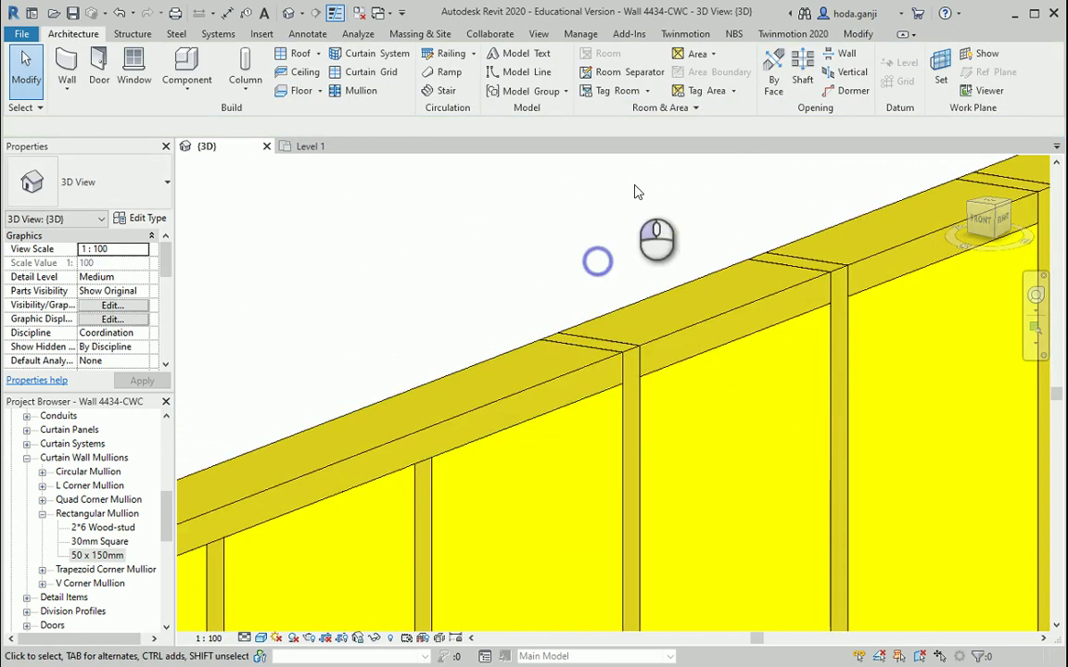
{"action": "scroll", "coordinate": [642, 190], "scroll_direction": "down", "scroll_amount": 3}
{"action": "scroll", "coordinate": [396, 493], "scroll_direction": "up", "scroll_amount": 4}
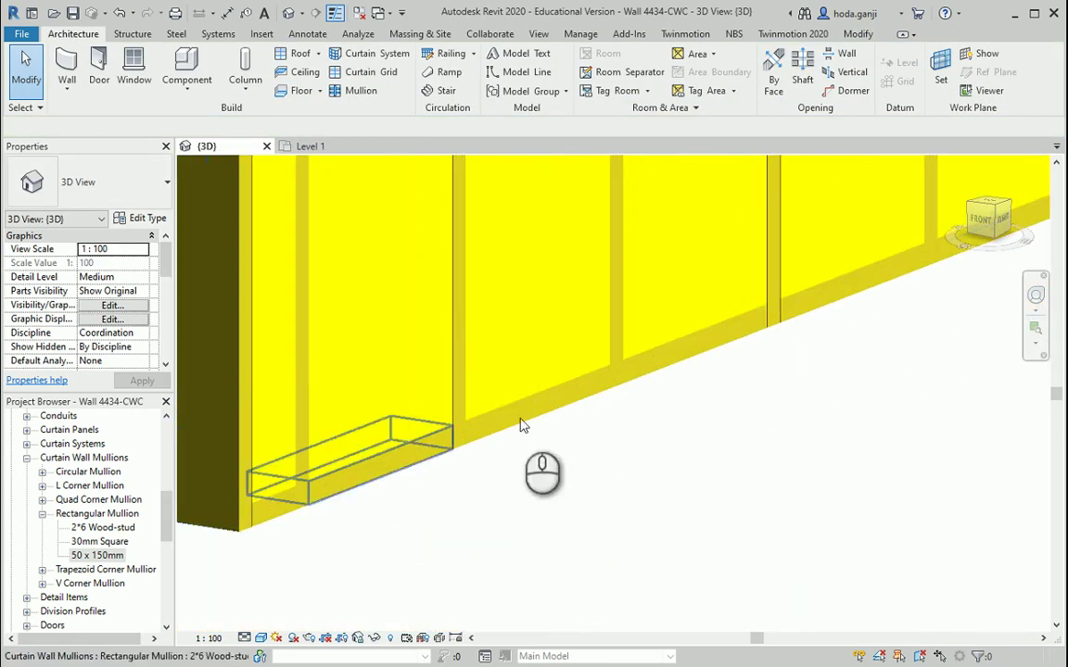
{"action": "scroll", "coordinate": [377, 561], "scroll_direction": "down", "scroll_amount": 4}
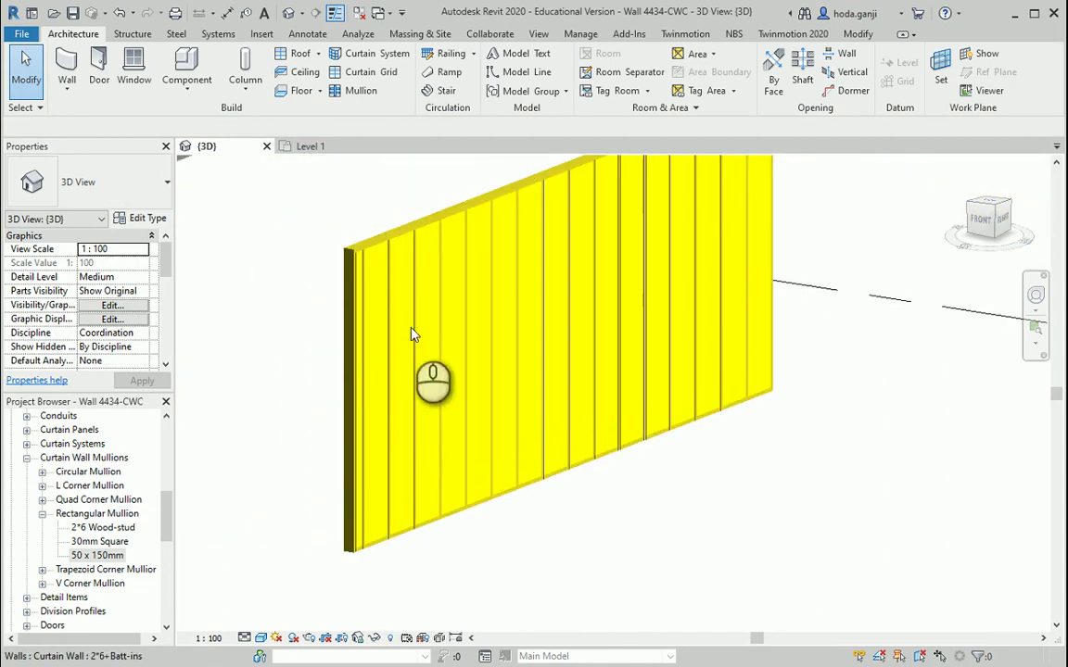
{"action": "scroll", "coordinate": [410, 311], "scroll_direction": "up", "scroll_amount": 4}
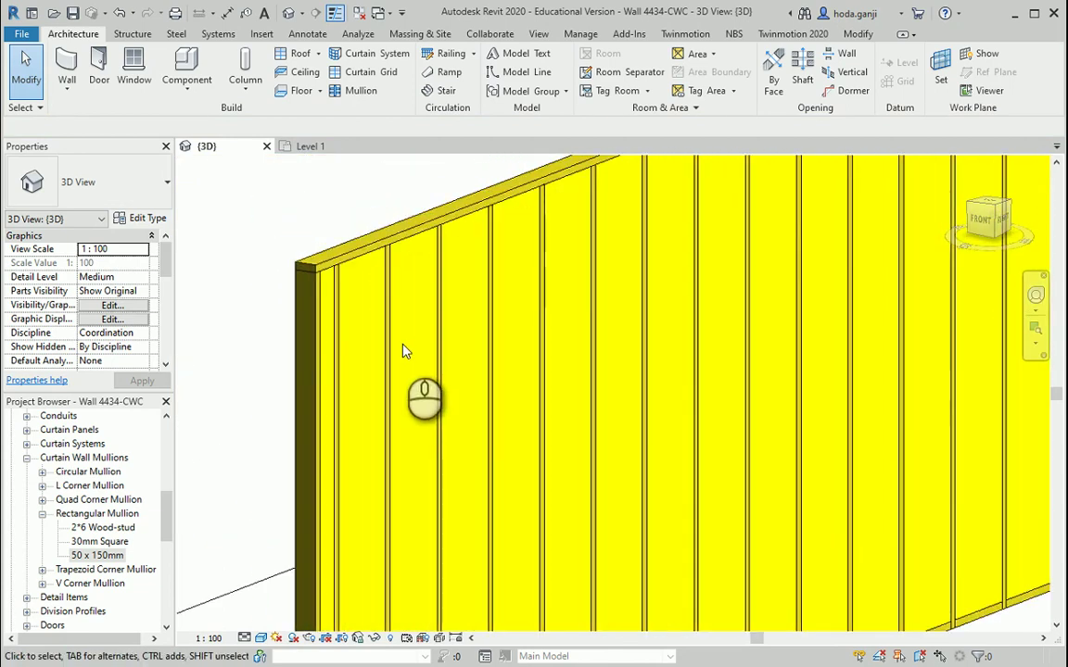
{"action": "scroll", "coordinate": [403, 351], "scroll_direction": "down", "scroll_amount": 1}
{"action": "scroll", "coordinate": [404, 351], "scroll_direction": "down", "scroll_amount": 5}
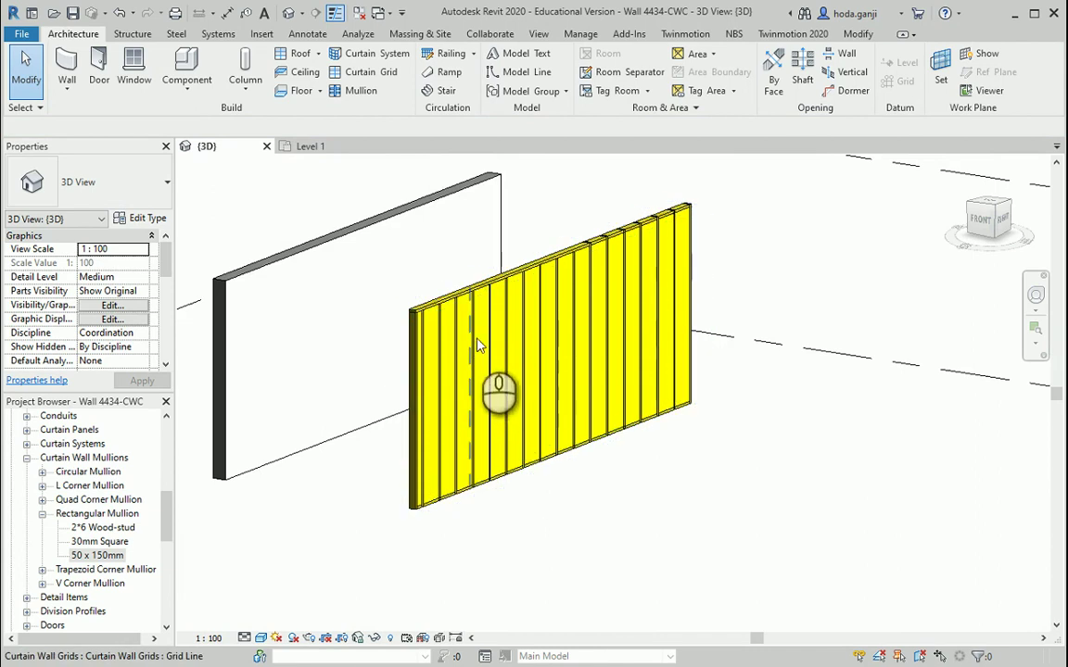
{"action": "scroll", "coordinate": [480, 342], "scroll_direction": "up", "scroll_amount": 2}
{"action": "middle_click_drag", "start_coordinate": [483, 460], "coordinate": [631, 508], "text": "shift"}
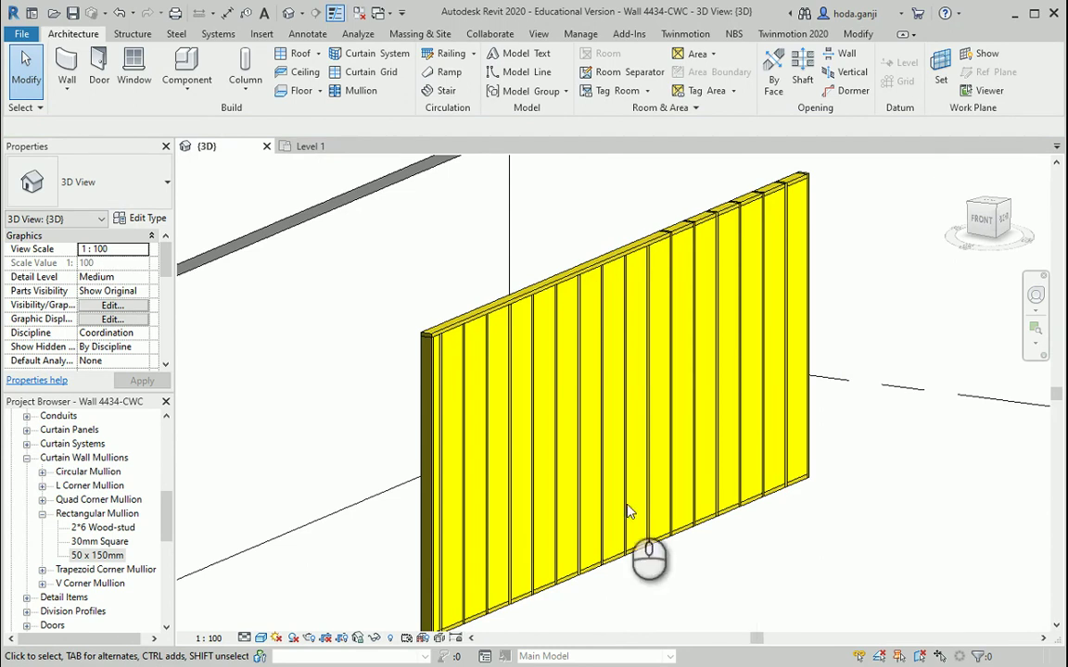
Step: Switch to the Level 1 plan and tile it beside the 3D view with WT
{"action": "left_click", "coordinate": [307, 146]}
{"action": "left_click", "coordinate": [322, 146]}
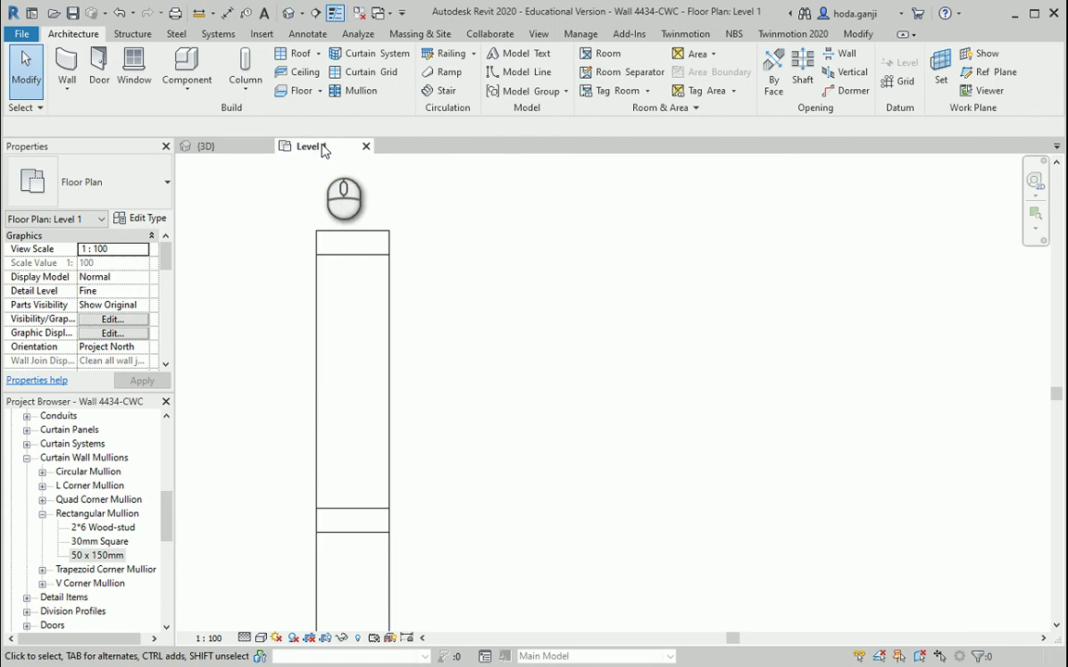
{"action": "key", "text": "w"}
{"action": "key", "text": "t"}
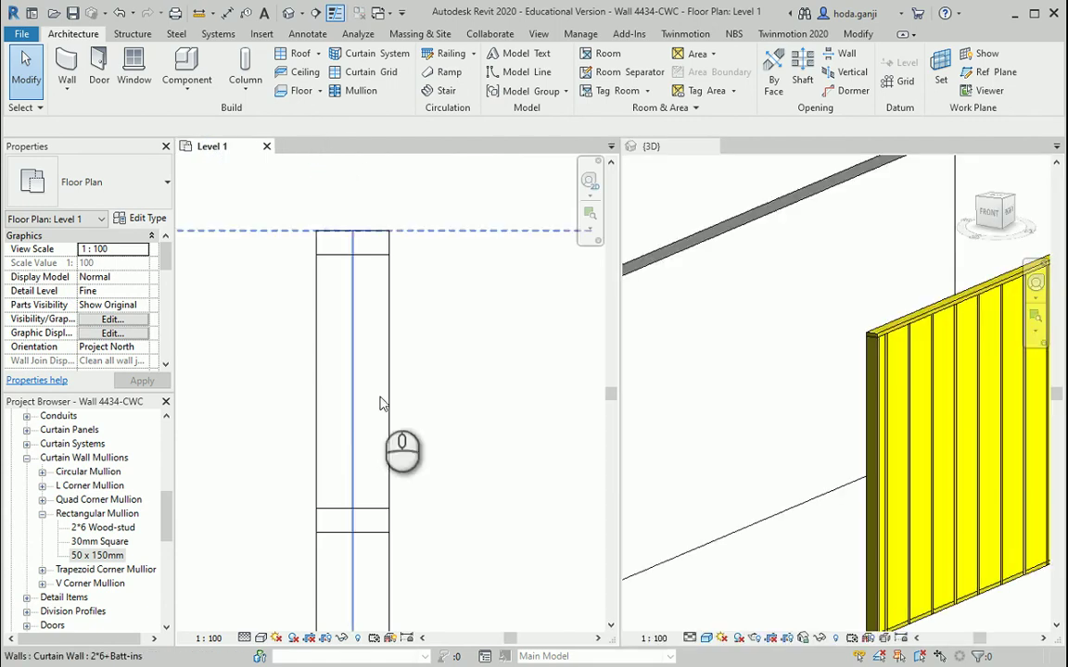
{"action": "scroll", "coordinate": [369, 425], "scroll_direction": "down", "scroll_amount": 4}
{"action": "scroll", "coordinate": [380, 354], "scroll_direction": "up", "scroll_amount": 2}
Step: In the Wall 4434 PDF, highlight the row '2x6 framing filled with R24 batt'
{"action": "key", "text": "alt+Tab"}
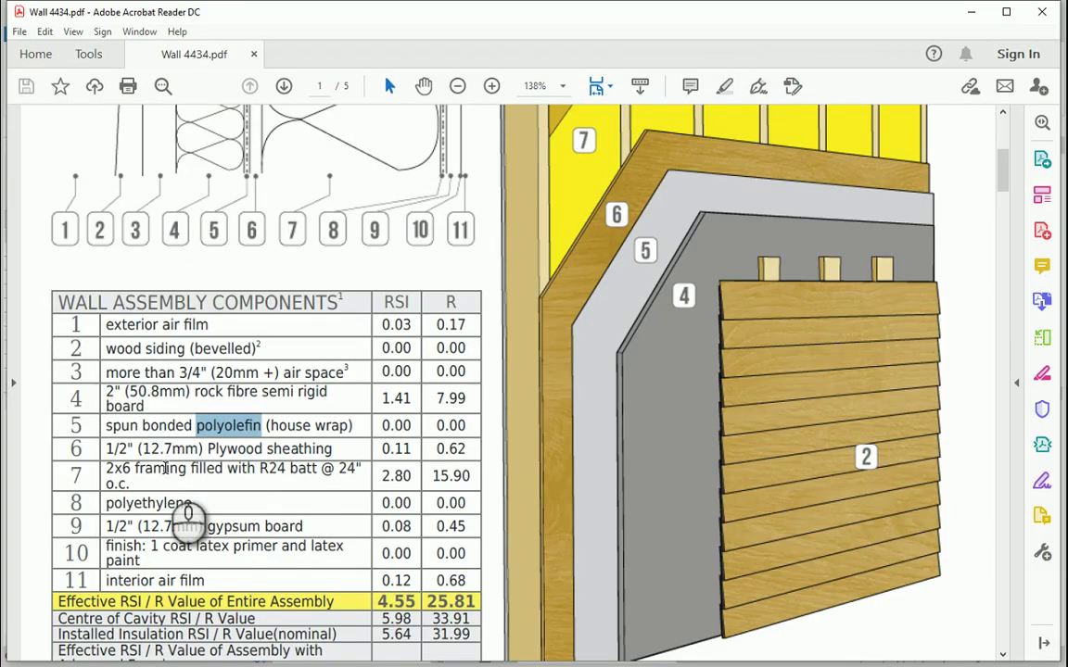
{"action": "left_click_drag", "start_coordinate": [107, 472], "coordinate": [332, 473]}
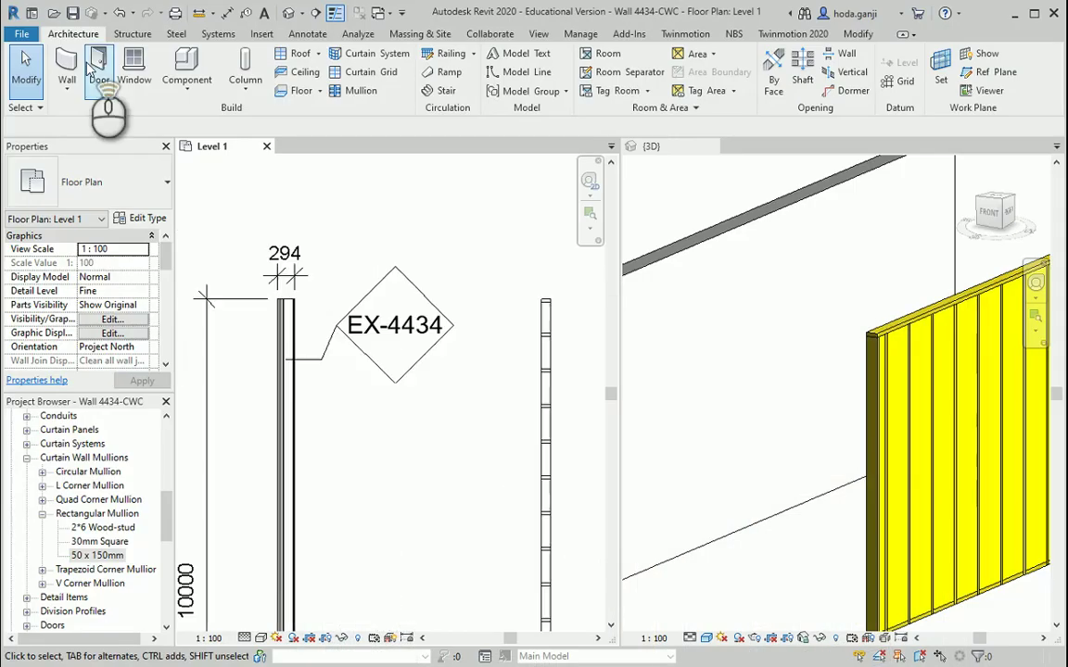
Step: Start an architectural wall with type Wall 4434 and duplicate it as Wall 4435-Ex
{"action": "left_click", "coordinate": [67, 86]}
{"action": "left_click", "coordinate": [112, 116]}
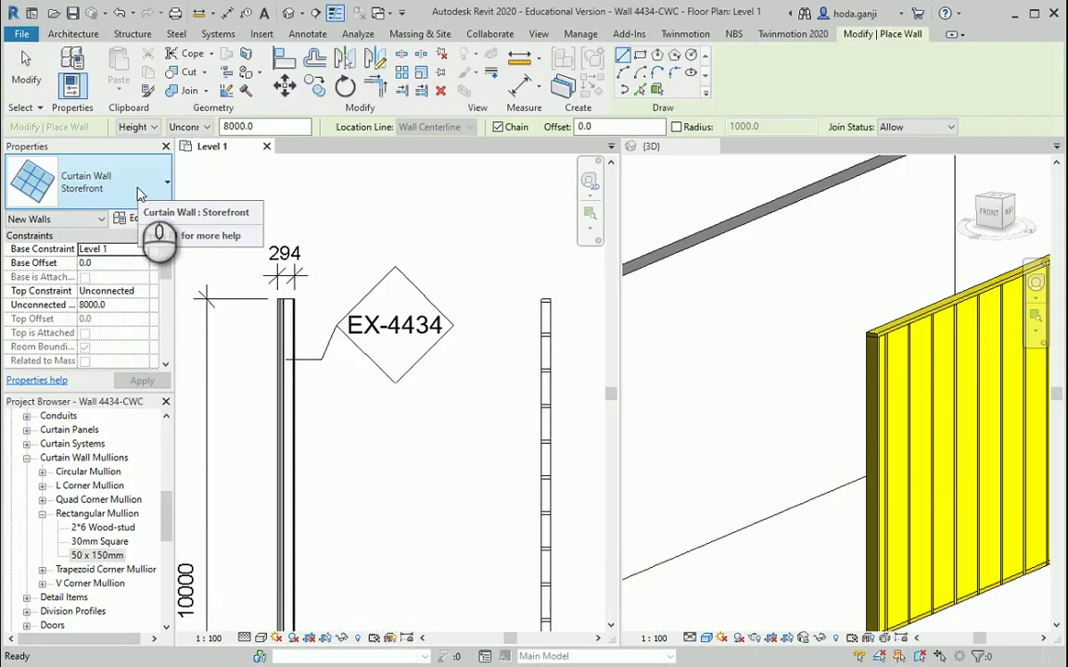
{"action": "left_click", "coordinate": [138, 191]}
{"action": "scroll", "coordinate": [118, 362], "scroll_direction": "up", "scroll_amount": 1}
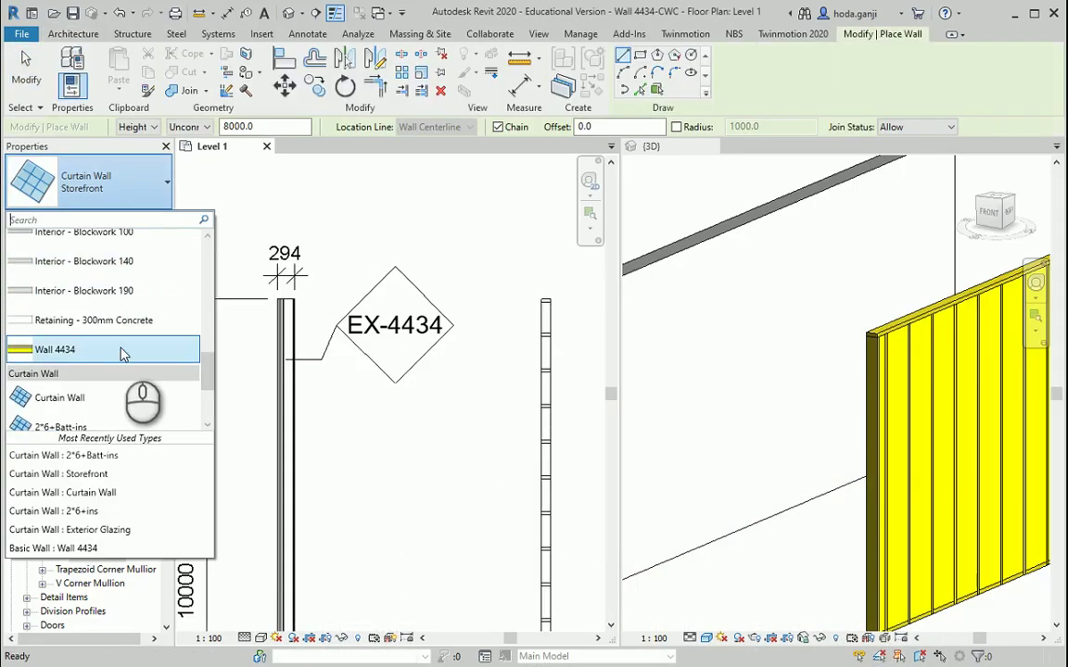
{"action": "left_click", "coordinate": [120, 350]}
{"action": "left_click", "coordinate": [141, 218]}
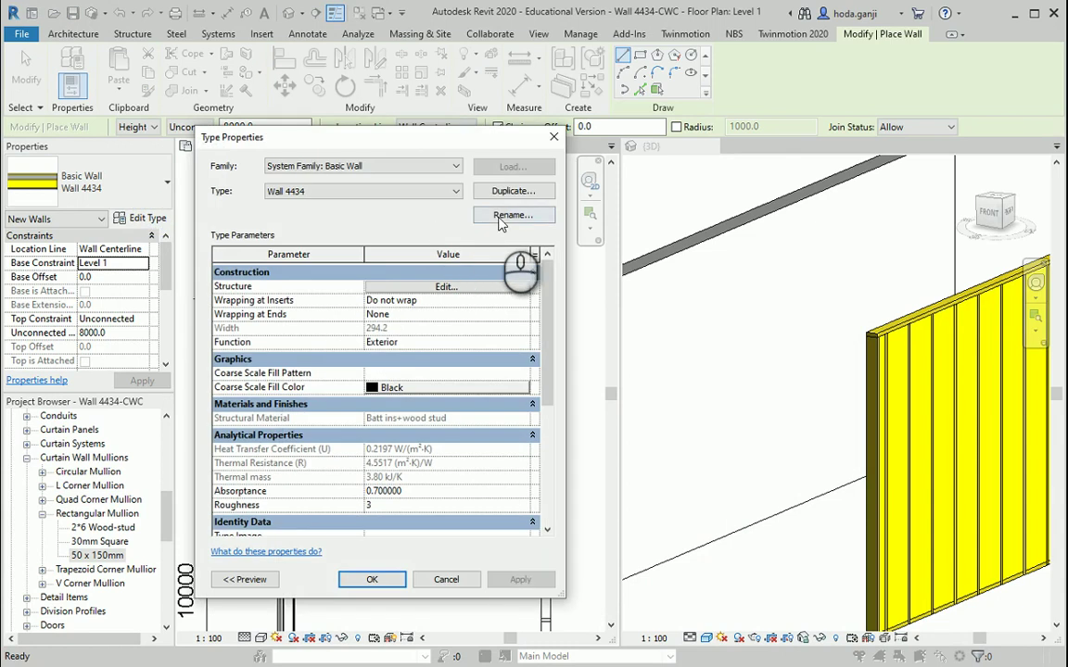
{"action": "left_click", "coordinate": [510, 190]}
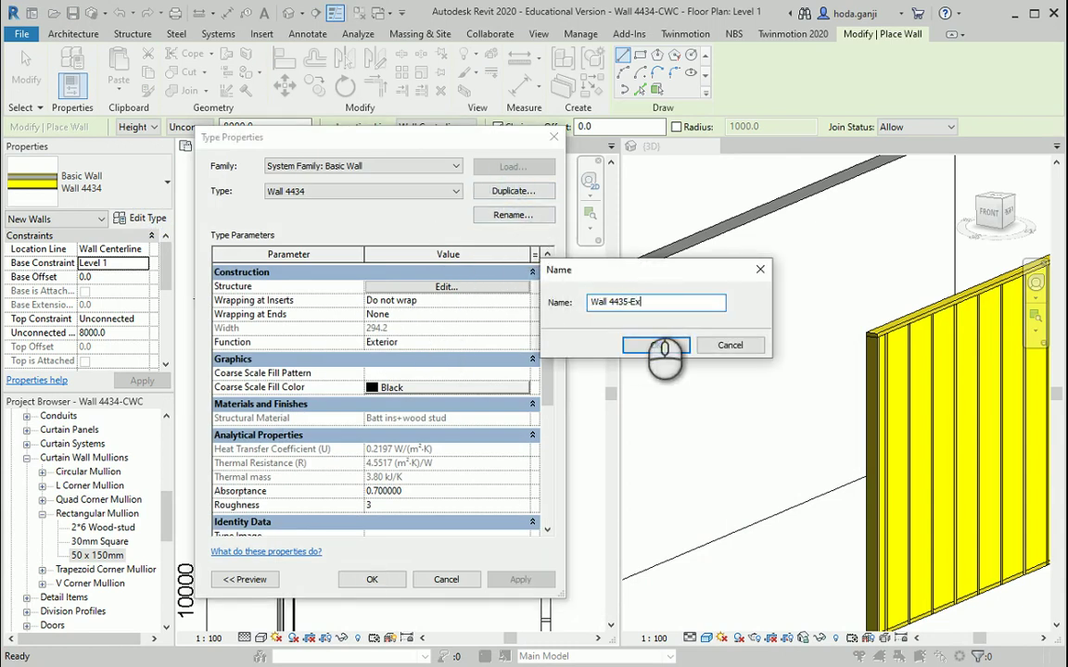
{"action": "left_click", "coordinate": [658, 346]}
{"action": "left_click_drag", "start_coordinate": [385, 138], "coordinate": [446, 131]}
Step: Delete the polyethylene, gypsum wallboard, white cladding and interior air layers
{"action": "left_click", "coordinate": [483, 280]}
{"action": "scroll", "coordinate": [408, 320], "scroll_direction": "down", "scroll_amount": 3}
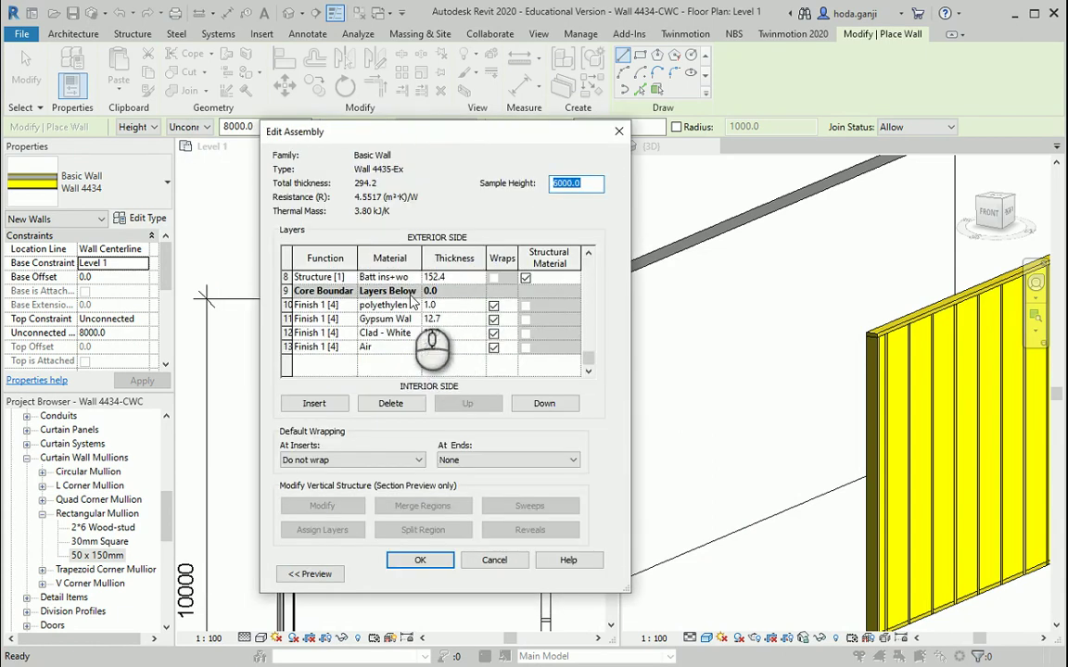
{"action": "left_click", "coordinate": [287, 276]}
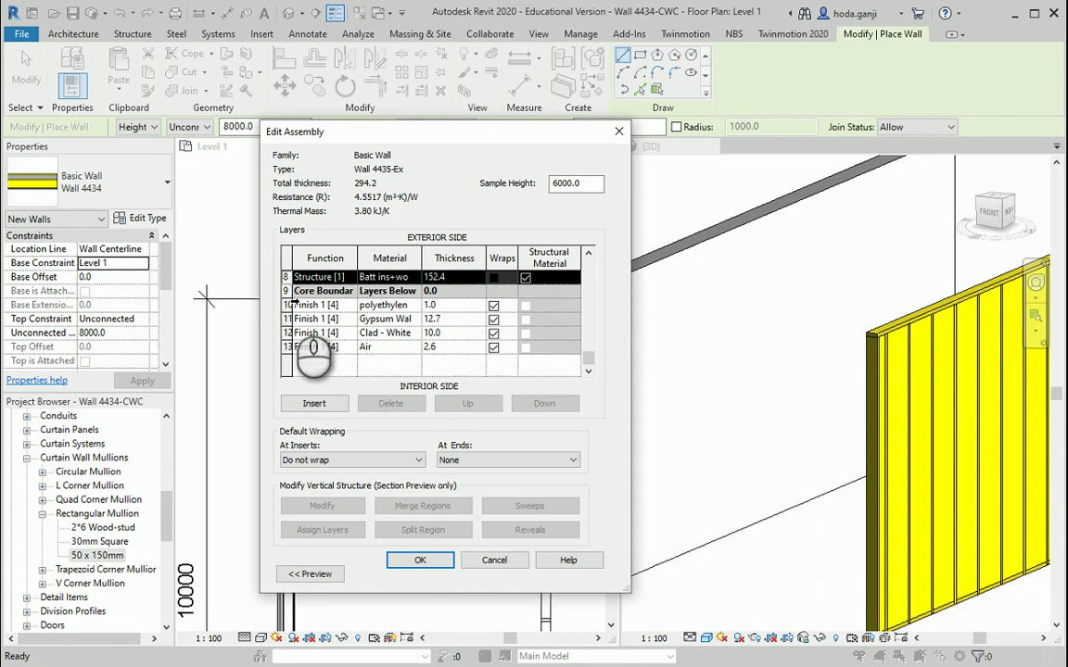
{"action": "left_click", "coordinate": [287, 305]}
{"action": "left_click", "coordinate": [393, 405]}
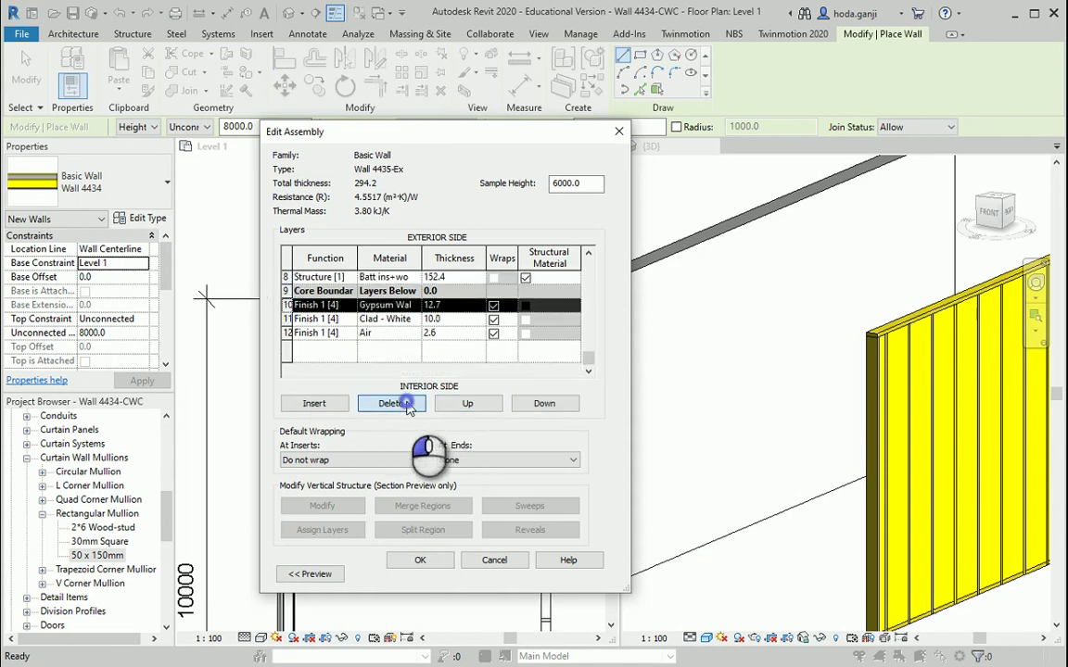
{"action": "left_click", "coordinate": [393, 405]}
{"action": "left_click", "coordinate": [393, 405]}
{"action": "left_click", "coordinate": [393, 405]}
{"action": "scroll", "coordinate": [361, 278], "scroll_direction": "up", "scroll_amount": 1}
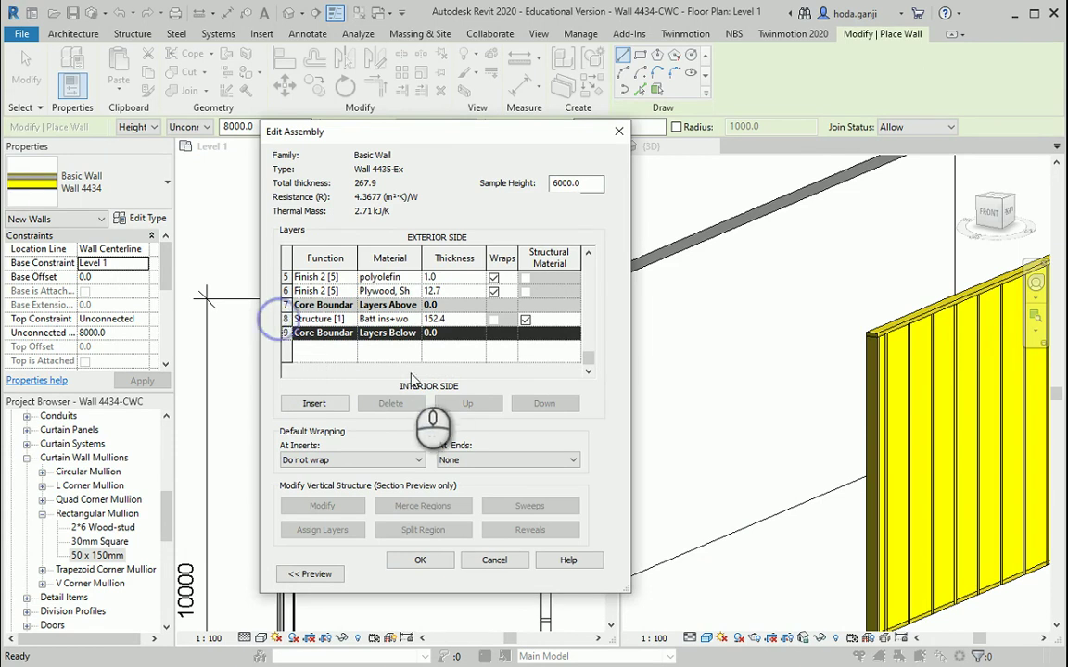
Step: Move the plywood into the core as Structure [1], delete the batt layer, and confirm
{"action": "left_click", "coordinate": [293, 319]}
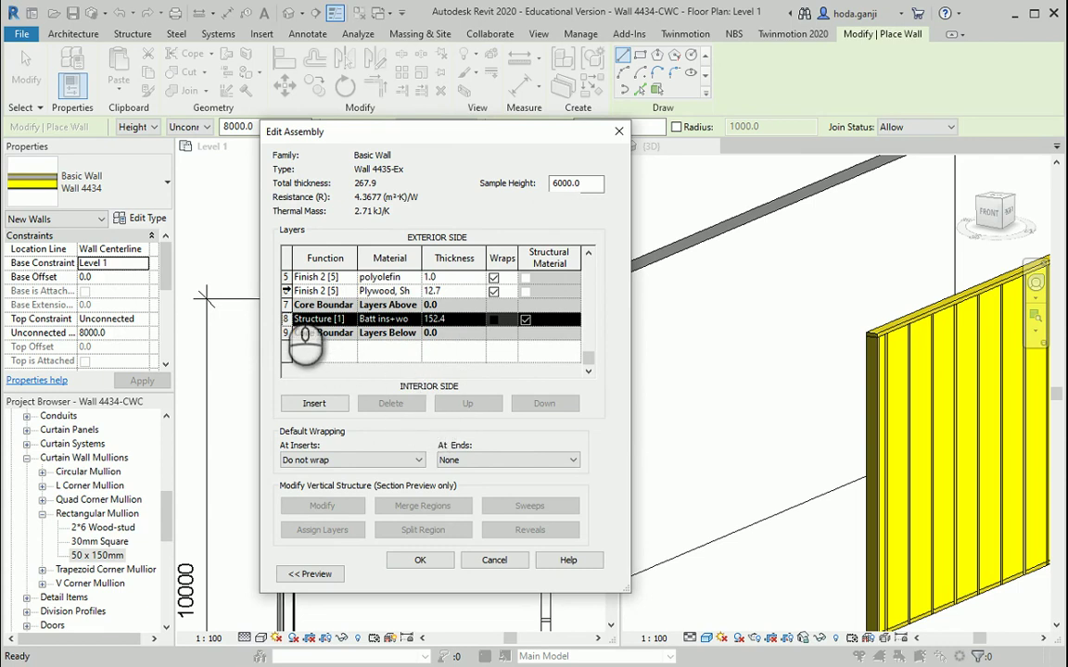
{"action": "left_click", "coordinate": [286, 291]}
{"action": "left_click", "coordinate": [545, 404]}
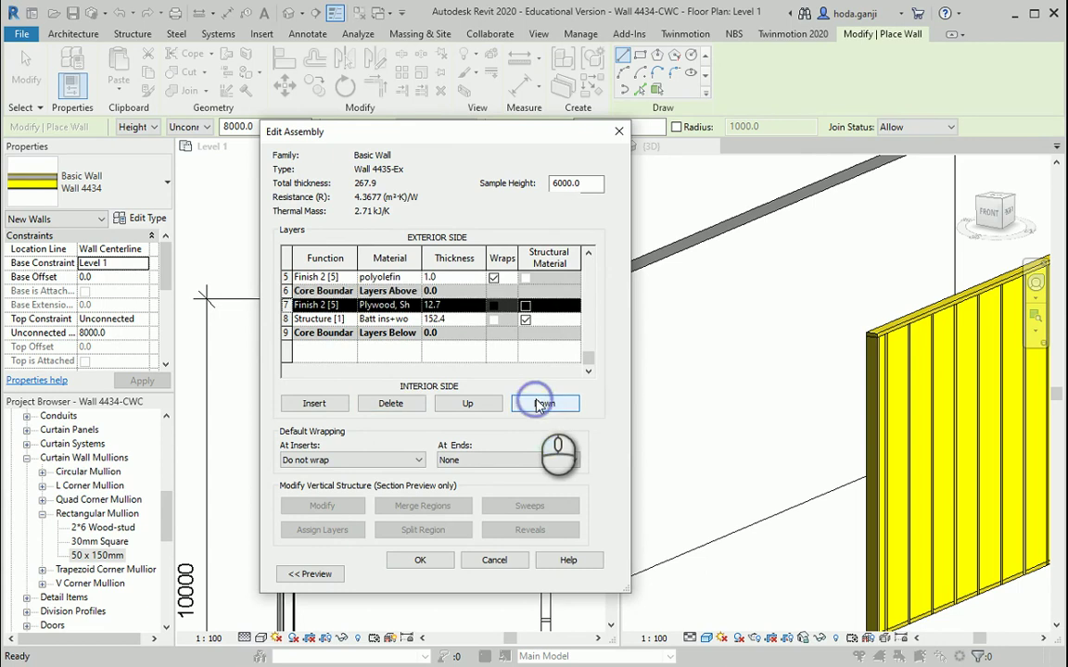
{"action": "left_click", "coordinate": [350, 305]}
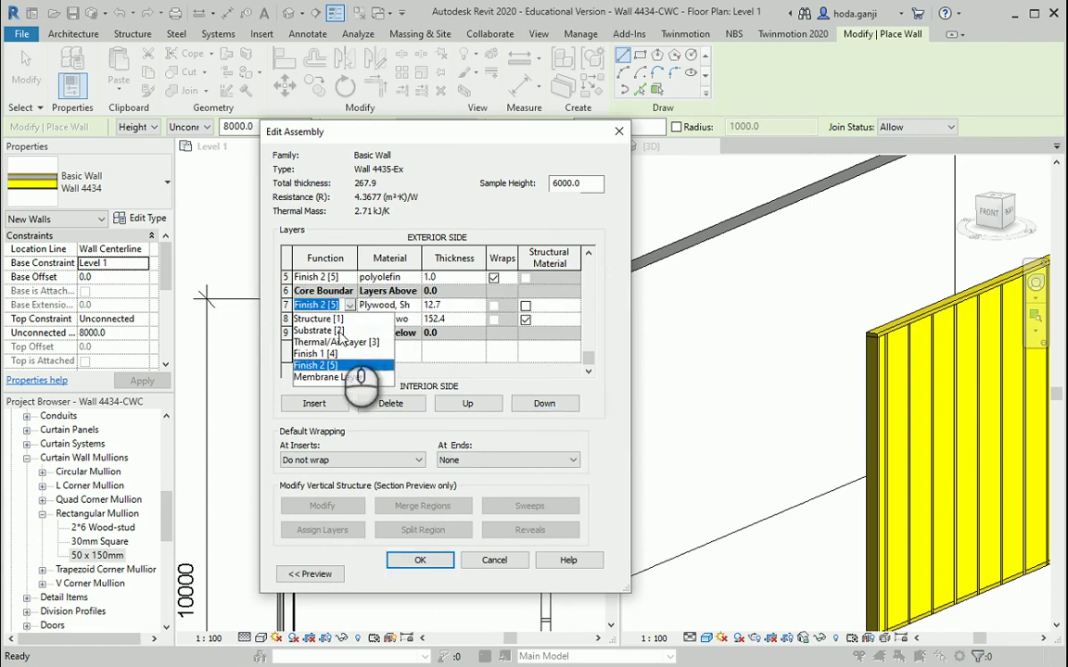
{"action": "left_click", "coordinate": [326, 319]}
{"action": "left_click", "coordinate": [287, 319]}
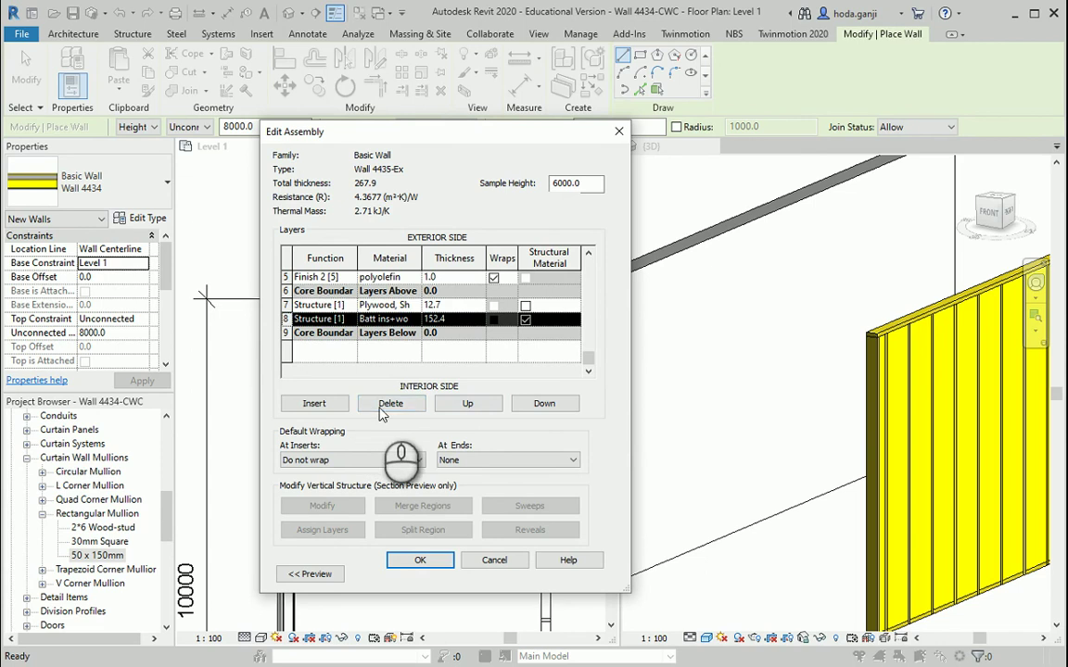
{"action": "left_click", "coordinate": [410, 406]}
{"action": "scroll", "coordinate": [463, 345], "scroll_direction": "up", "scroll_amount": 2}
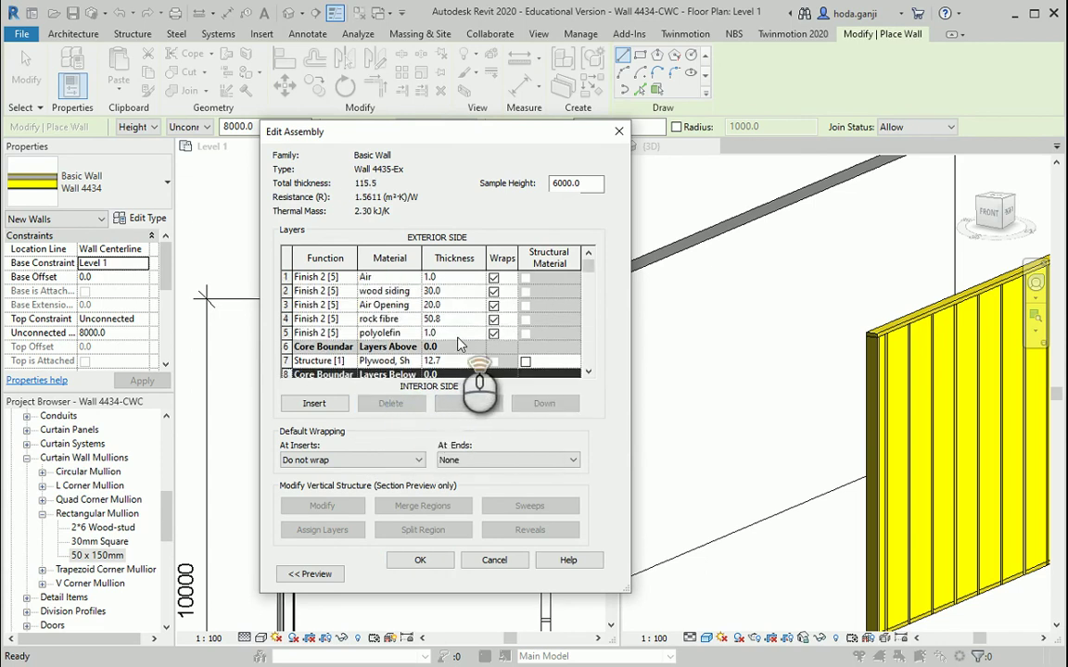
{"action": "scroll", "coordinate": [467, 327], "scroll_direction": "down", "scroll_amount": 2}
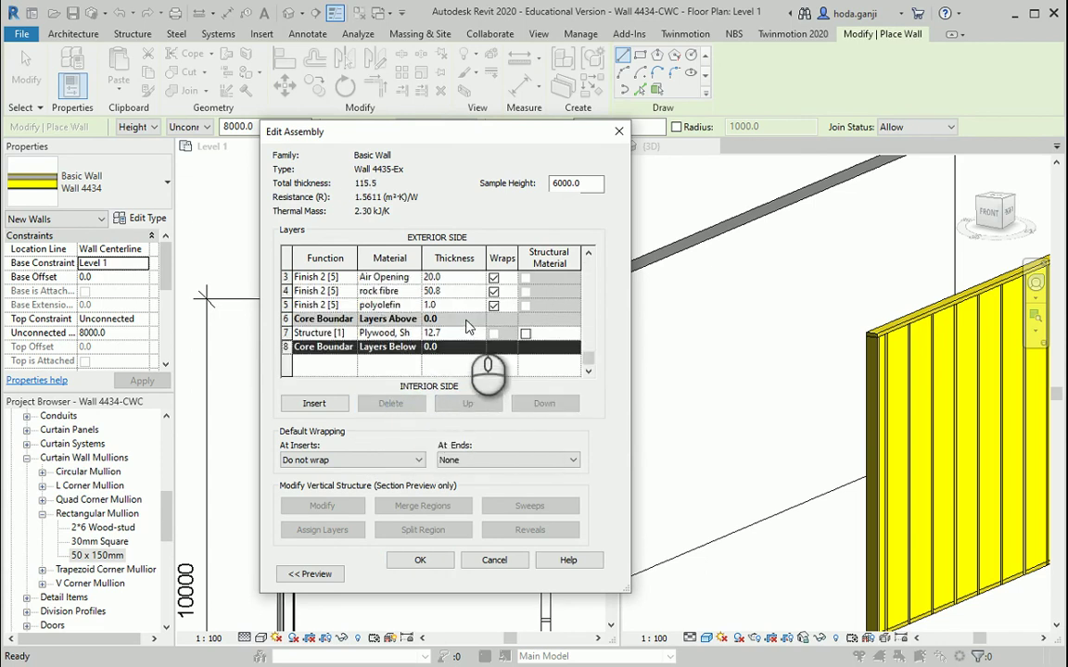
{"action": "scroll", "coordinate": [467, 327], "scroll_direction": "up", "scroll_amount": 2}
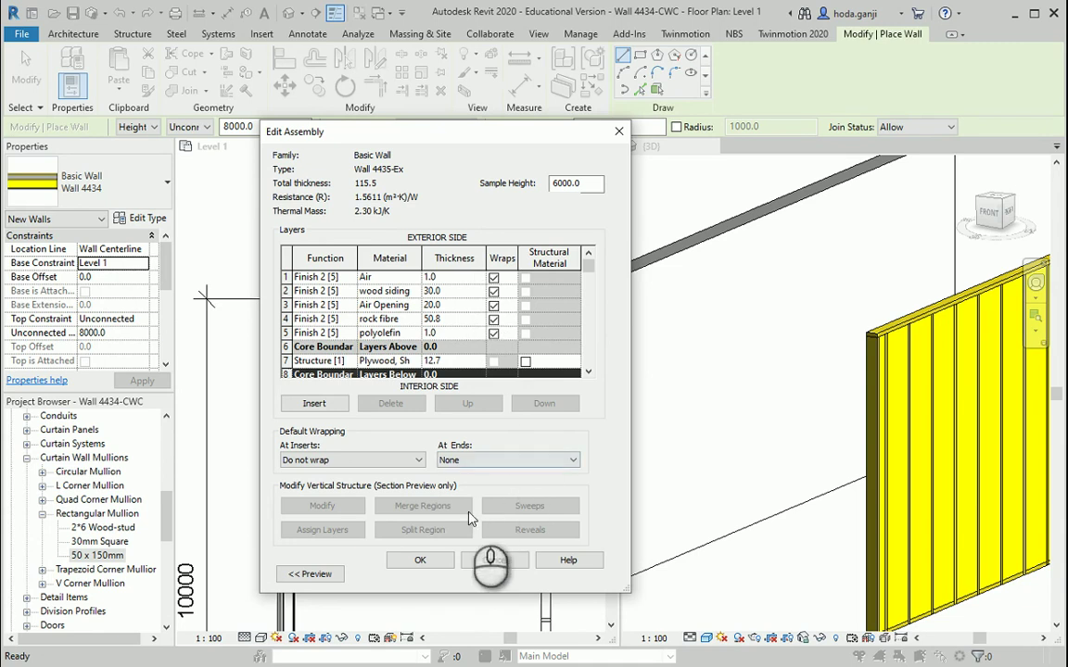
{"action": "left_click", "coordinate": [309, 574]}
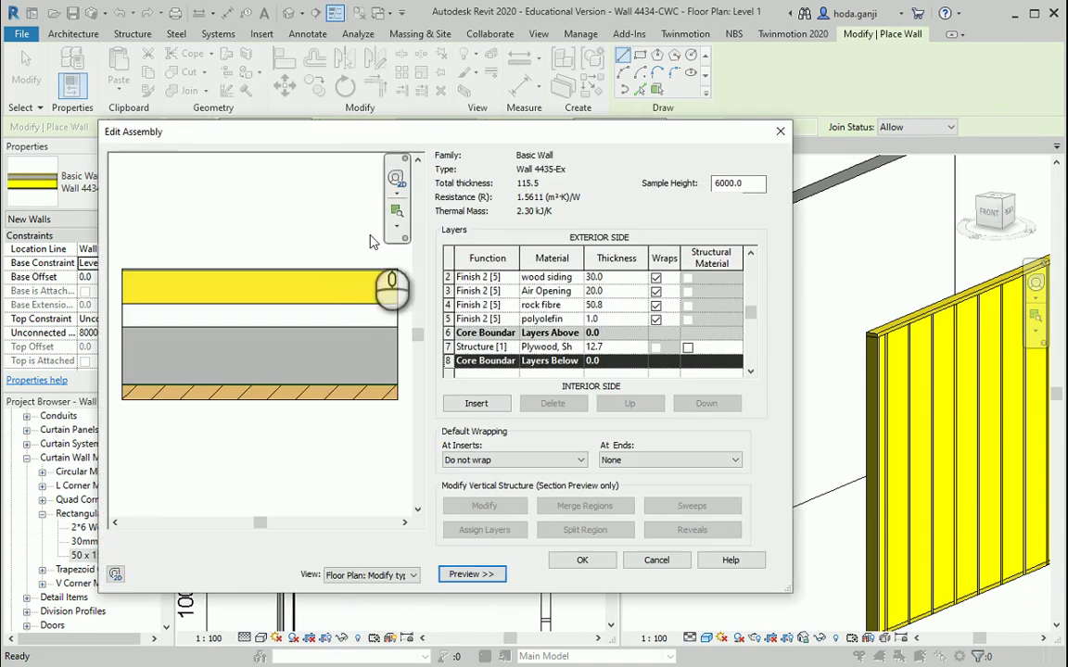
{"action": "left_click", "coordinate": [583, 560]}
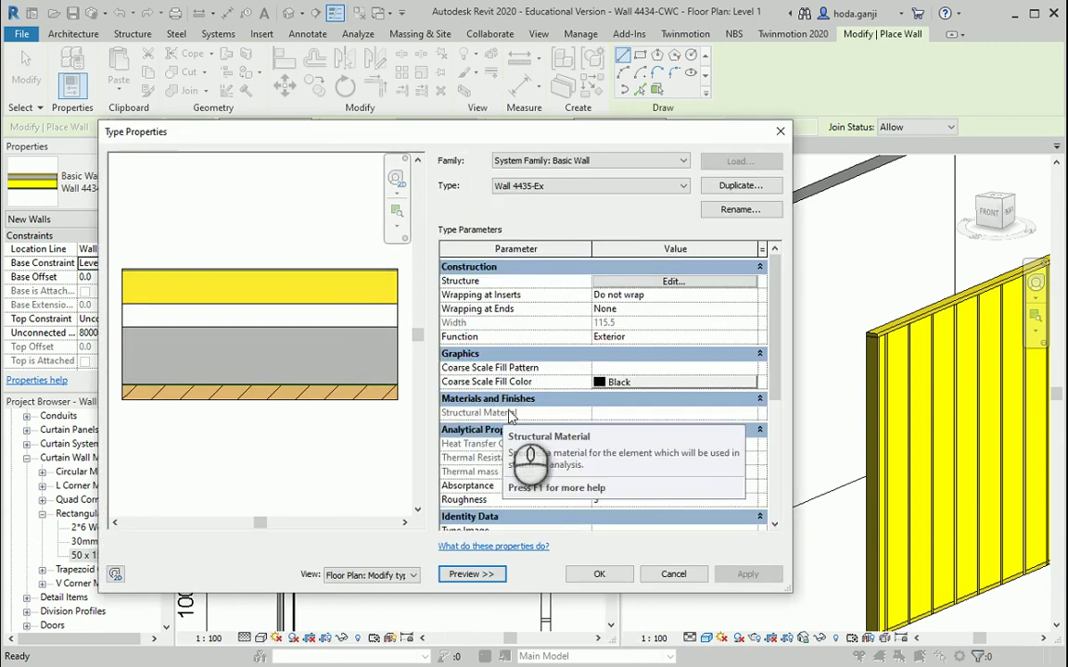
Step: Draw Wall 4435-Ex from the mullion endpoint with location line set to Finish Face: Interior
{"action": "left_click", "coordinate": [599, 574]}
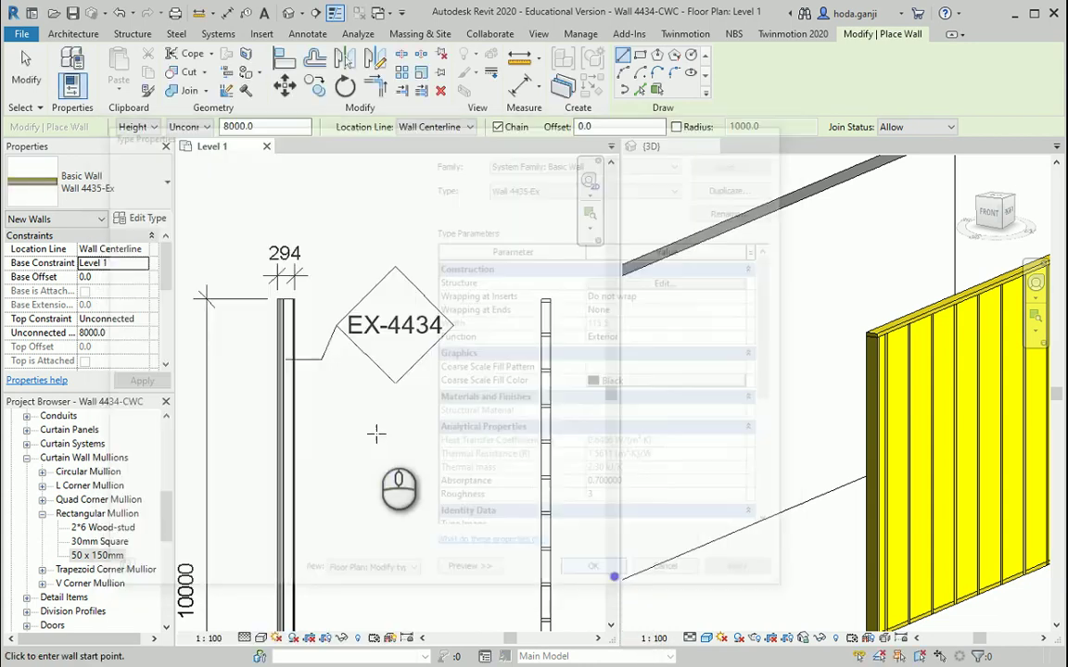
{"action": "scroll", "coordinate": [508, 285], "scroll_direction": "up", "scroll_amount": 1}
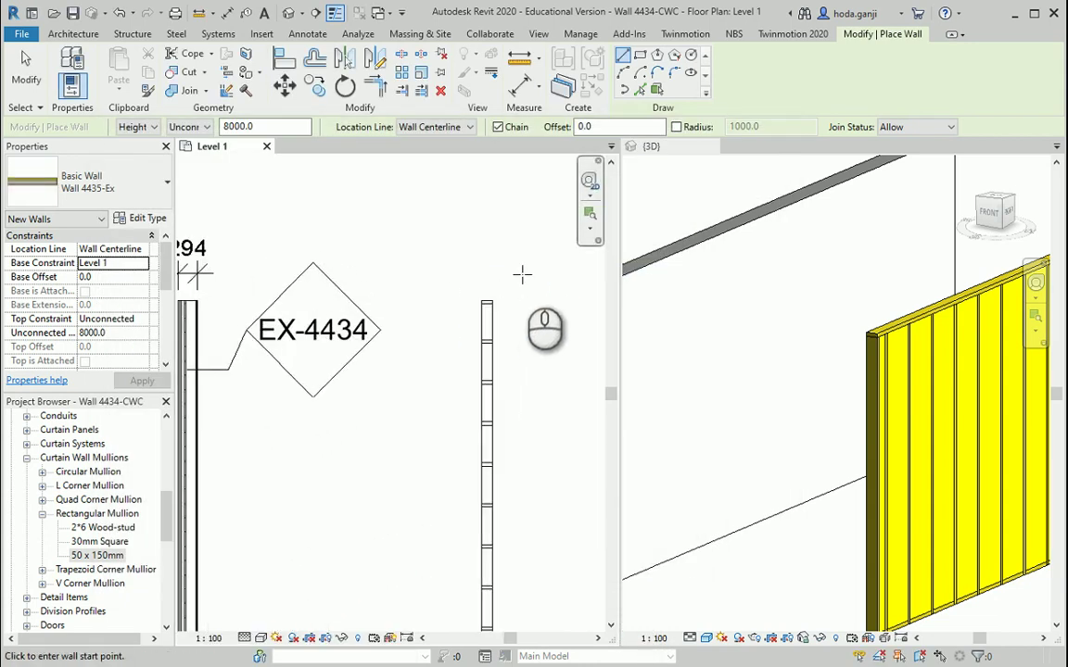
{"action": "scroll", "coordinate": [514, 308], "scroll_direction": "up", "scroll_amount": 1}
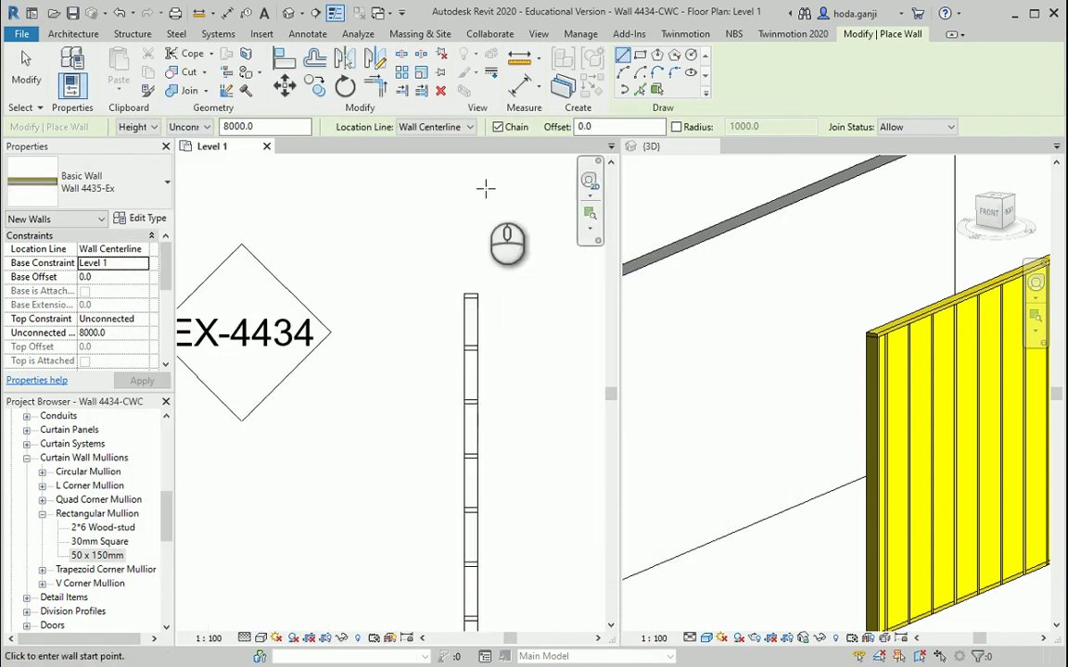
{"action": "left_click", "coordinate": [468, 129]}
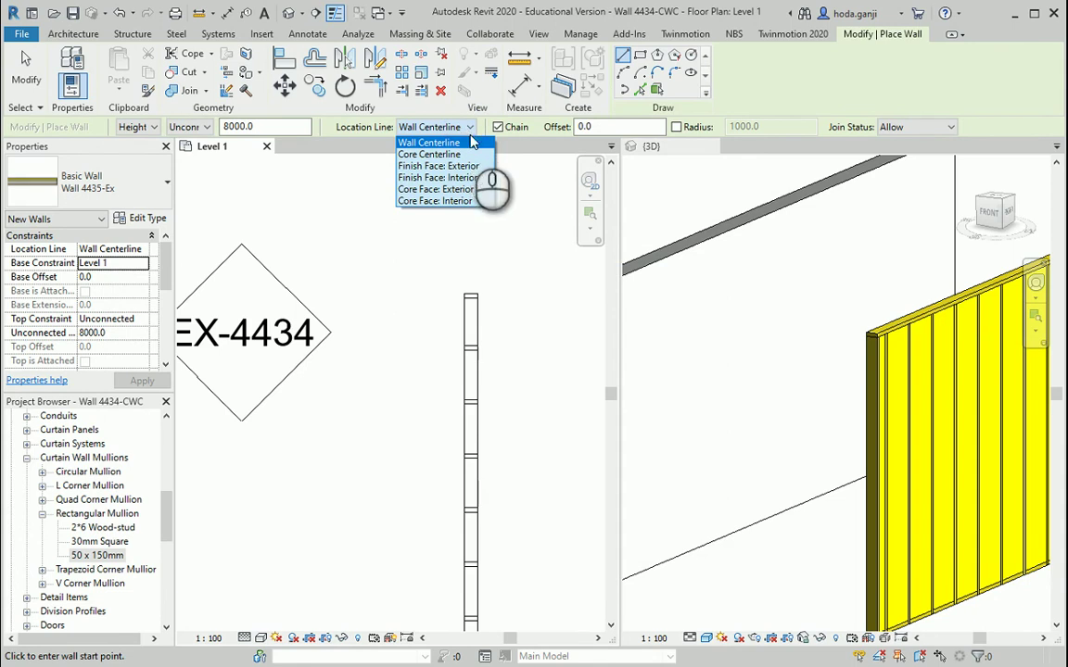
{"action": "left_click", "coordinate": [454, 178]}
{"action": "scroll", "coordinate": [460, 314], "scroll_direction": "up", "scroll_amount": 3}
{"action": "scroll", "coordinate": [461, 314], "scroll_direction": "up", "scroll_amount": 3}
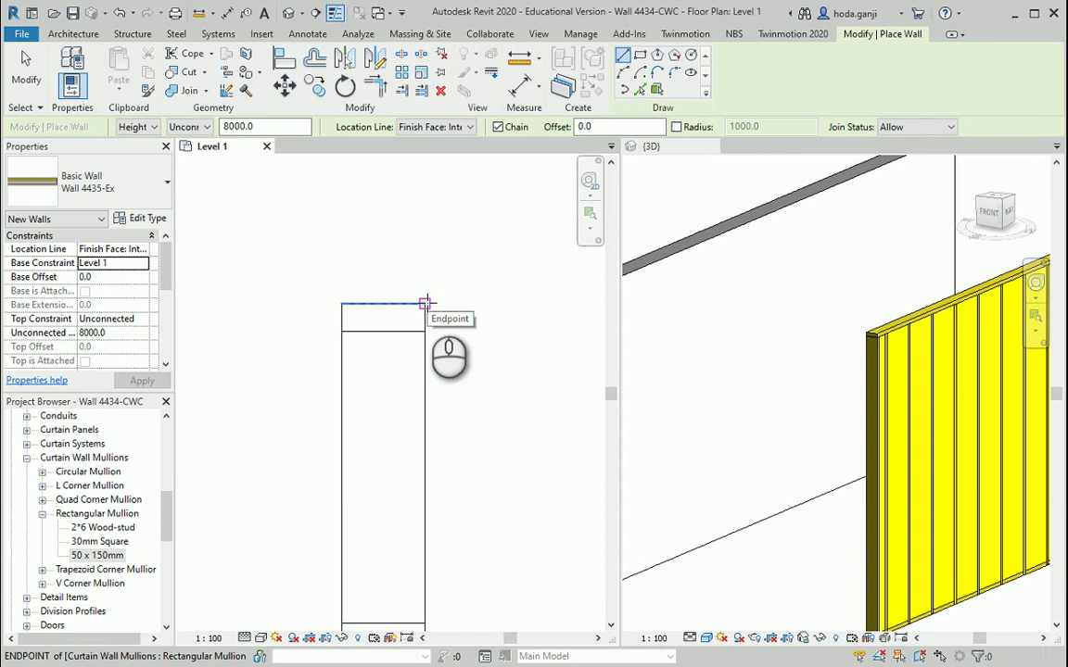
{"action": "left_click", "coordinate": [425, 303]}
{"action": "scroll", "coordinate": [460, 290], "scroll_direction": "down", "scroll_amount": 5}
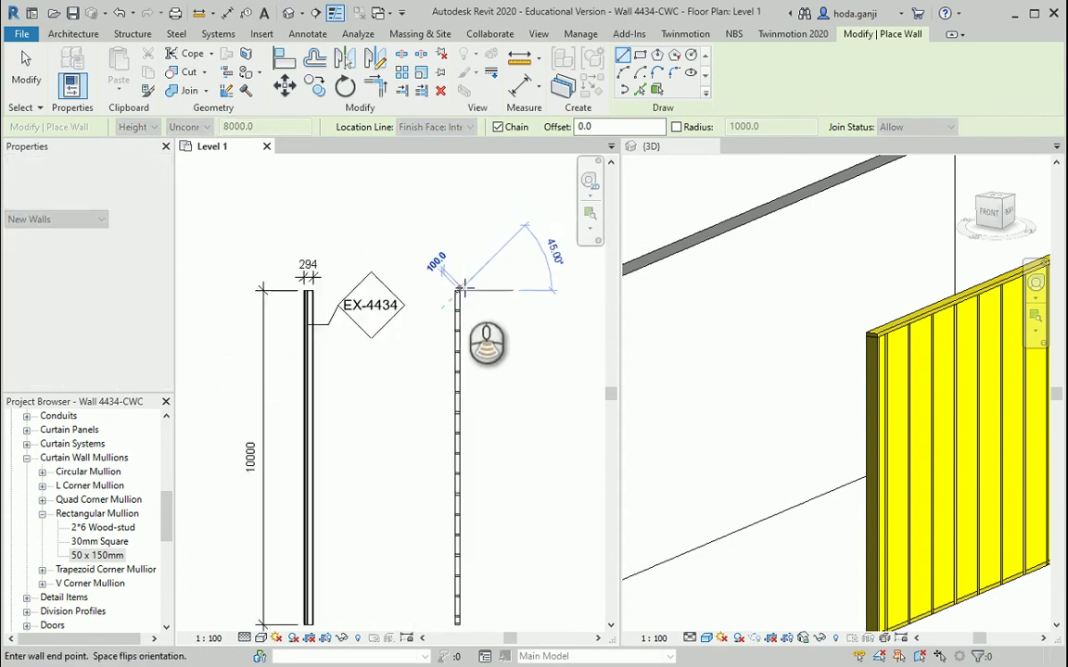
{"action": "scroll", "coordinate": [464, 292], "scroll_direction": "up", "scroll_amount": 5}
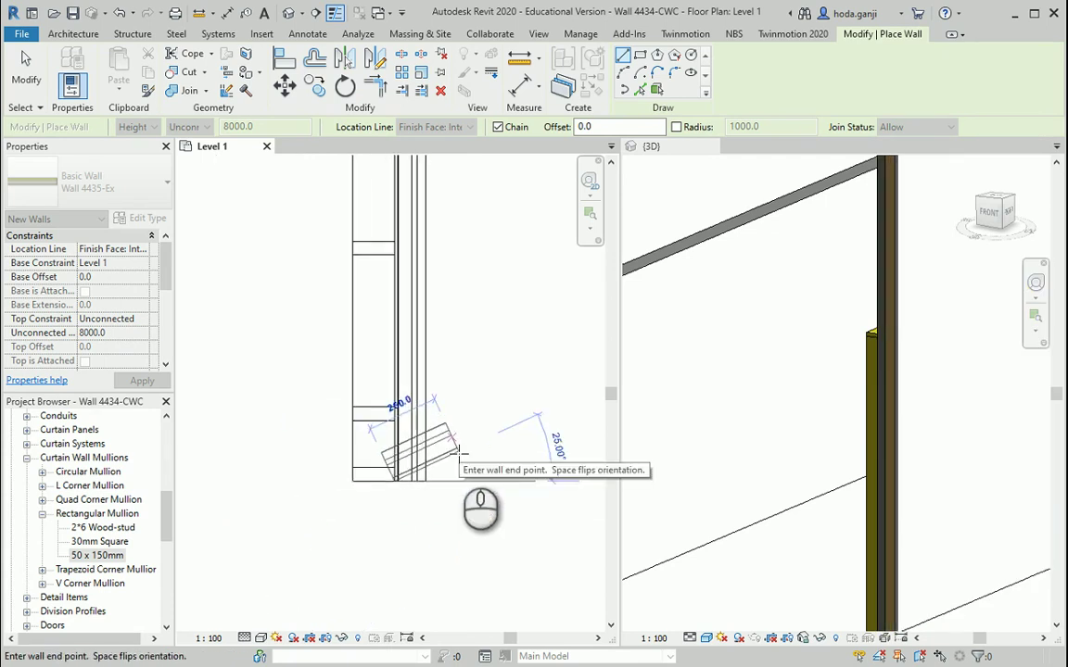
{"action": "key", "text": "Escape"}
{"action": "scroll", "coordinate": [460, 460], "scroll_direction": "down", "scroll_amount": 3}
{"action": "key", "text": "Escape"}
Step: Set the exterior wall's Top Constraint to Up to level: Level 2
{"action": "left_click", "coordinate": [429, 424]}
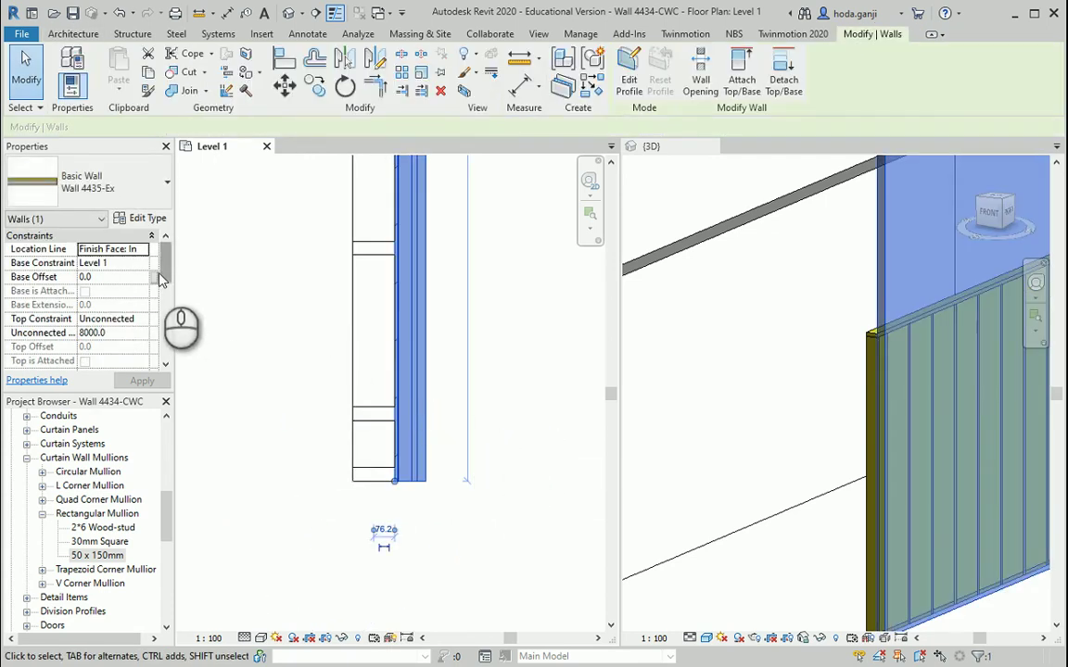
{"action": "left_click", "coordinate": [140, 319]}
{"action": "left_click", "coordinate": [112, 355]}
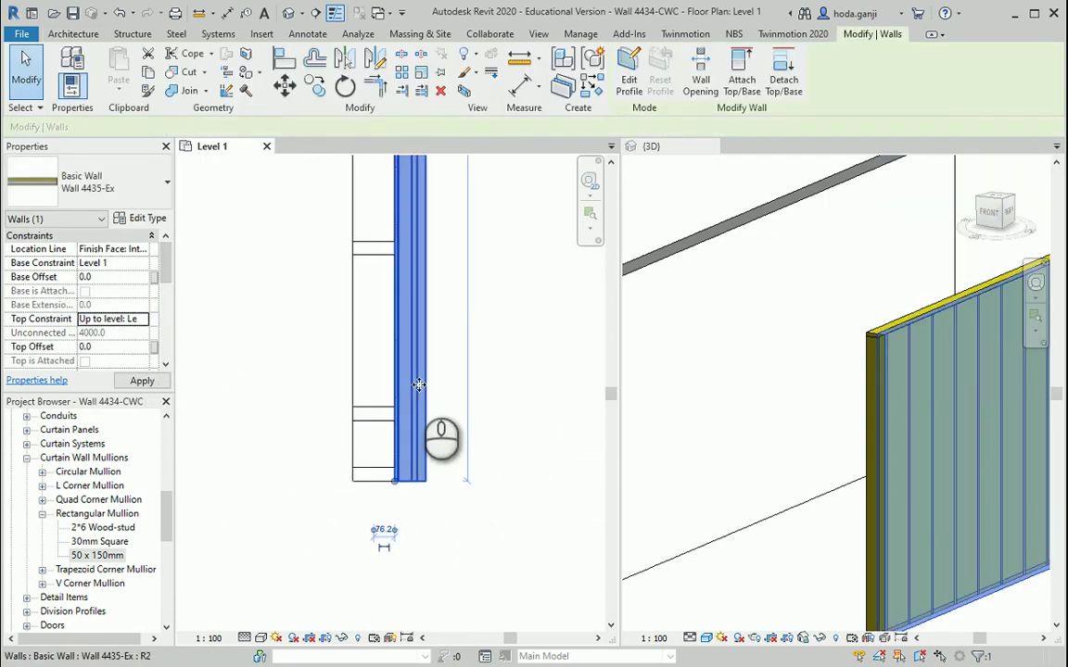
{"action": "left_click", "coordinate": [831, 440]}
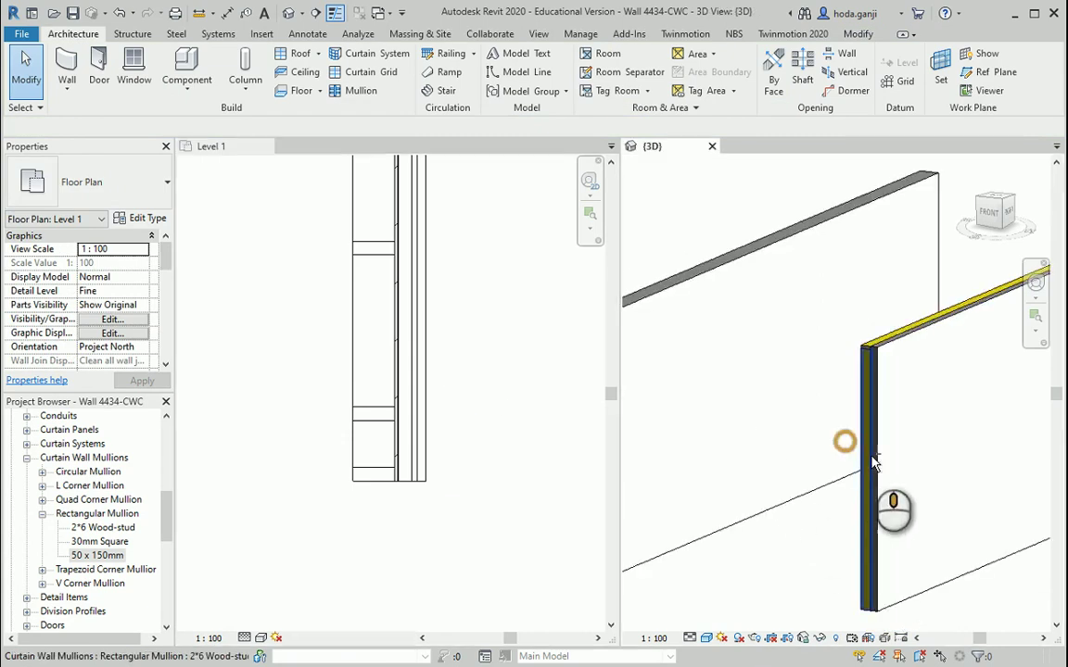
Step: Start an architectural wall with type Wall 4434 and duplicate it as Wall 4435-IN
{"action": "scroll", "coordinate": [830, 548], "scroll_direction": "up", "scroll_amount": 2}
{"action": "scroll", "coordinate": [816, 482], "scroll_direction": "down", "scroll_amount": 2}
{"action": "middle_click_drag", "start_coordinate": [816, 482], "coordinate": [932, 435], "text": "shift"}
{"action": "scroll", "coordinate": [882, 391], "scroll_direction": "up", "scroll_amount": 2}
{"action": "scroll", "coordinate": [399, 417], "scroll_direction": "down", "scroll_amount": 4}
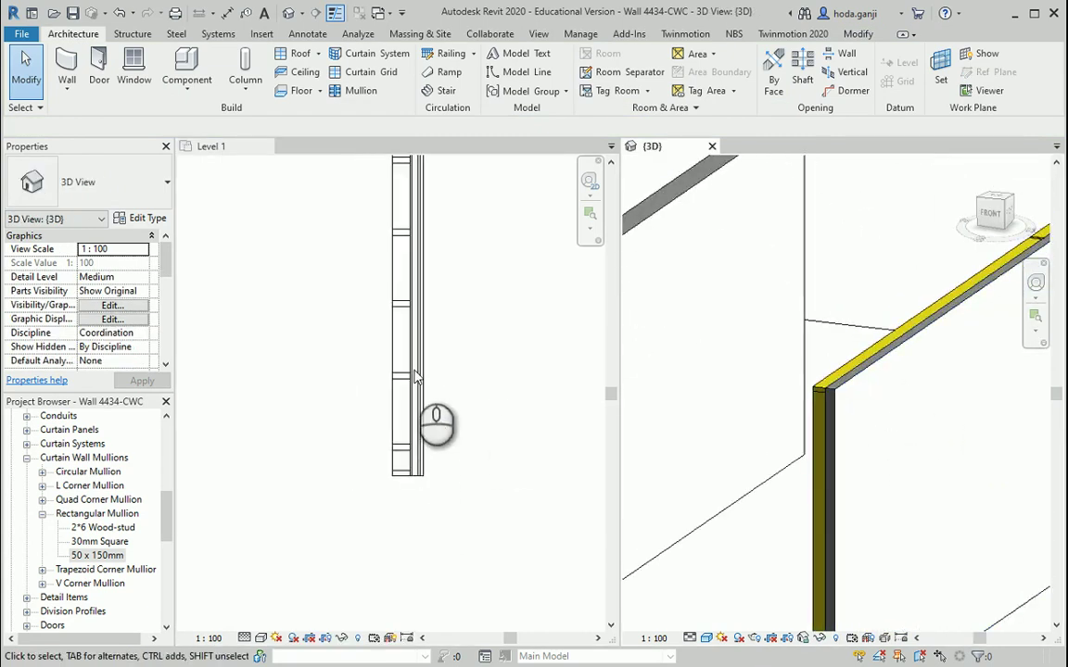
{"action": "scroll", "coordinate": [371, 222], "scroll_direction": "up", "scroll_amount": 4}
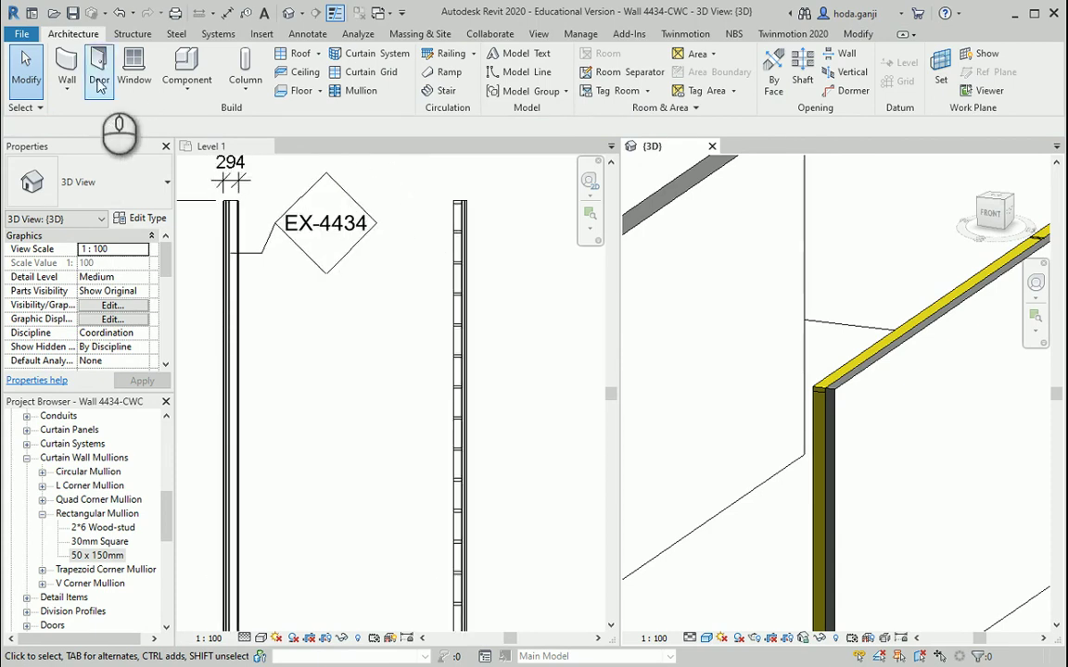
{"action": "left_click", "coordinate": [69, 83]}
{"action": "left_click", "coordinate": [109, 116]}
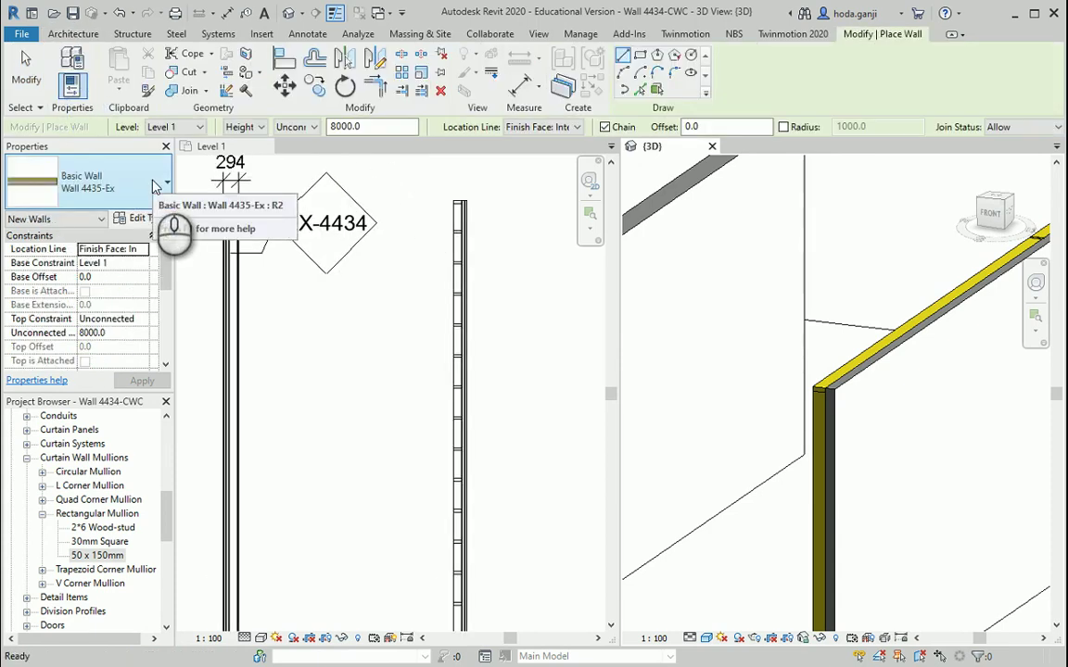
{"action": "left_click", "coordinate": [153, 185]}
{"action": "left_click", "coordinate": [158, 237]}
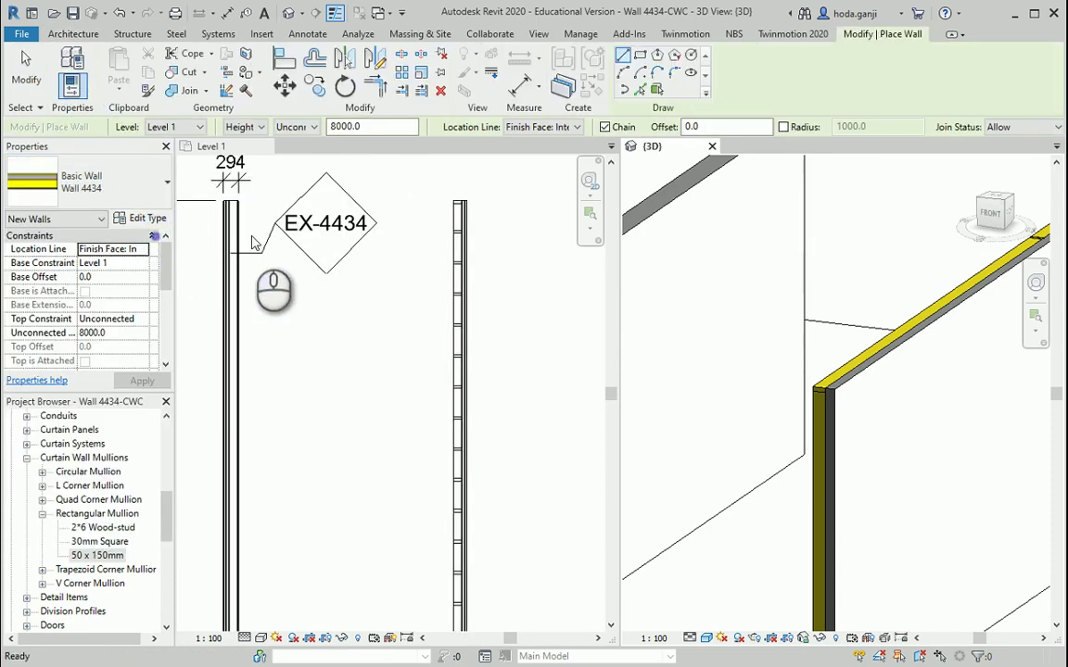
{"action": "left_click", "coordinate": [143, 219]}
{"action": "left_click", "coordinate": [739, 184]}
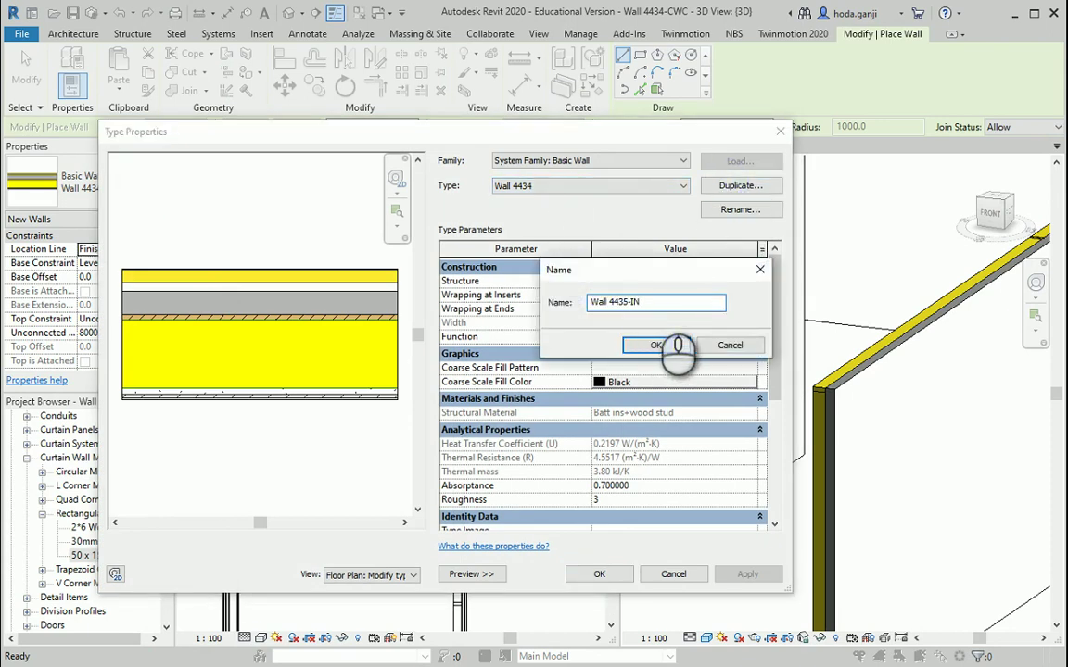
{"action": "left_click", "coordinate": [656, 345]}
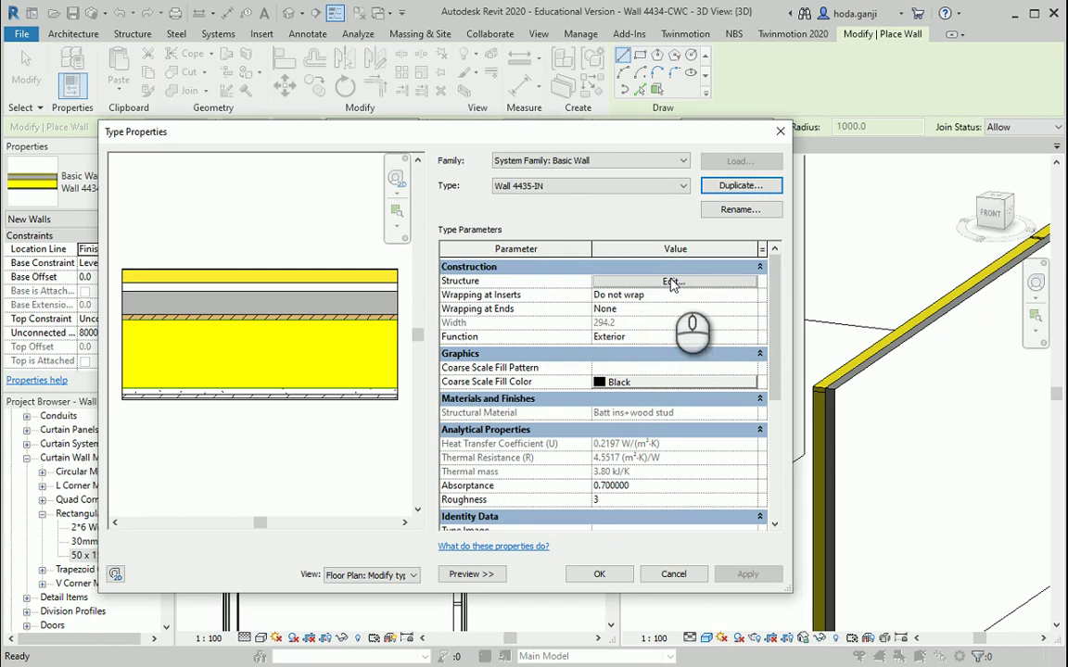
Step: In the layer structure, delete the exterior Air, wood siding, Air Opening, rock fibre, polyolefin and plywood layers
{"action": "left_click", "coordinate": [672, 282]}
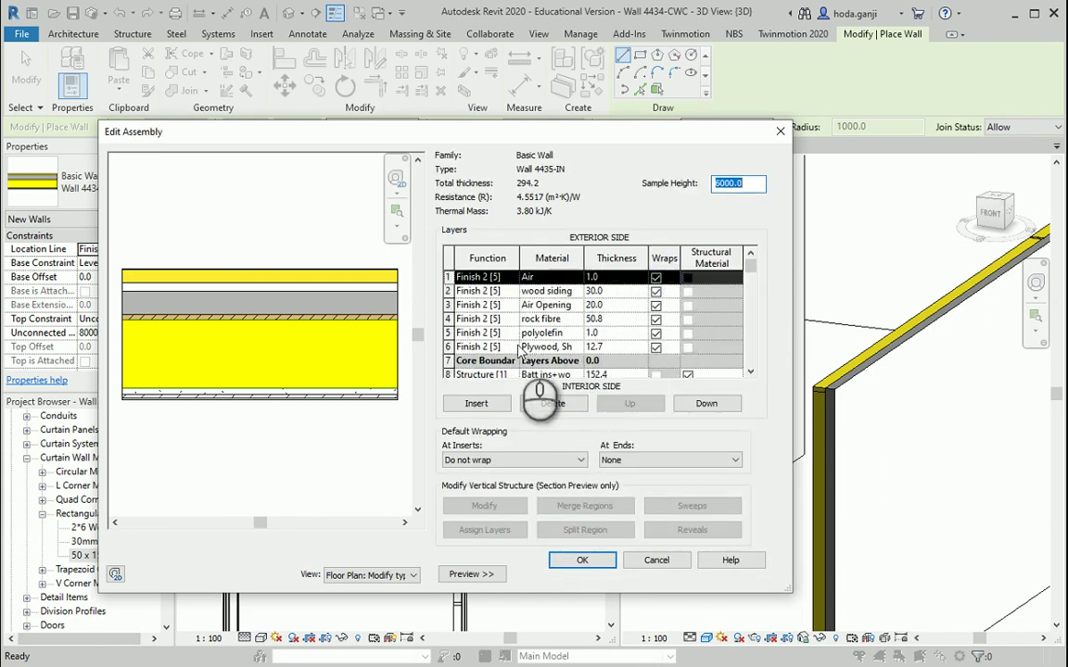
{"action": "left_click", "coordinate": [548, 411]}
{"action": "left_click", "coordinate": [548, 410]}
{"action": "left_click", "coordinate": [549, 410]}
{"action": "left_click", "coordinate": [549, 412]}
{"action": "left_click", "coordinate": [550, 411]}
{"action": "left_click", "coordinate": [550, 410]}
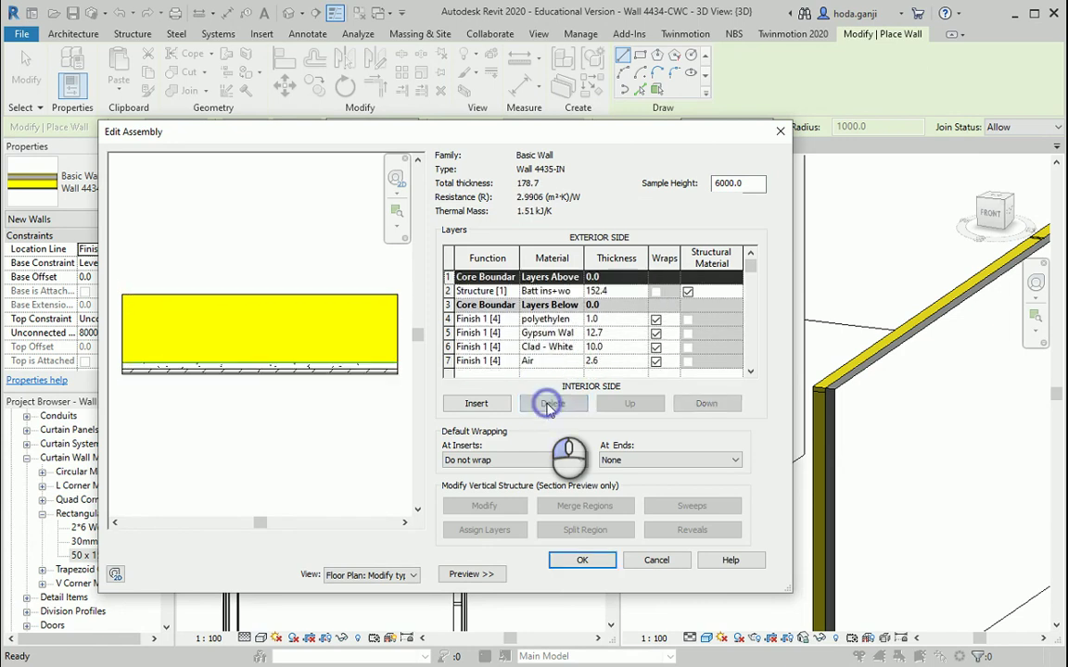
Step: Set the gypsum layer's function to Structure [1] and polyethylene to Finish 2 [5]
{"action": "left_click", "coordinate": [447, 291]}
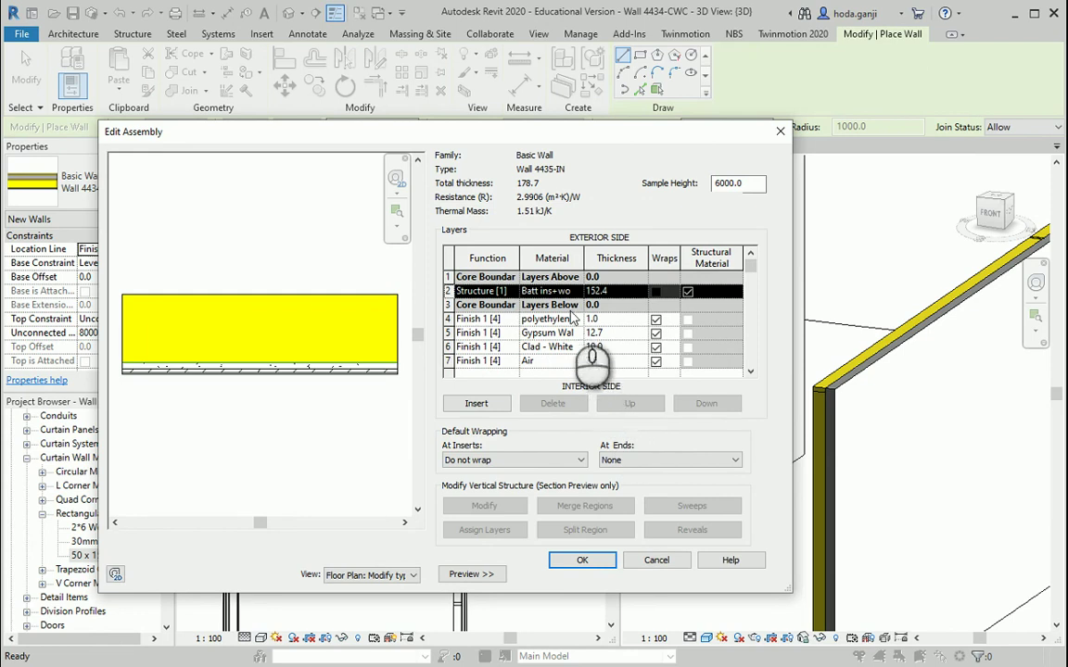
{"action": "left_click", "coordinate": [511, 336]}
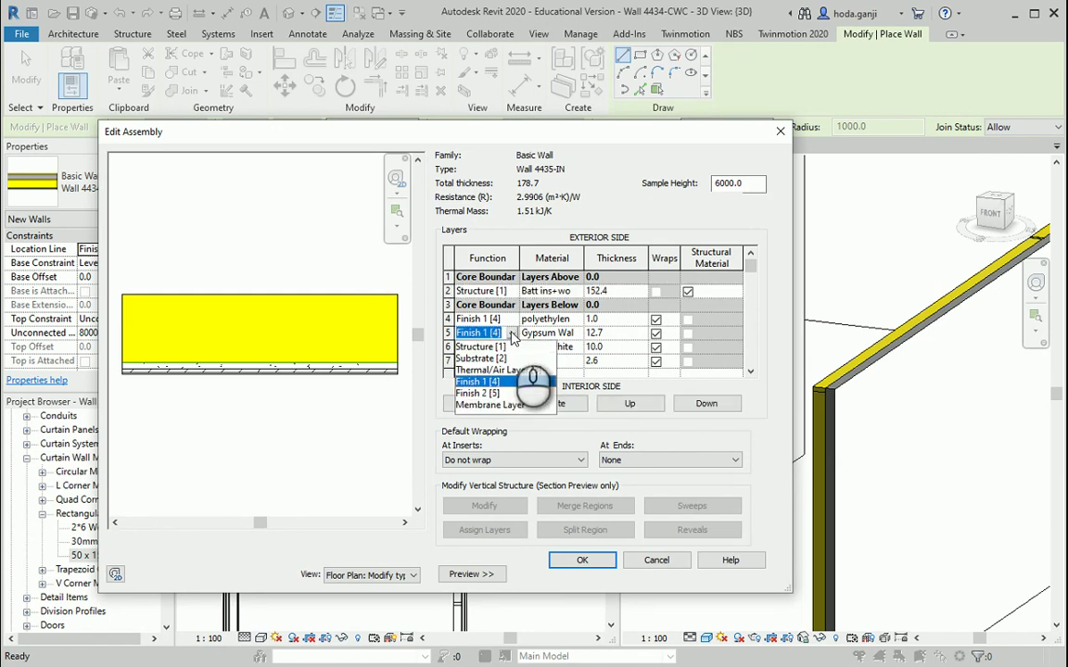
{"action": "left_click", "coordinate": [502, 348]}
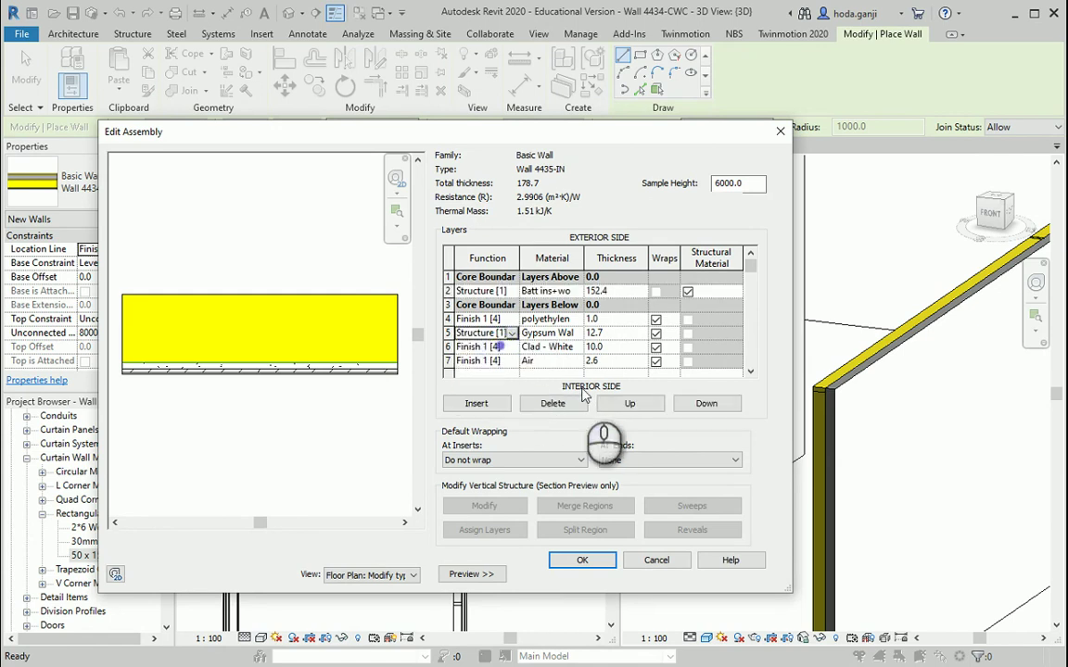
{"action": "left_click", "coordinate": [451, 319]}
{"action": "left_click", "coordinate": [478, 319]}
{"action": "left_click", "coordinate": [512, 319]}
{"action": "left_click", "coordinate": [494, 379]}
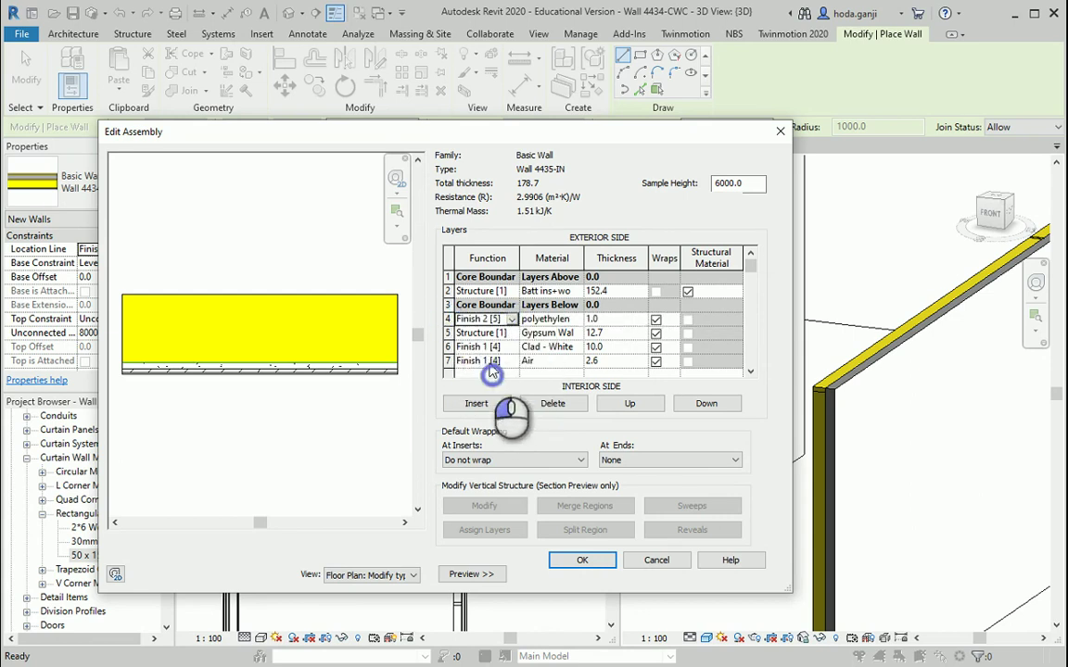
Step: Move polyethylene to the top and gypsum up two rows, delete the batt layer, and accept
{"action": "left_click", "coordinate": [449, 319]}
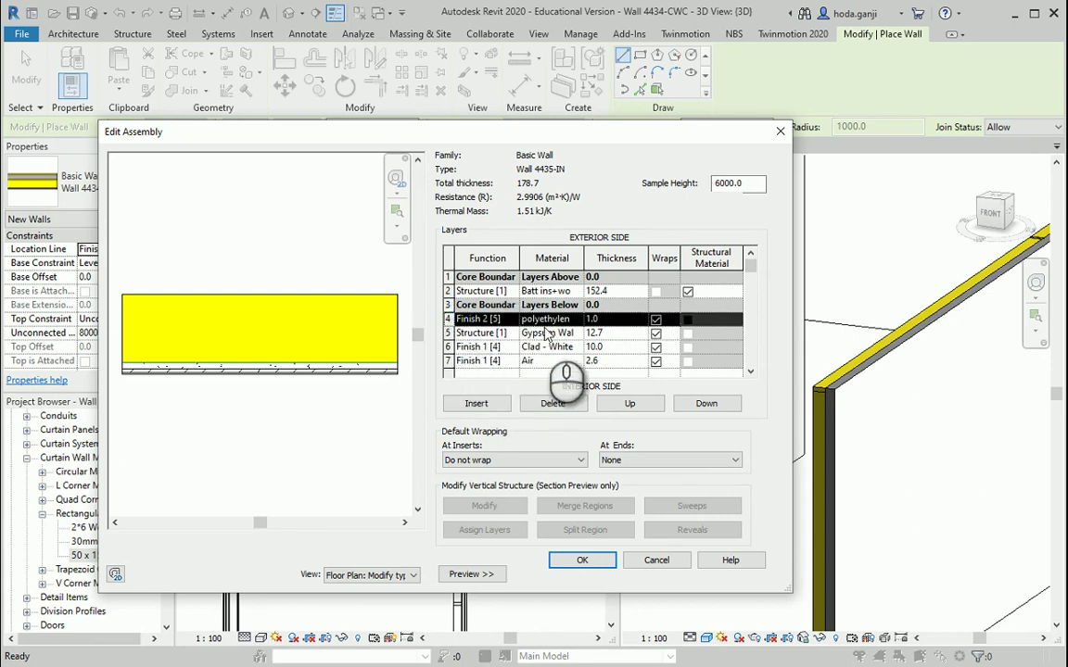
{"action": "left_click", "coordinate": [642, 405]}
{"action": "left_click", "coordinate": [642, 406]}
{"action": "left_click", "coordinate": [643, 407]}
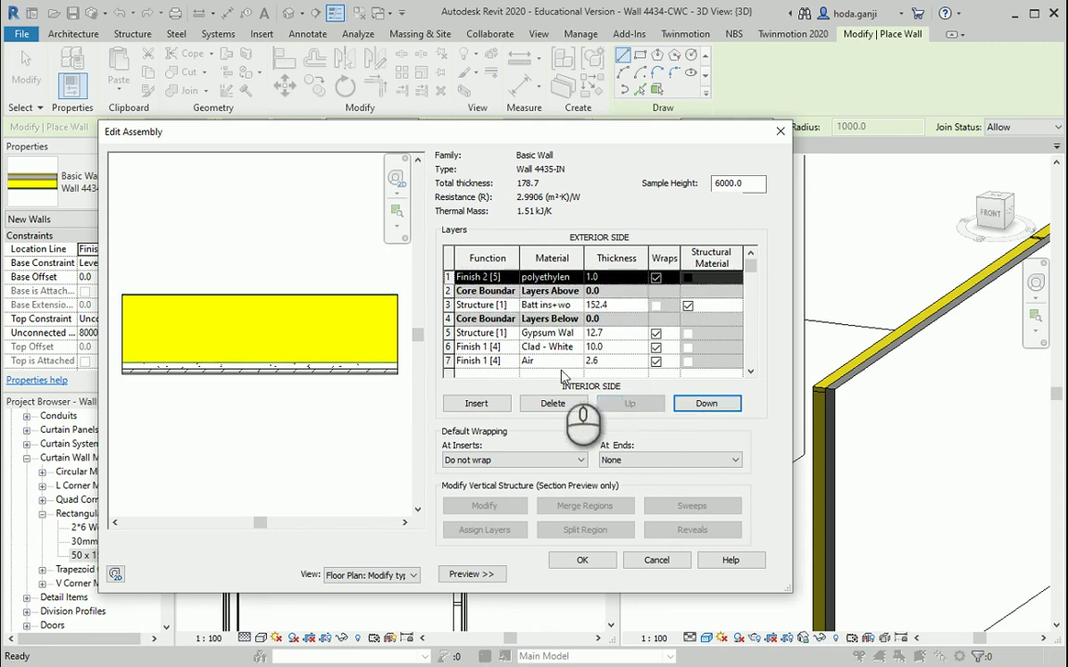
{"action": "left_click", "coordinate": [449, 334]}
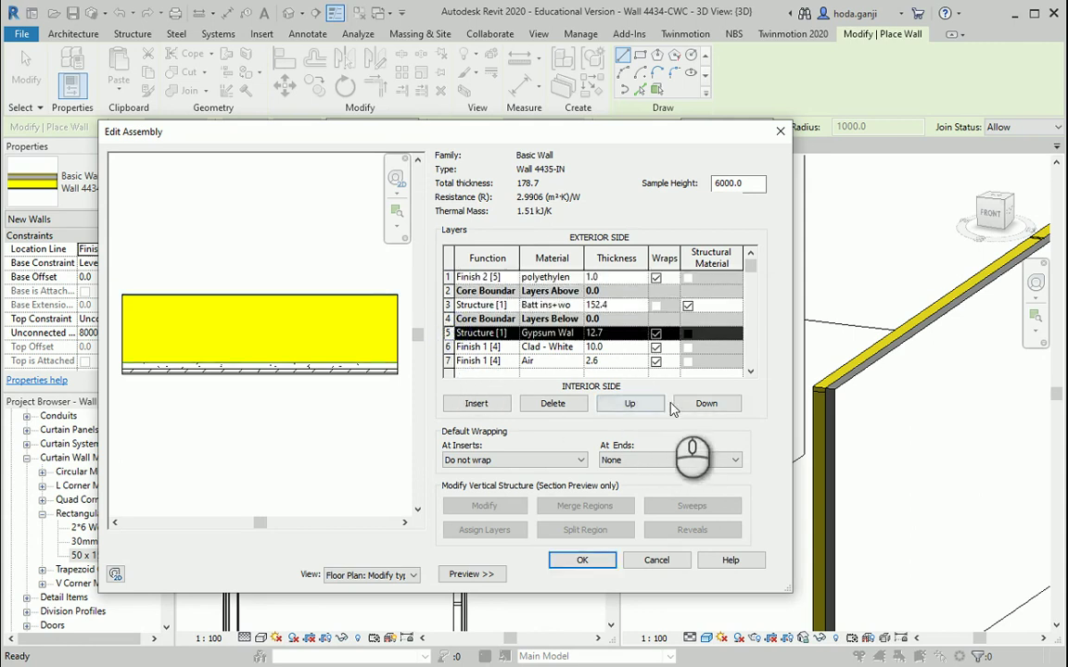
{"action": "left_click", "coordinate": [651, 408]}
{"action": "left_click", "coordinate": [651, 408]}
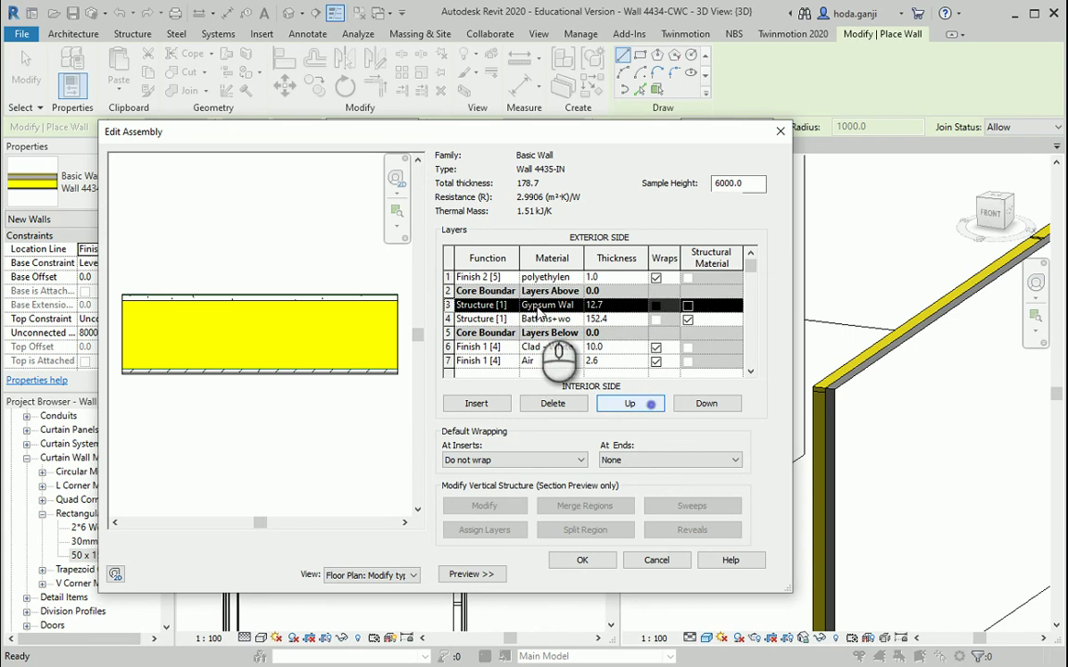
{"action": "left_click", "coordinate": [456, 319]}
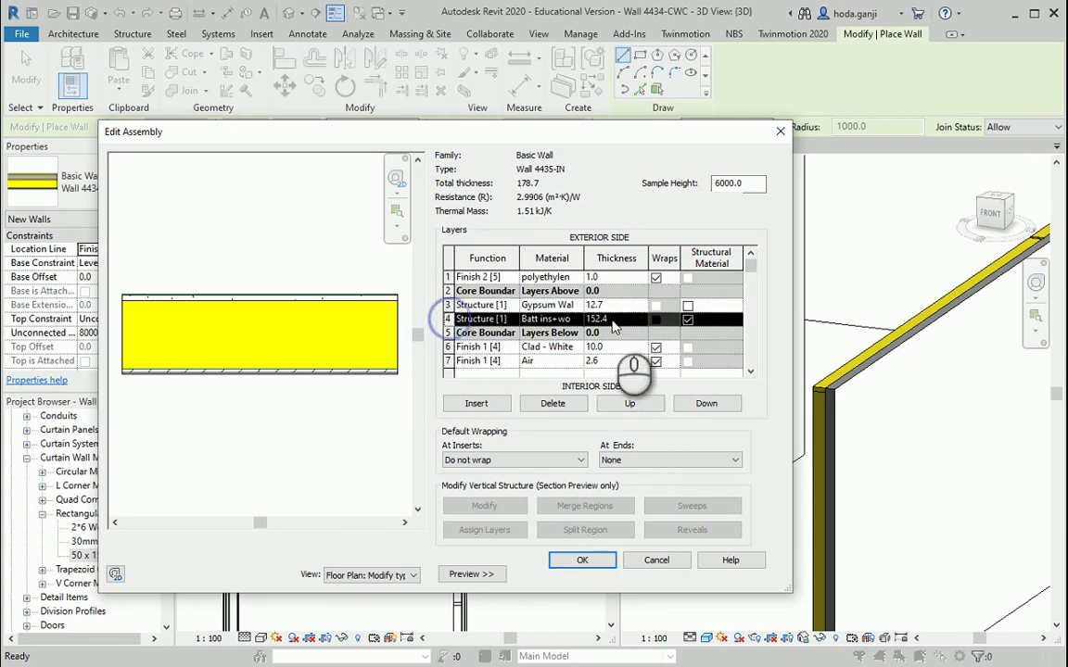
{"action": "left_click", "coordinate": [554, 404]}
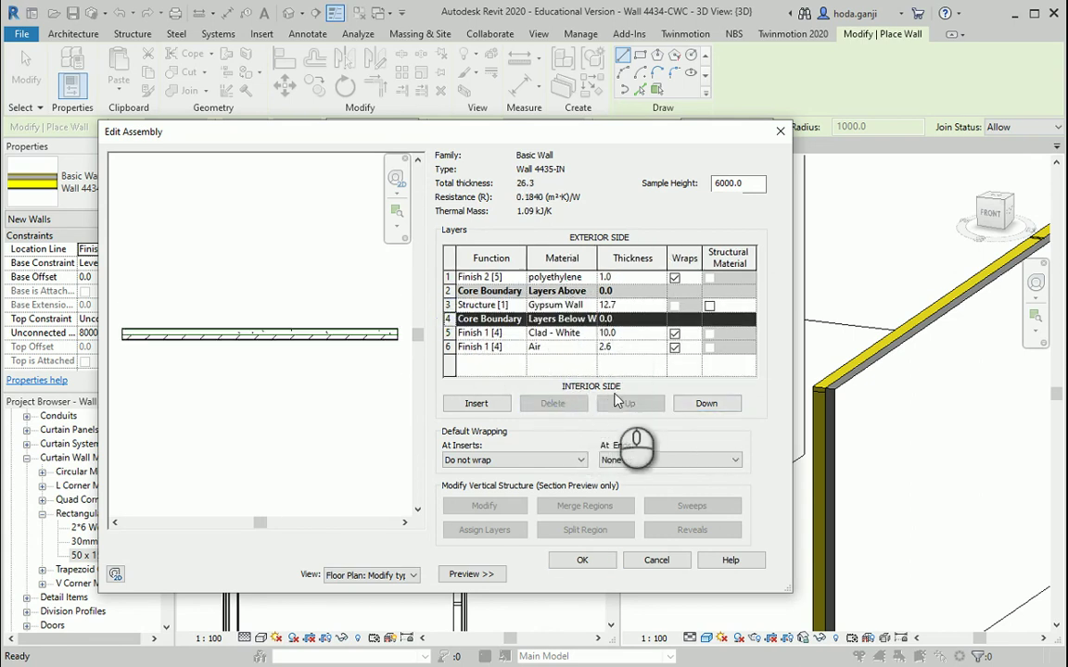
{"action": "left_click", "coordinate": [609, 559]}
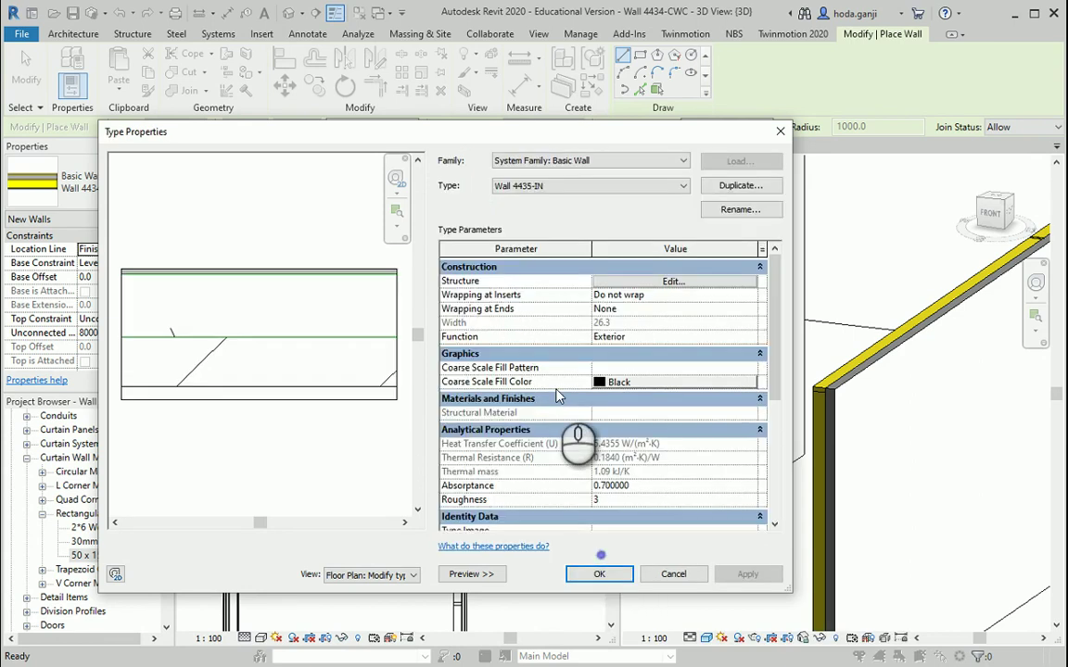
Step: Accept the Wall 4435-IN type and draw the wall starting from the curtain wall's end
{"action": "left_click", "coordinate": [599, 575]}
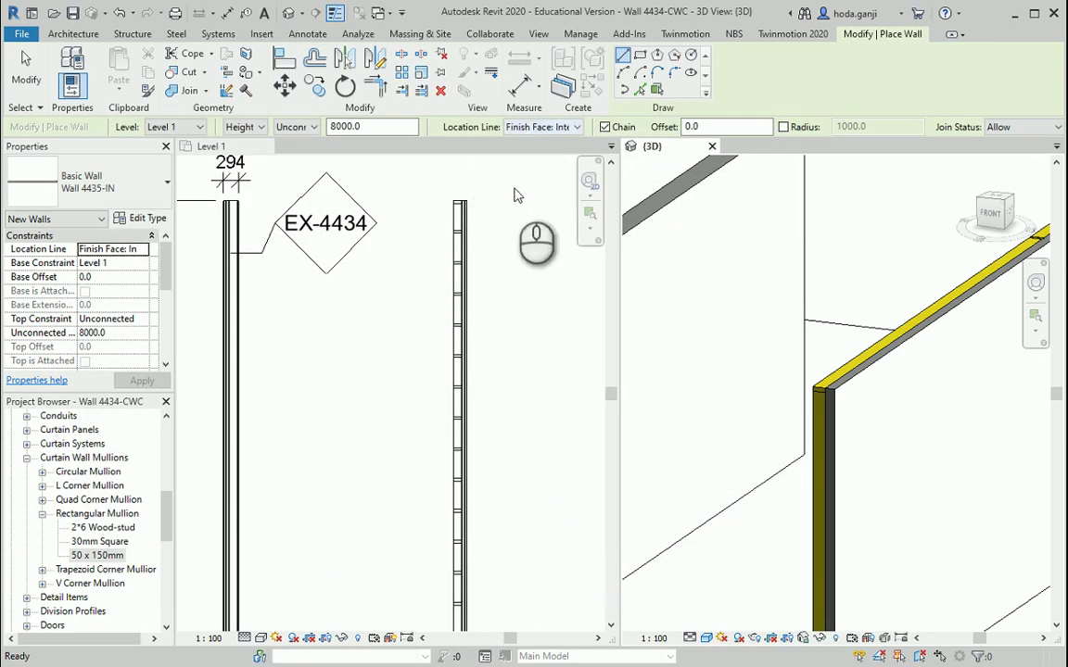
{"action": "scroll", "coordinate": [529, 453], "scroll_direction": "down", "scroll_amount": 3}
{"action": "scroll", "coordinate": [473, 427], "scroll_direction": "up", "scroll_amount": 6}
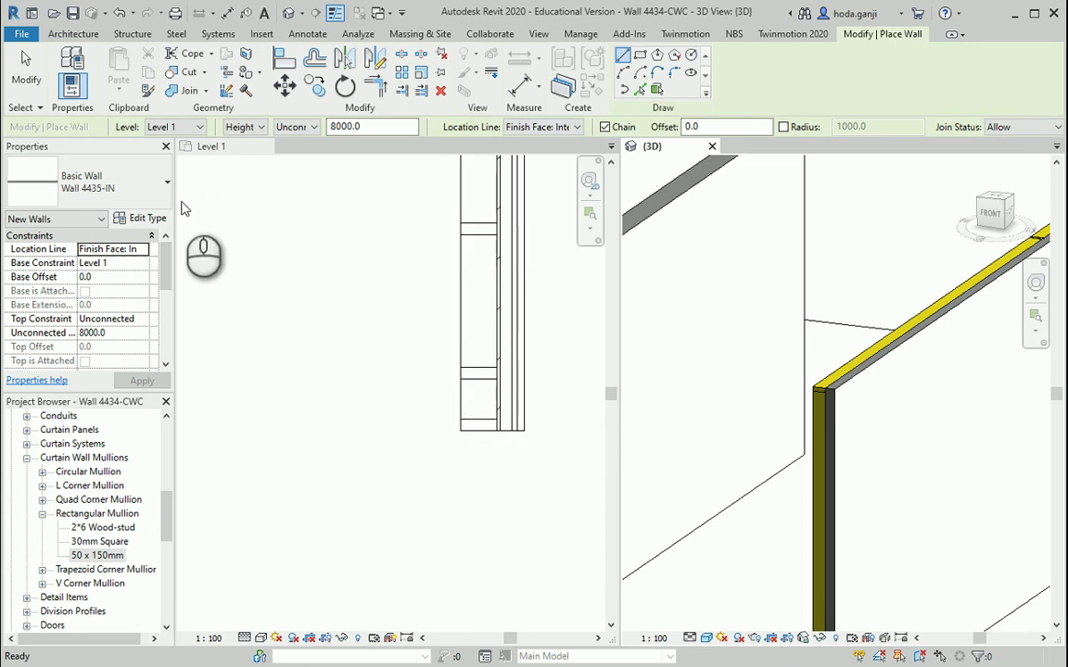
{"action": "scroll", "coordinate": [451, 420], "scroll_direction": "up", "scroll_amount": 3}
{"action": "left_click", "coordinate": [723, 402]}
{"action": "scroll", "coordinate": [536, 395], "scroll_direction": "up", "scroll_amount": 2}
{"action": "left_click", "coordinate": [591, 483]}
{"action": "scroll", "coordinate": [371, 501], "scroll_direction": "down", "scroll_amount": 4}
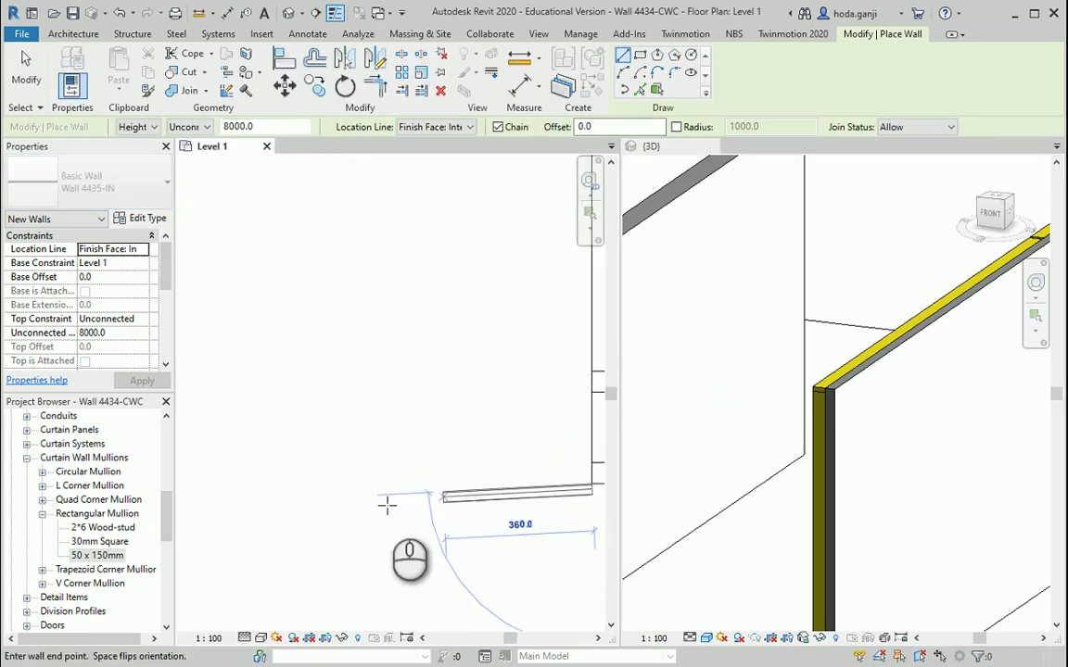
{"action": "scroll", "coordinate": [390, 306], "scroll_direction": "up", "scroll_amount": 5}
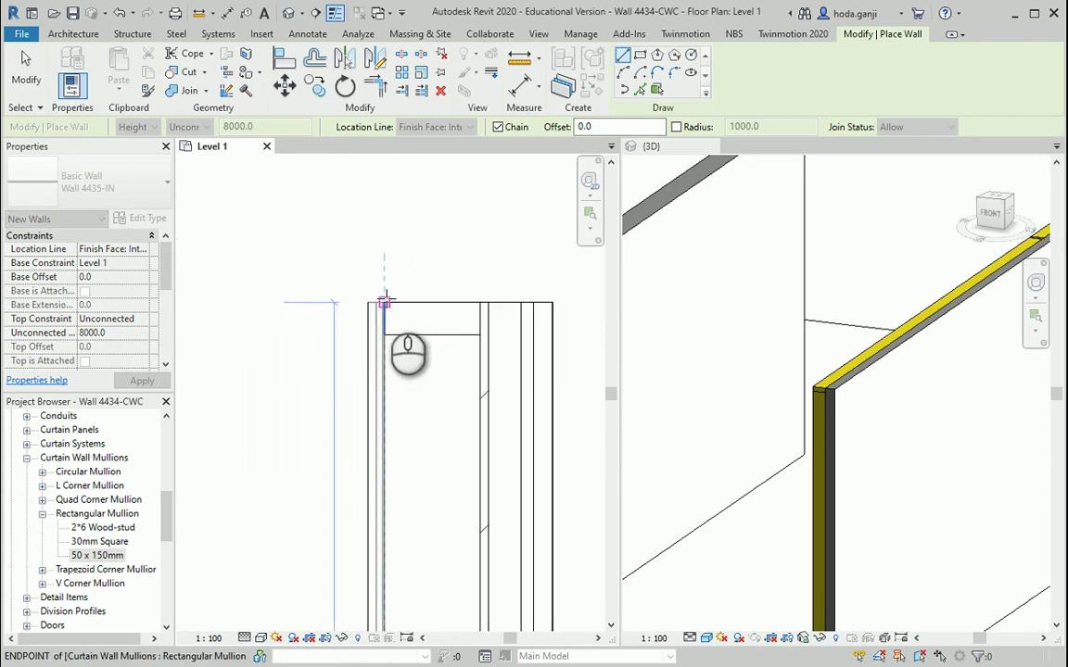
{"action": "key", "text": "Escape"}
{"action": "key", "text": "Escape"}
Step: Select the new interior wall and set its Top Constraint to Up to level: Level 2
{"action": "scroll", "coordinate": [436, 274], "scroll_direction": "down", "scroll_amount": 2}
{"action": "scroll", "coordinate": [742, 435], "scroll_direction": "down", "scroll_amount": 3}
{"action": "middle_click_drag", "start_coordinate": [810, 529], "coordinate": [774, 484], "text": "shift"}
{"action": "scroll", "coordinate": [762, 239], "scroll_direction": "up", "scroll_amount": 3}
{"action": "left_click", "coordinate": [735, 188]}
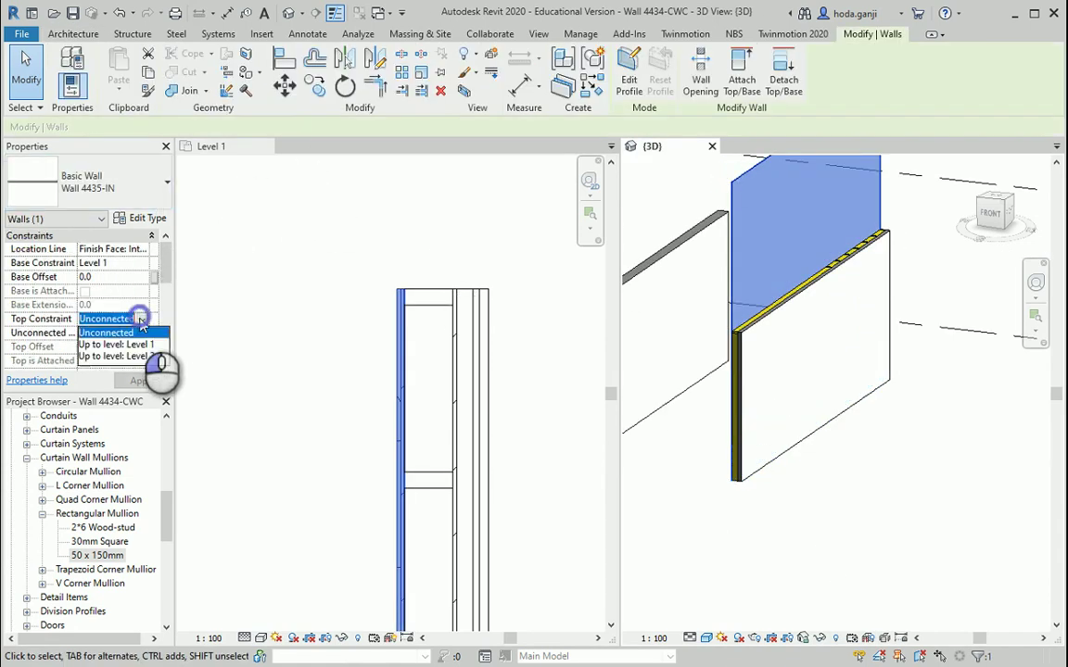
{"action": "left_click", "coordinate": [137, 357]}
{"action": "left_click", "coordinate": [811, 488]}
{"action": "middle_click_drag", "start_coordinate": [794, 488], "coordinate": [784, 359]}
{"action": "scroll", "coordinate": [783, 359], "scroll_direction": "up", "scroll_amount": 5}
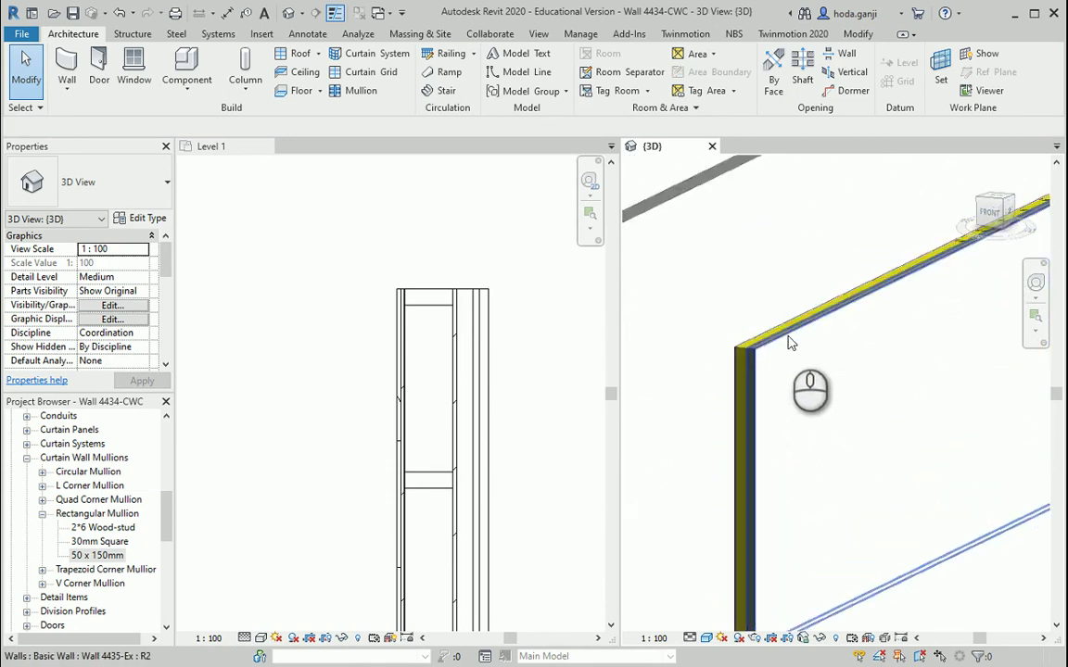
Step: Inspect the wall corner in 3D, then bring up the Wall 4434.pdf document in Acrobat Reader
{"action": "scroll", "coordinate": [794, 374], "scroll_direction": "down", "scroll_amount": 3}
{"action": "middle_click_drag", "start_coordinate": [793, 375], "coordinate": [815, 411], "text": "shift"}
{"action": "scroll", "coordinate": [799, 363], "scroll_direction": "up", "scroll_amount": 3}
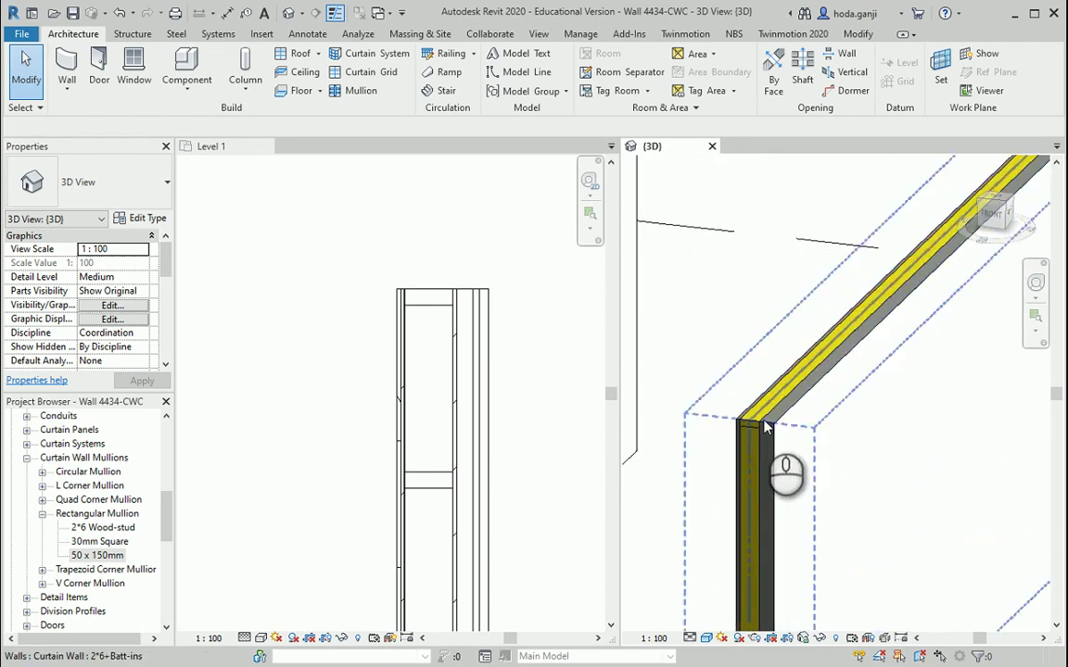
{"action": "scroll", "coordinate": [758, 410], "scroll_direction": "down", "scroll_amount": 3}
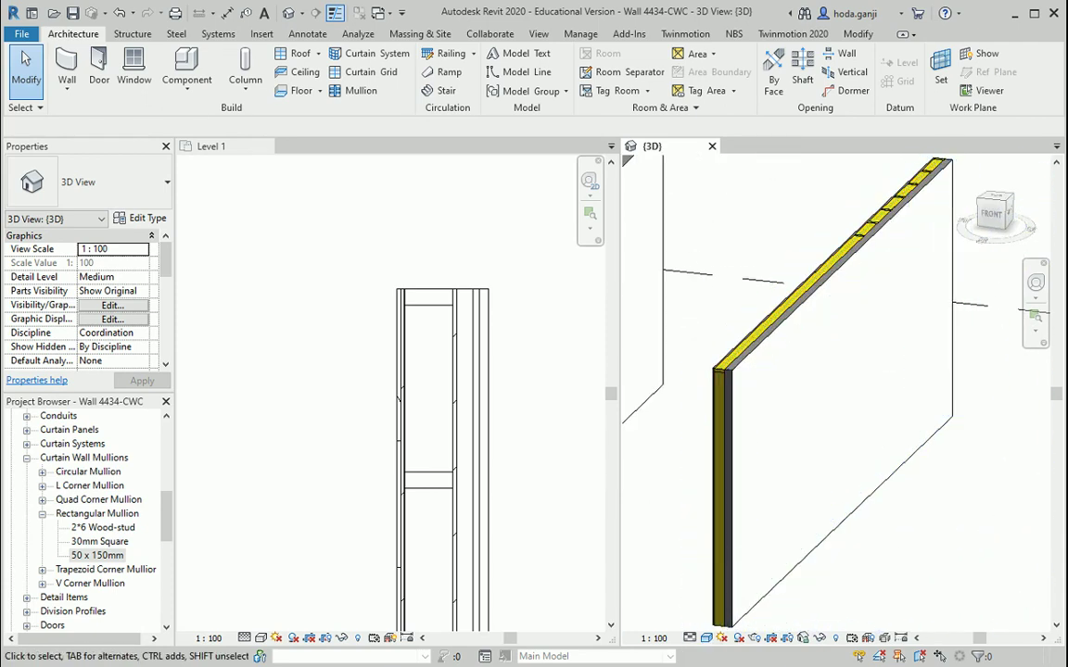
{"action": "mouse_move", "coordinate": [666, 664]}
{"action": "left_click", "coordinate": [666, 614]}
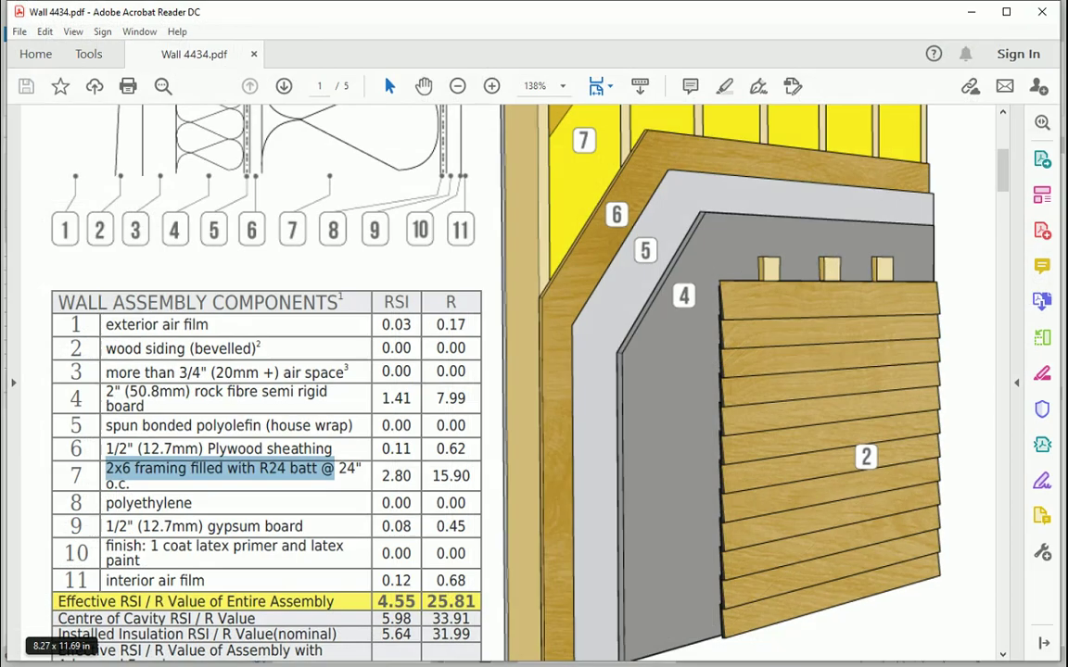